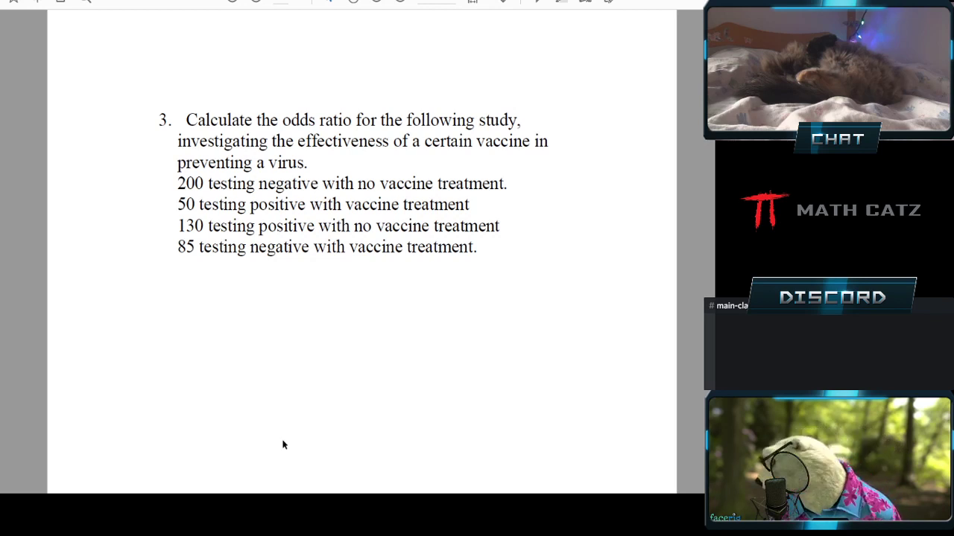
Switch to the Book1 workbook in Excel, enter the heading "Statistics" in A5 and make column A bold.
mouse_move(254, 507)
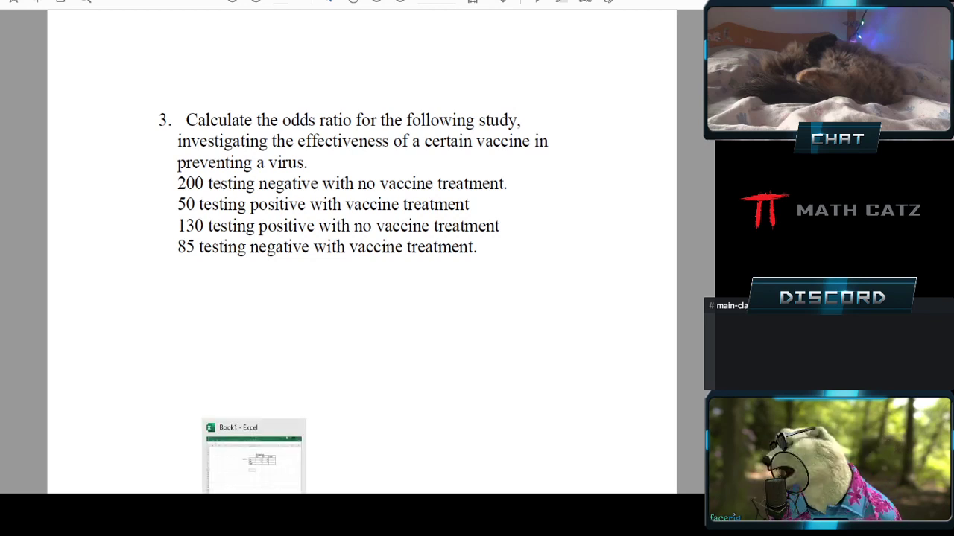
click(254, 506)
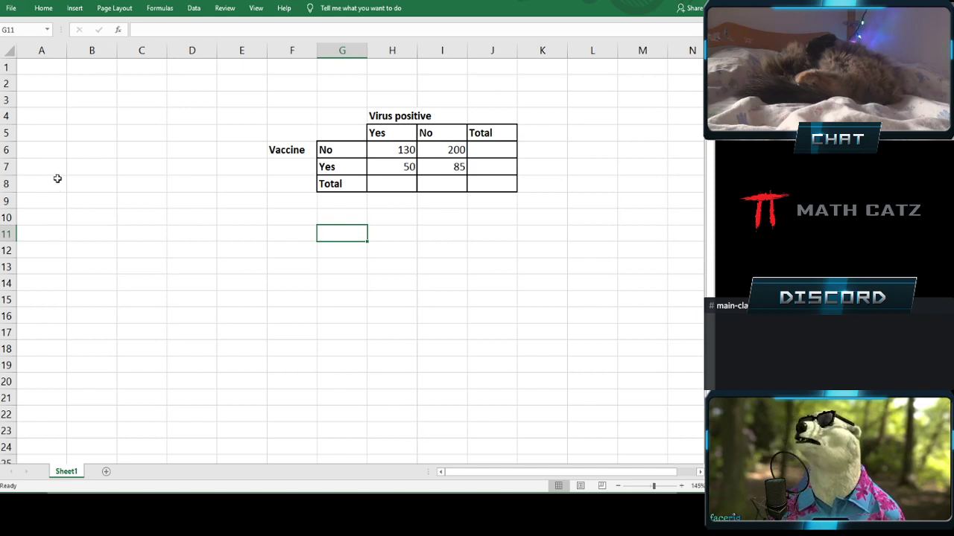
click(49, 134)
text(Statistics)
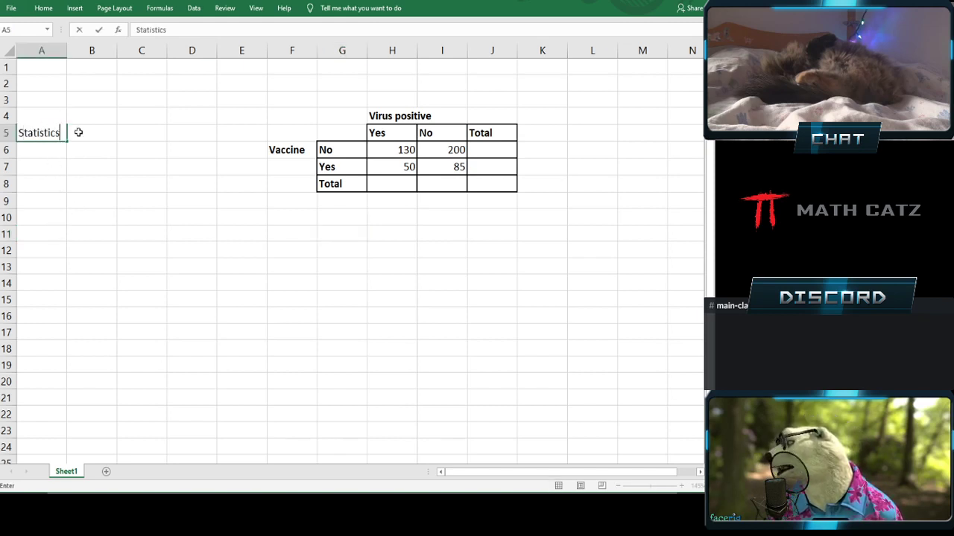
key(Return)
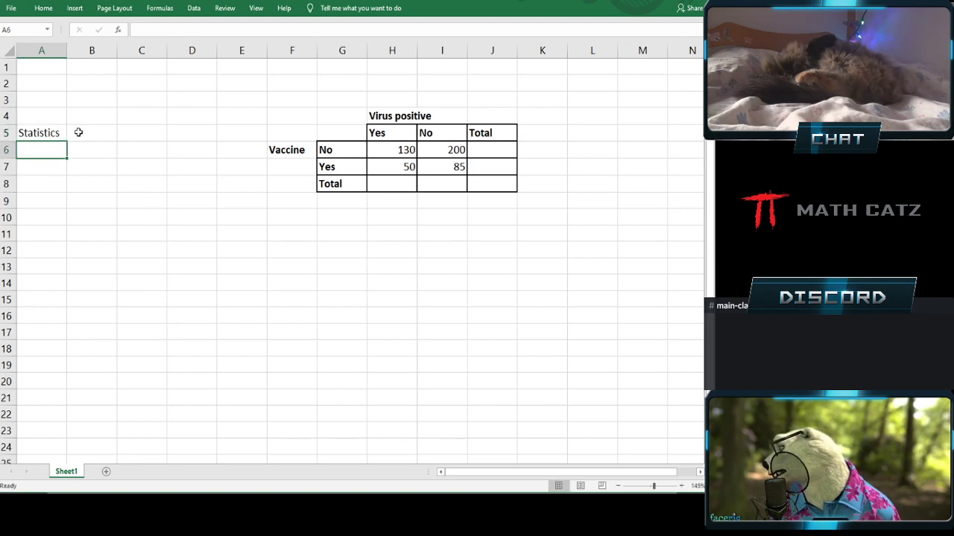
click(49, 51)
key(ctrl+b)
click(91, 150)
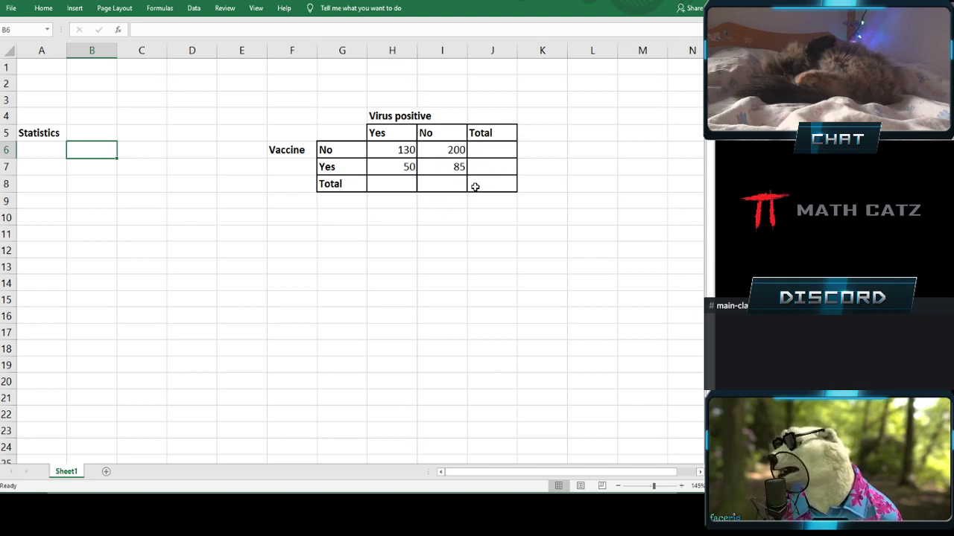
Enter the total for the no-vaccine row in J6 with the typed-number formula =130+200.
click(396, 183)
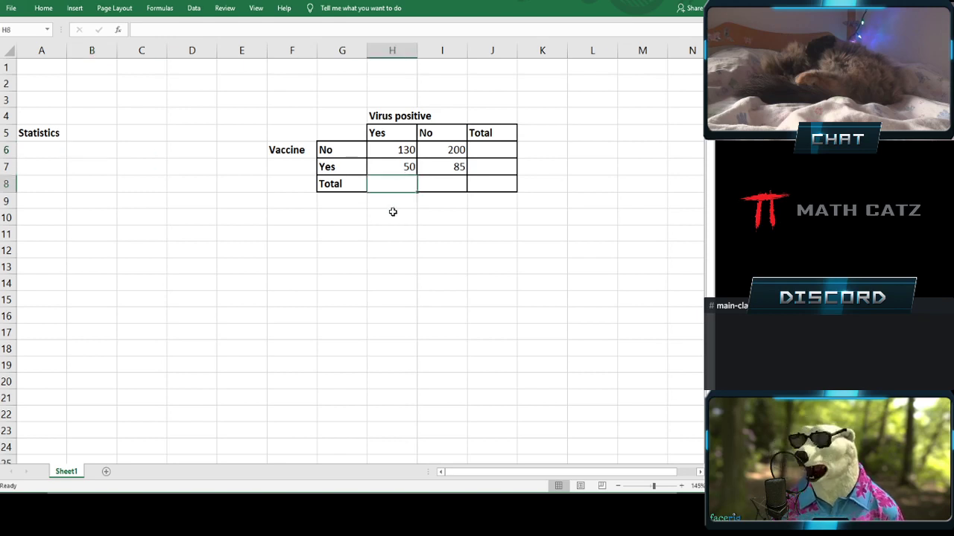
text(=)
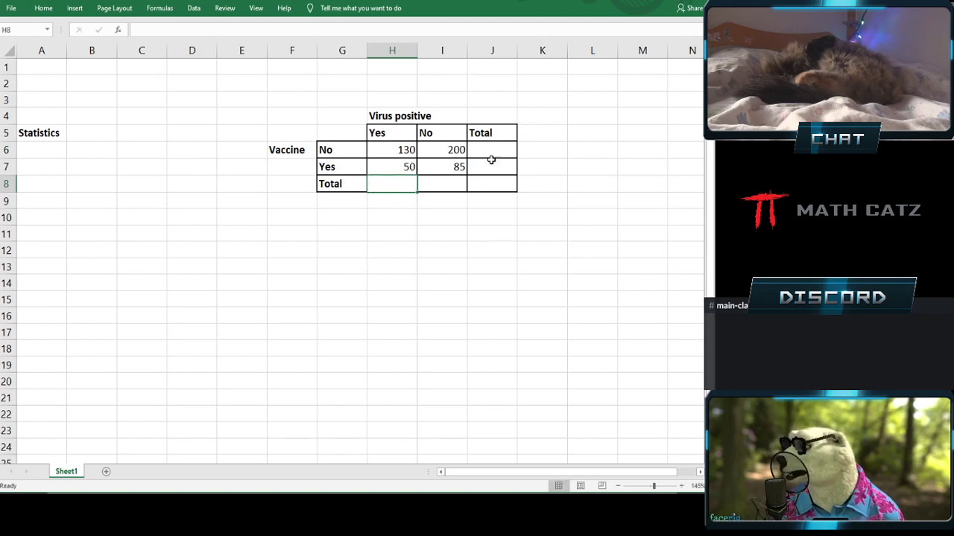
click(492, 148)
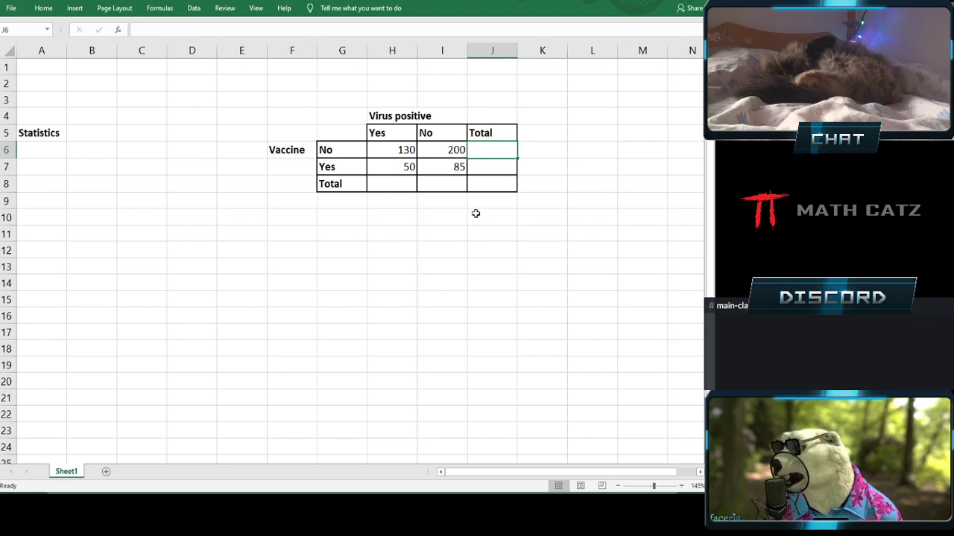
text(=130)
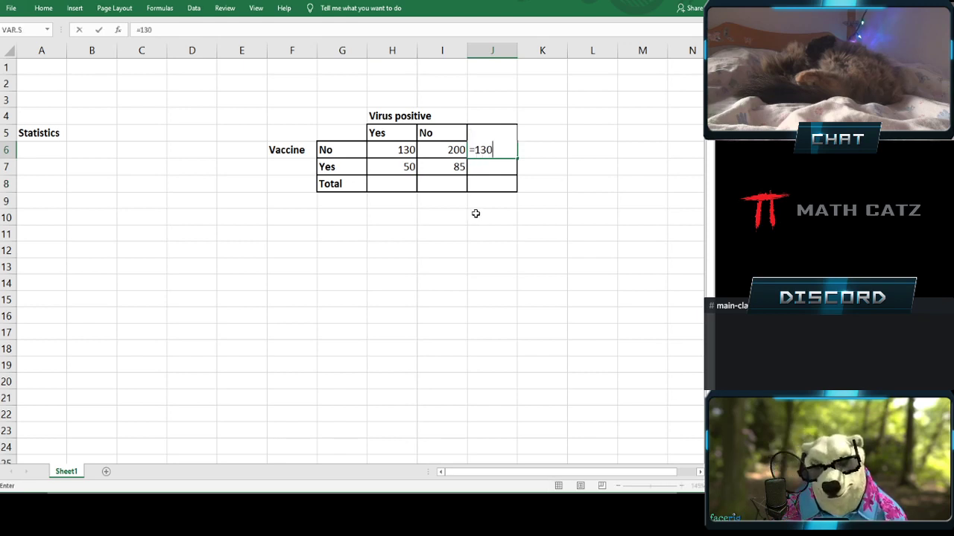
text(+200)
key(Return)
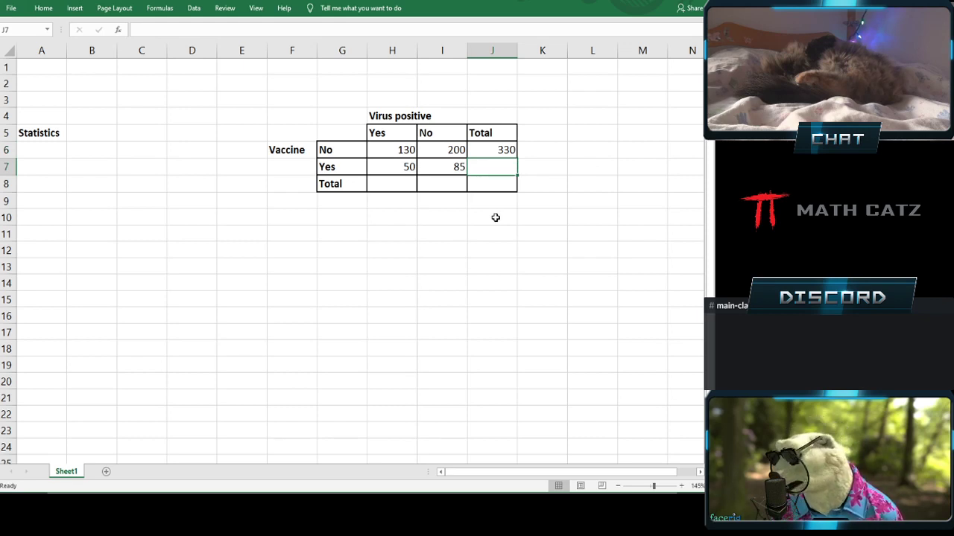
Calculate the total for the vaccinated row in J7 with the cell-reference formula =H7+I7.
text(=)
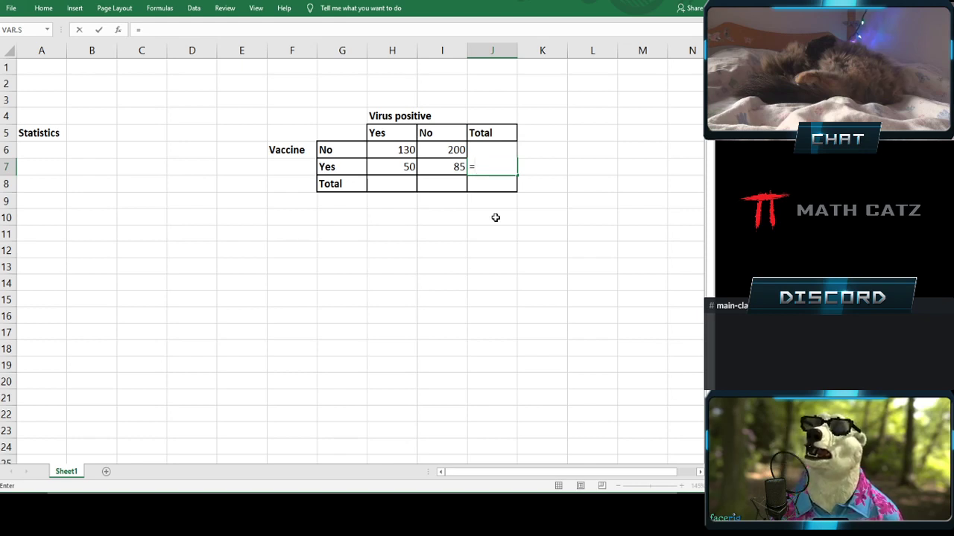
click(387, 167)
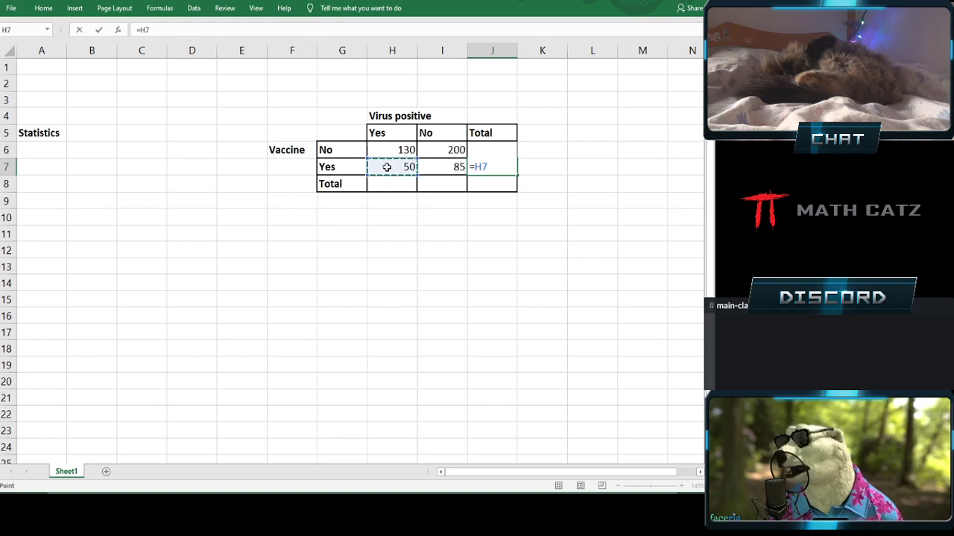
text(+)
click(433, 165)
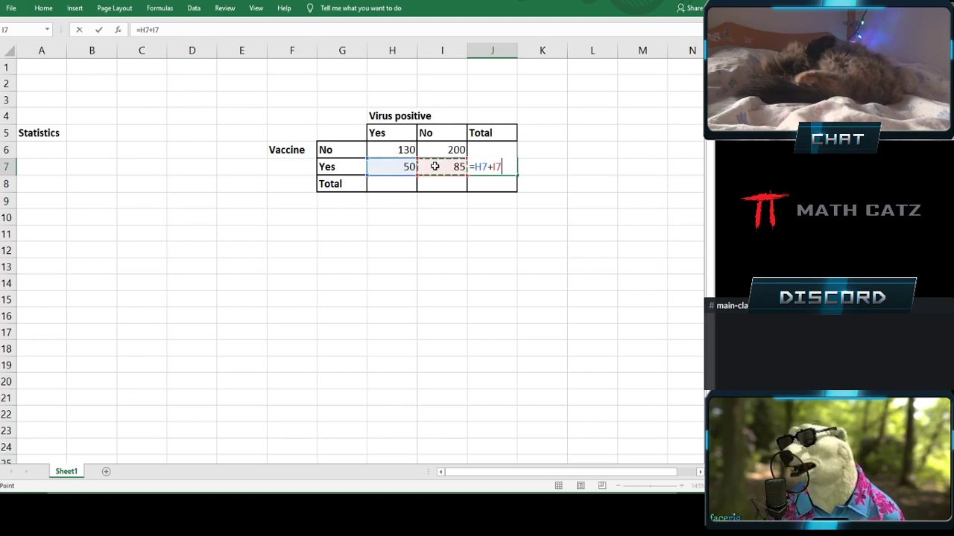
key(Return)
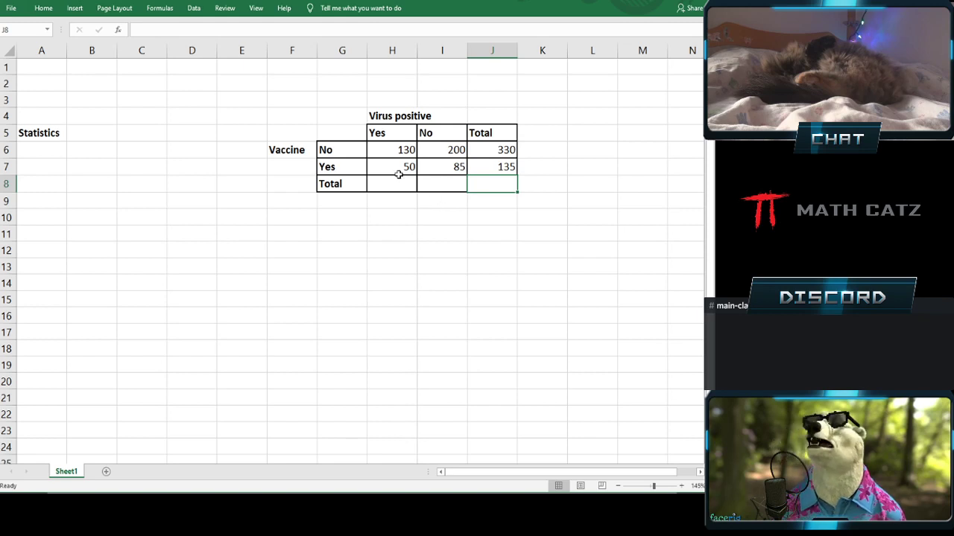
Try 135 as the no-vaccine positive count in H6, inspect the row total's formula, and undo the change.
click(389, 151)
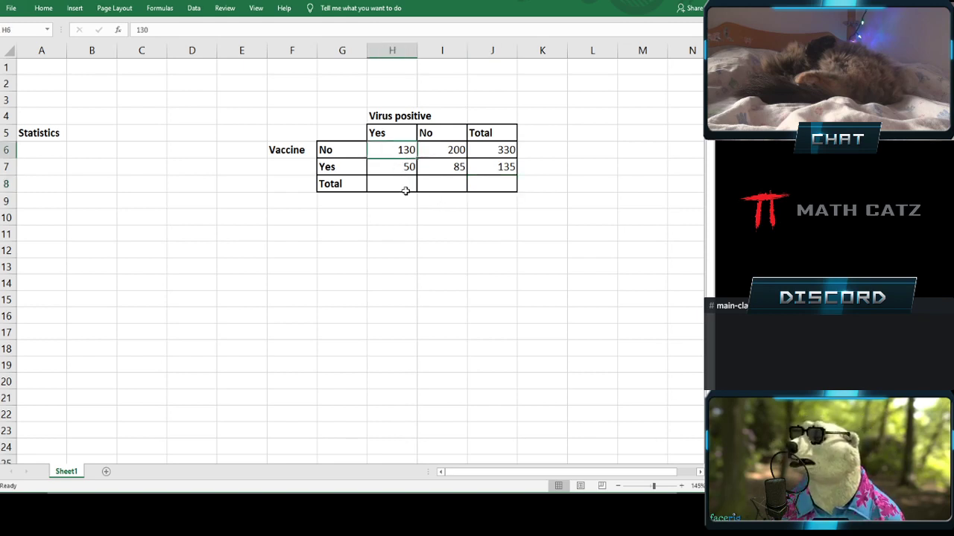
text(135)
key(Return)
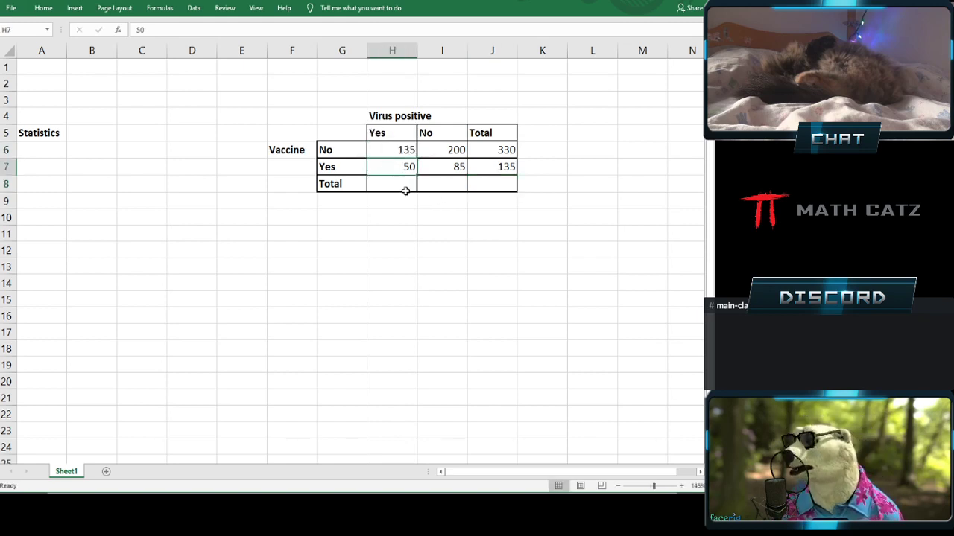
click(486, 149)
double_click(486, 151)
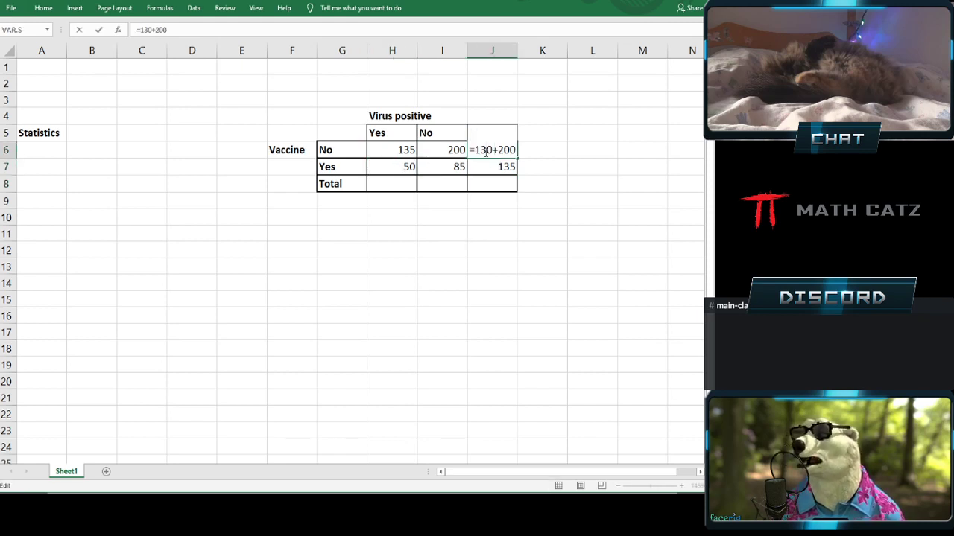
key(Escape)
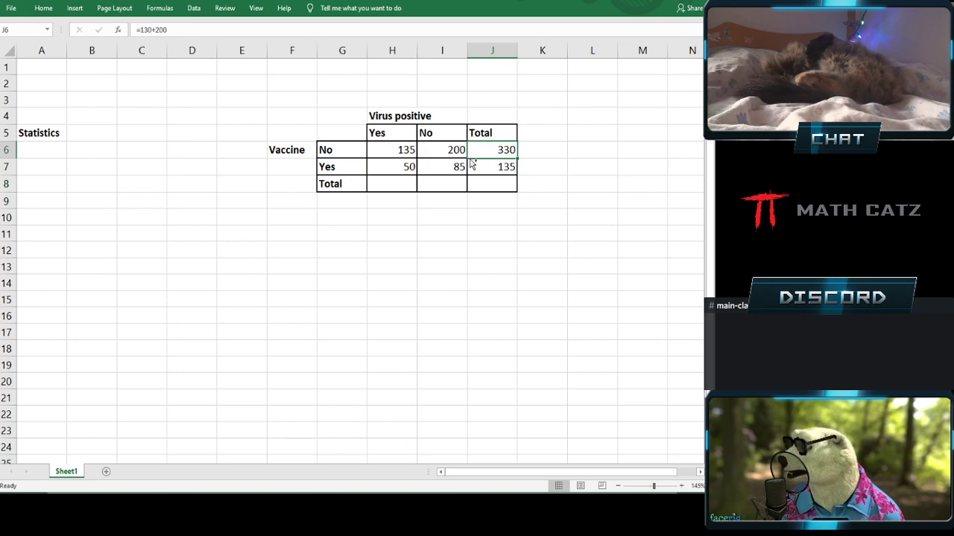
key(ctrl+z)
Try 55 as the vaccinated positive count in H7 to test the row total, and undo the change.
click(411, 166)
text(55)
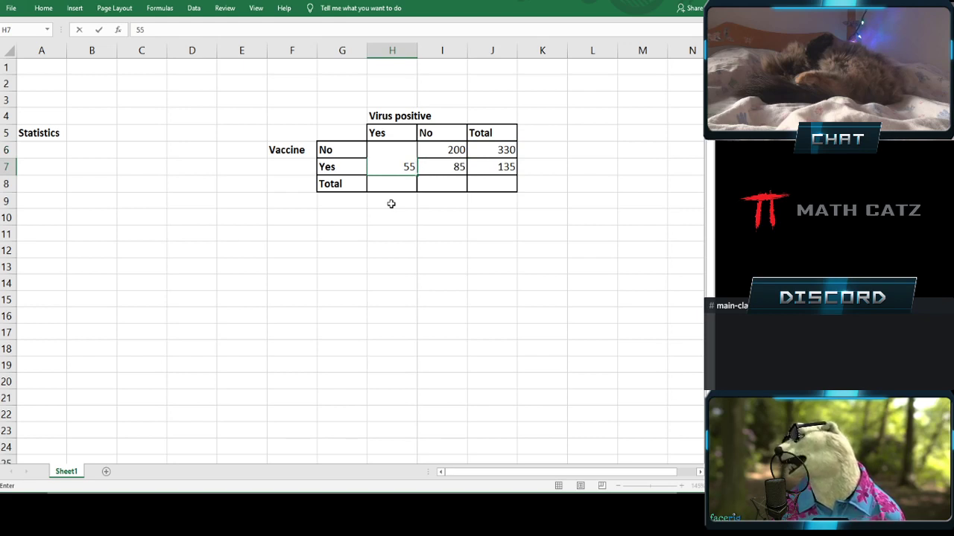
key(Return)
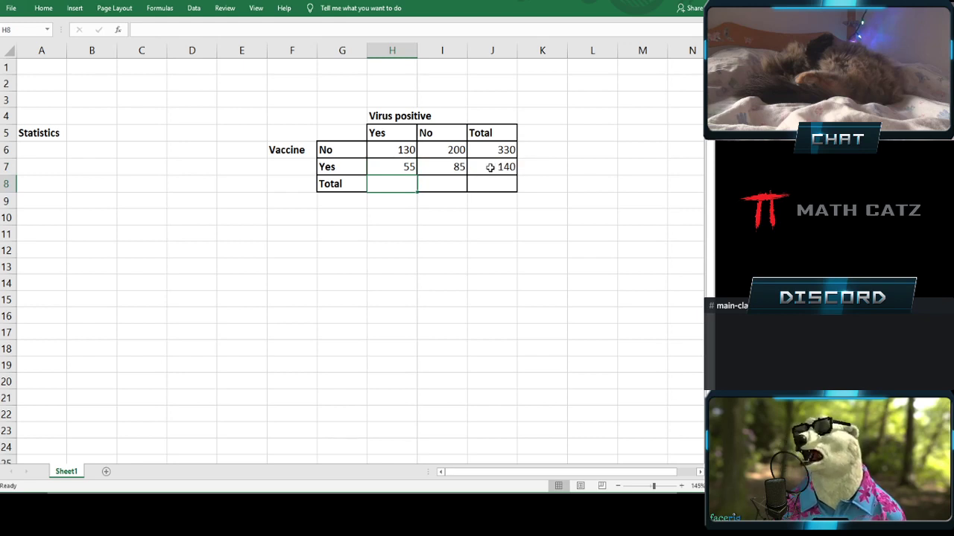
key(ctrl+z)
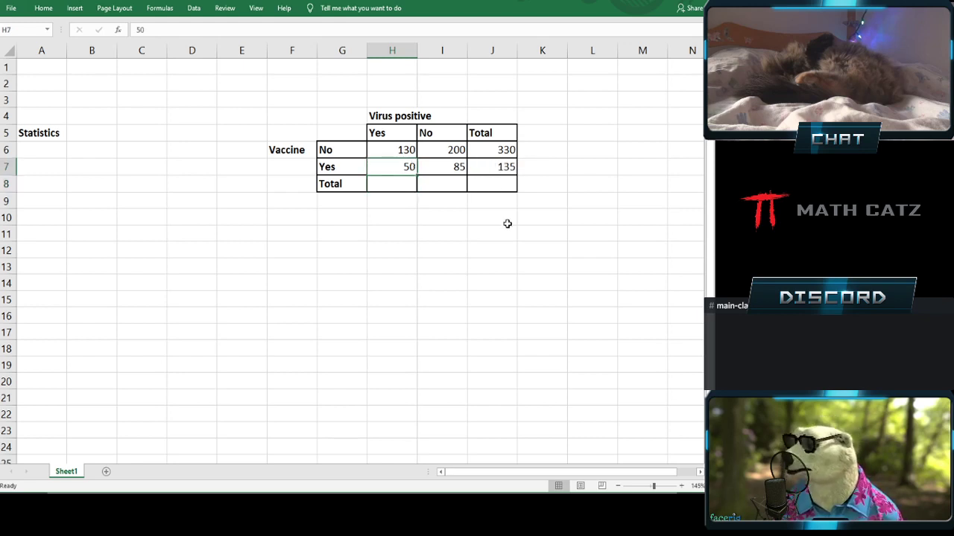
click(506, 222)
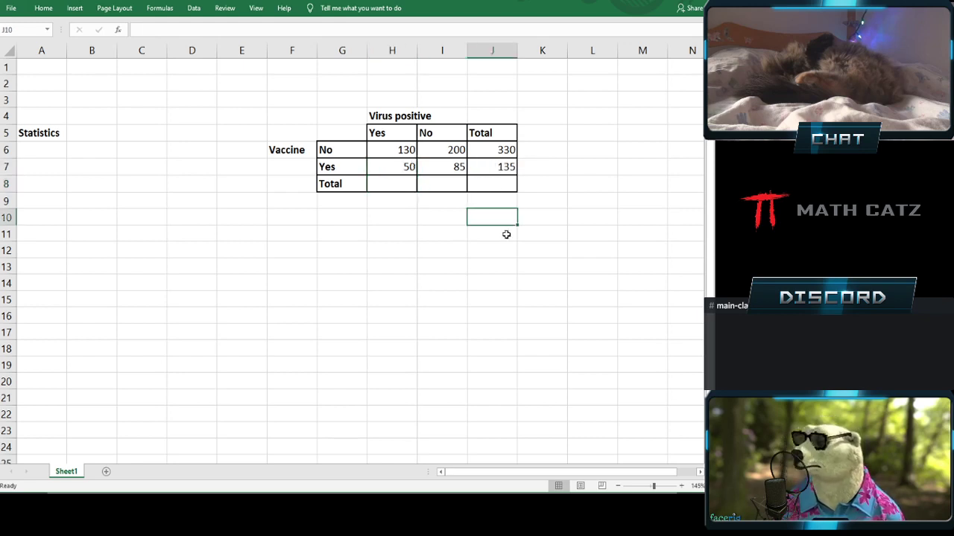
click(380, 187)
text(=)
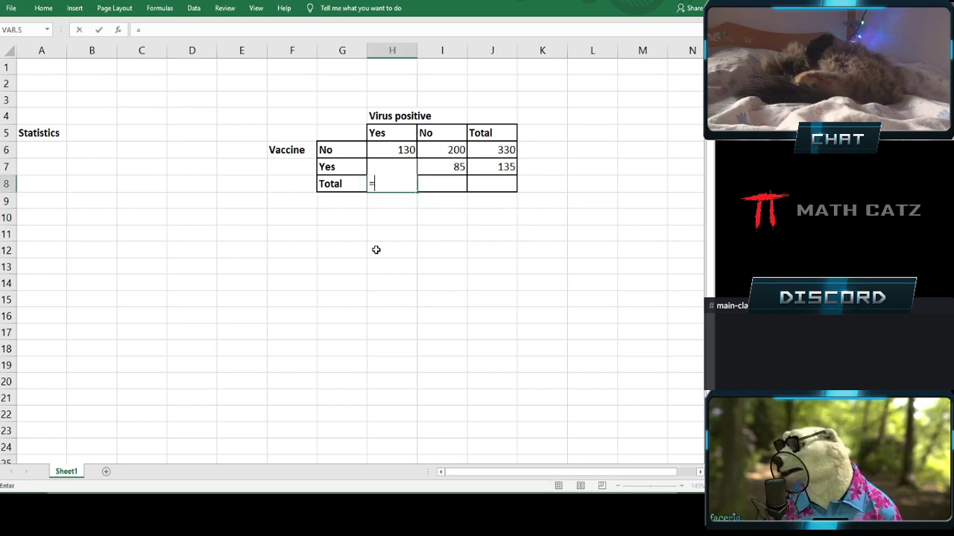
click(382, 151)
text(+)
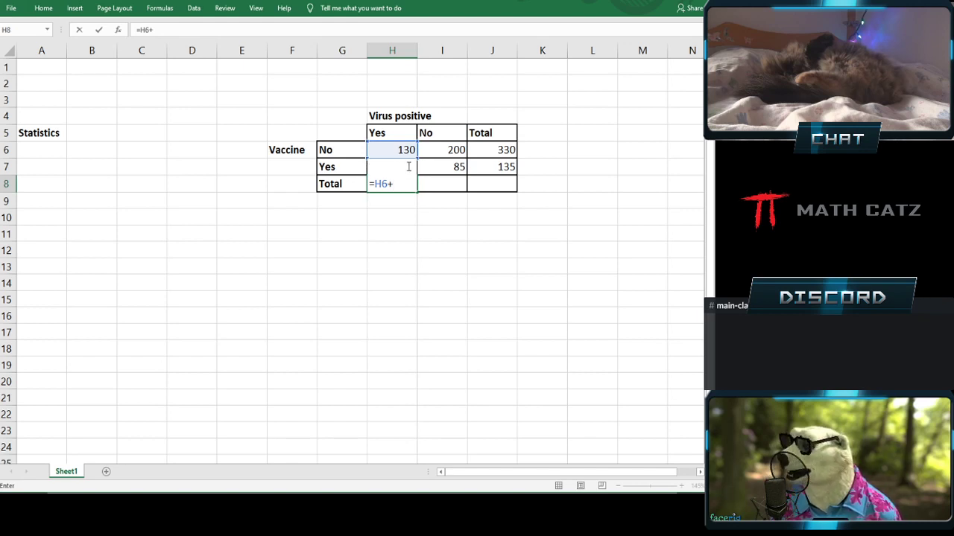
click(166, 31)
key(Escape)
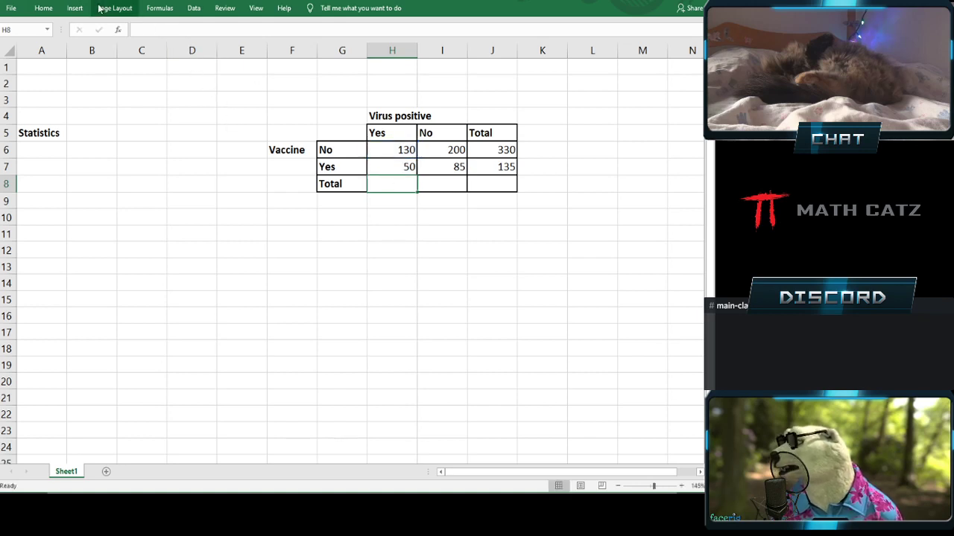
Calculate the total for the virus-positive Yes column in H8 with the formula =H6+H7.
click(139, 30)
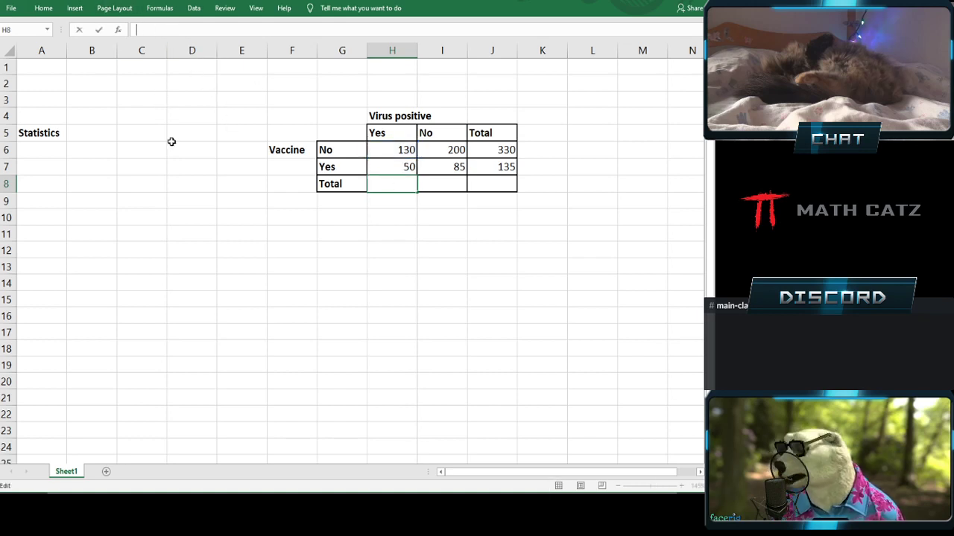
text(=)
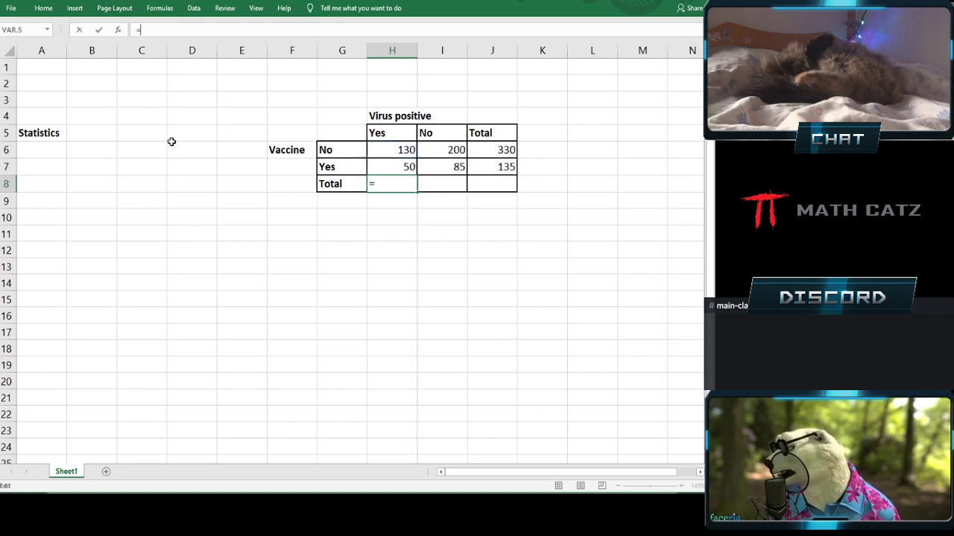
click(384, 150)
text(+)
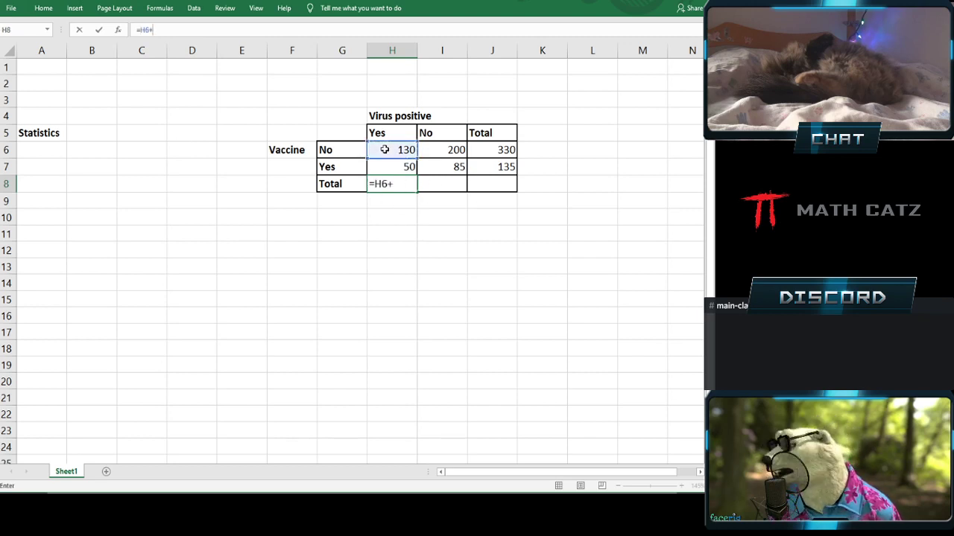
click(394, 164)
key(Return)
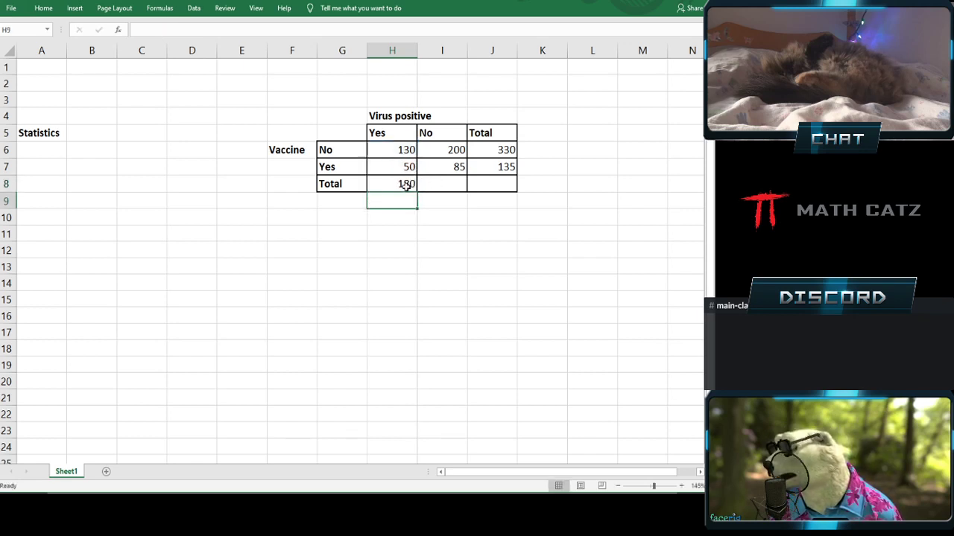
Fill the H8 total formula across to I8 and J8, and check the formula copied into J8.
click(435, 182)
click(403, 185)
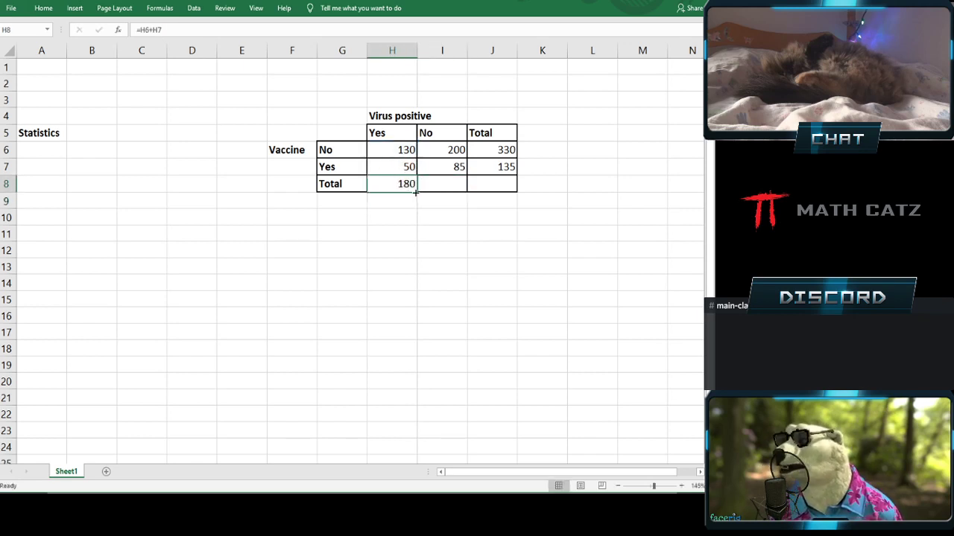
drag(416, 193, 496, 190)
double_click(493, 187)
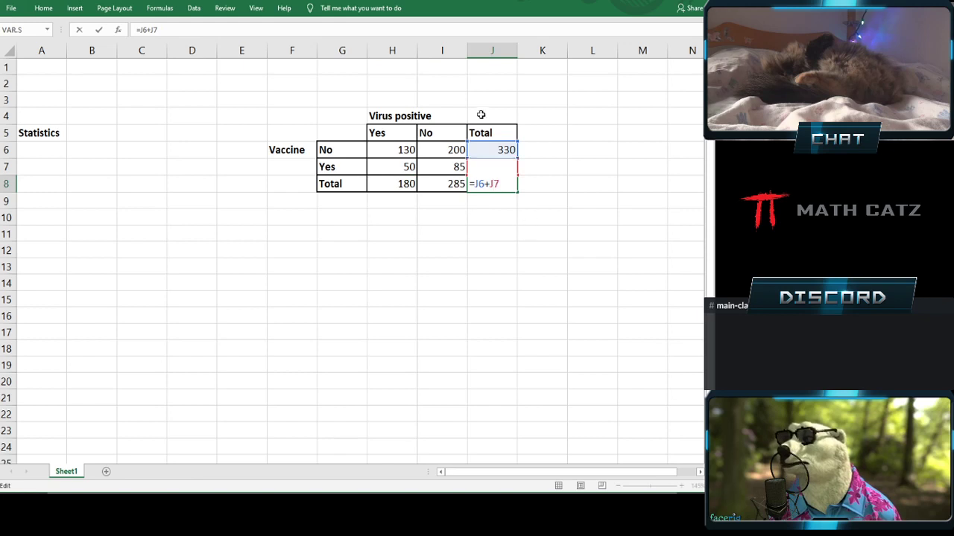
key(Return)
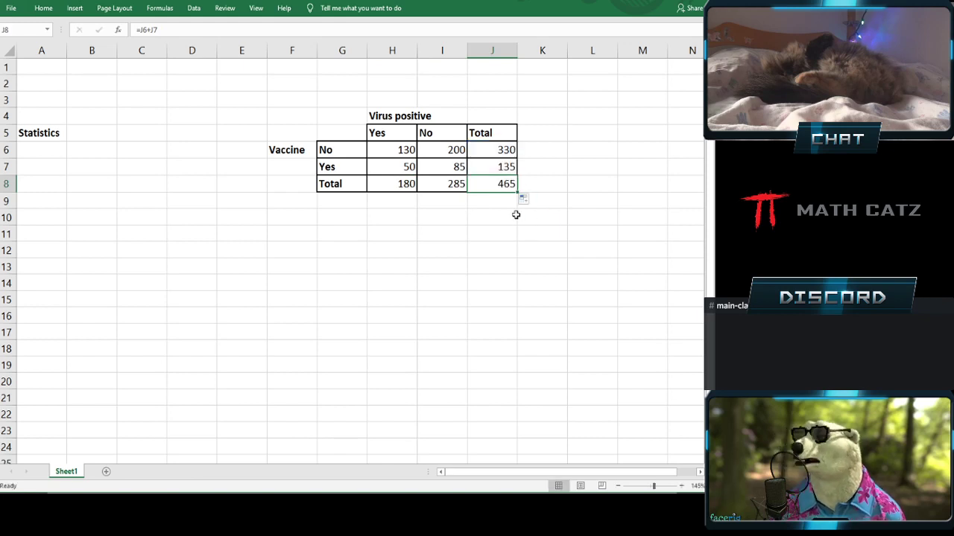
click(405, 246)
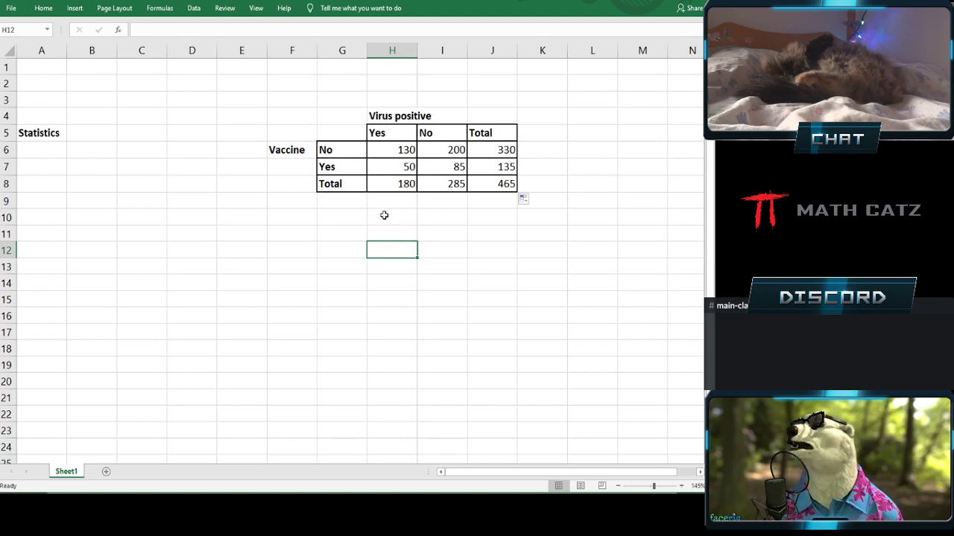
Enter the label Absolute Risk in A6, below the Statistics heading.
click(47, 150)
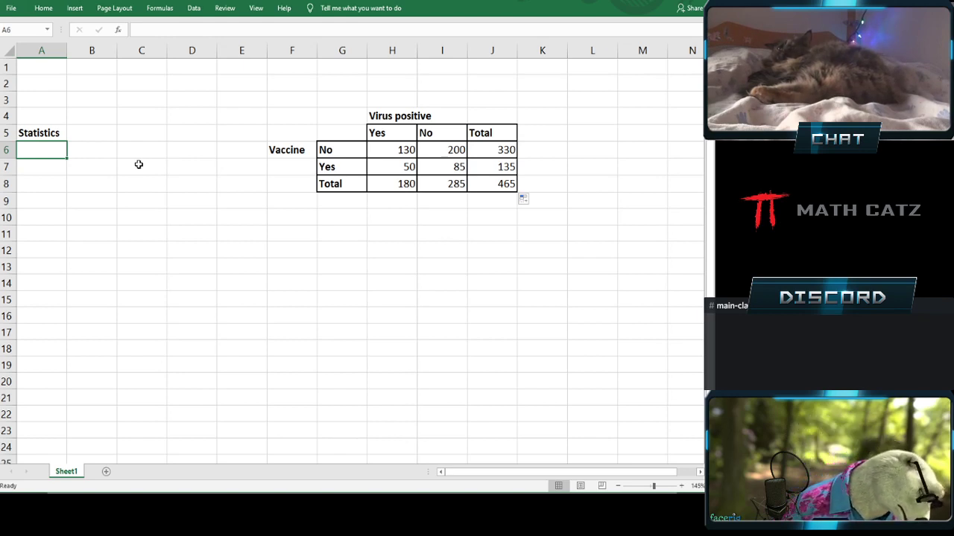
text(A)
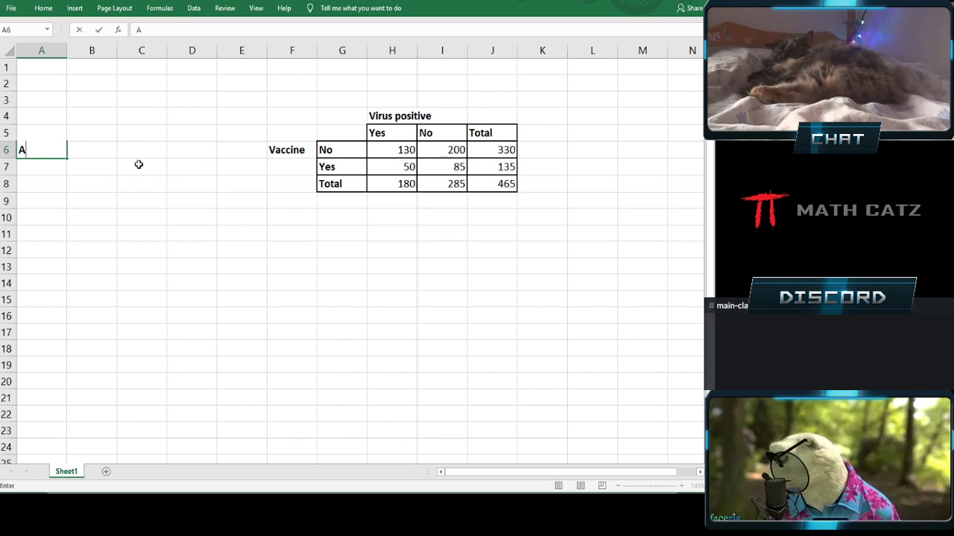
text(bsol)
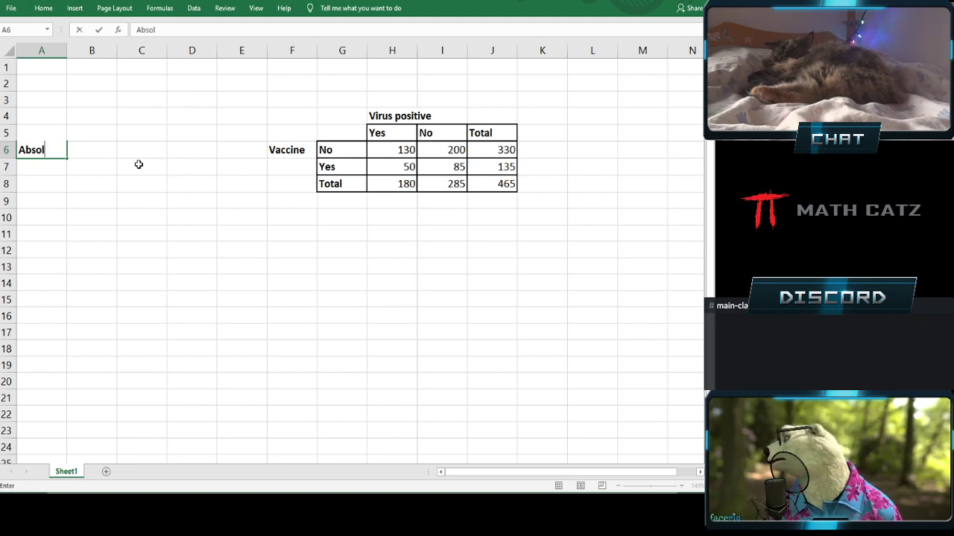
text(ute Risk)
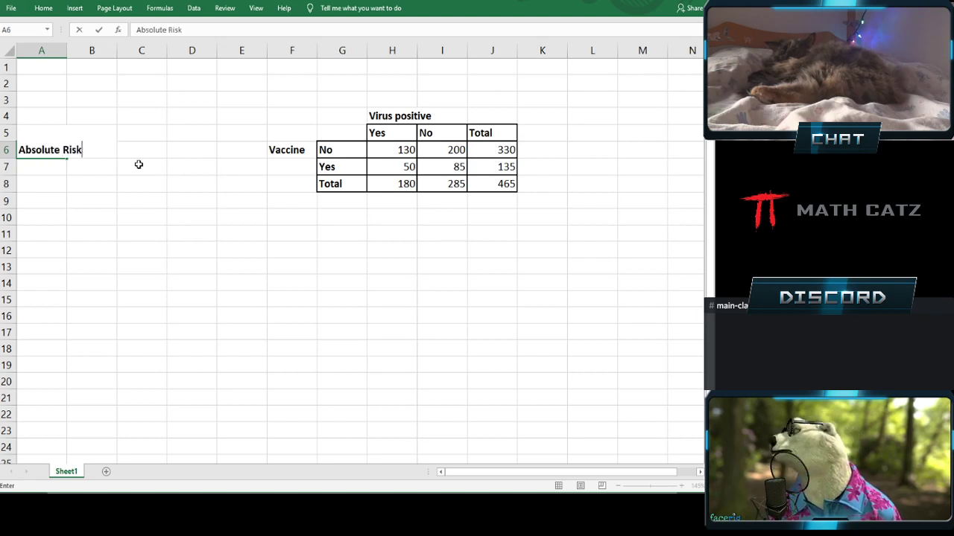
key(Return)
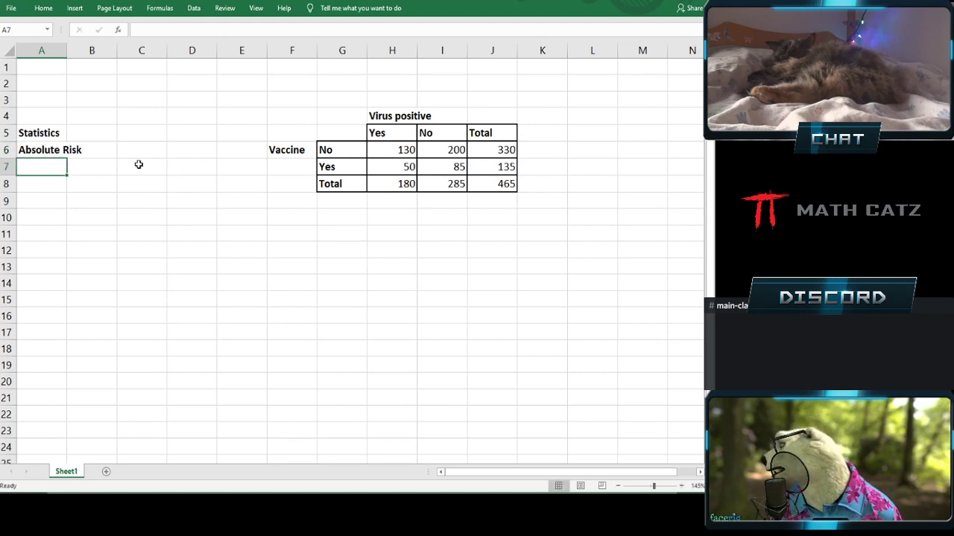
Enter the label ARE in all capitals in B7, below Absolute Risk.
key(Right)
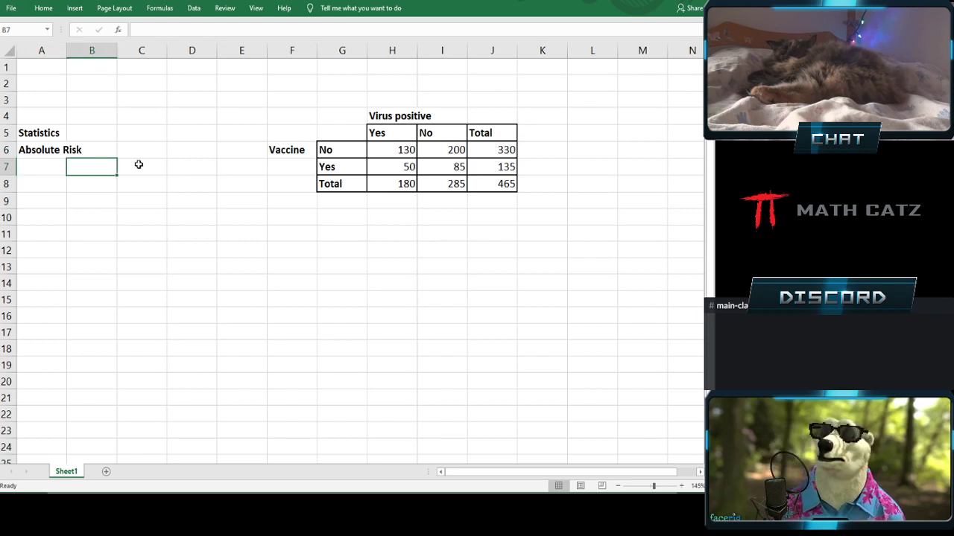
text(AR)
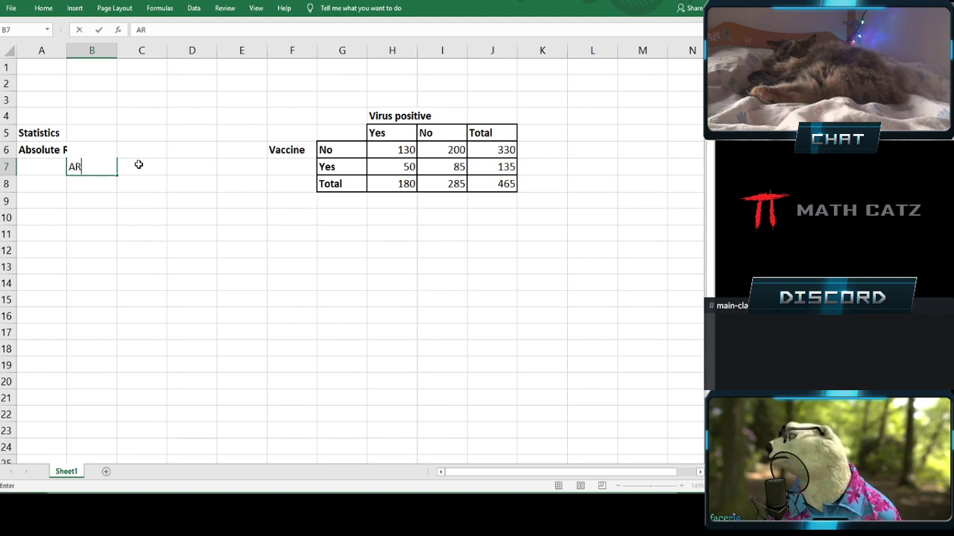
text(e)
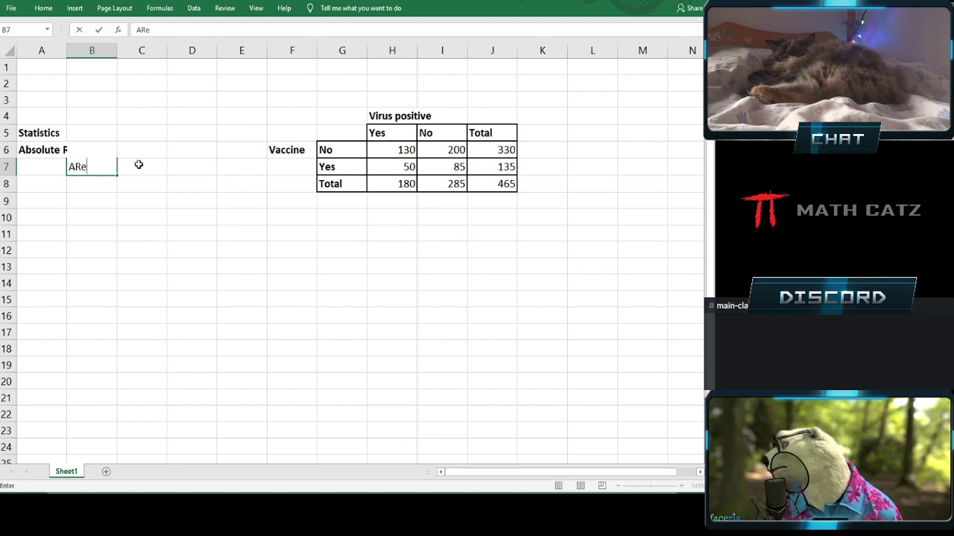
key(Right)
key(Left)
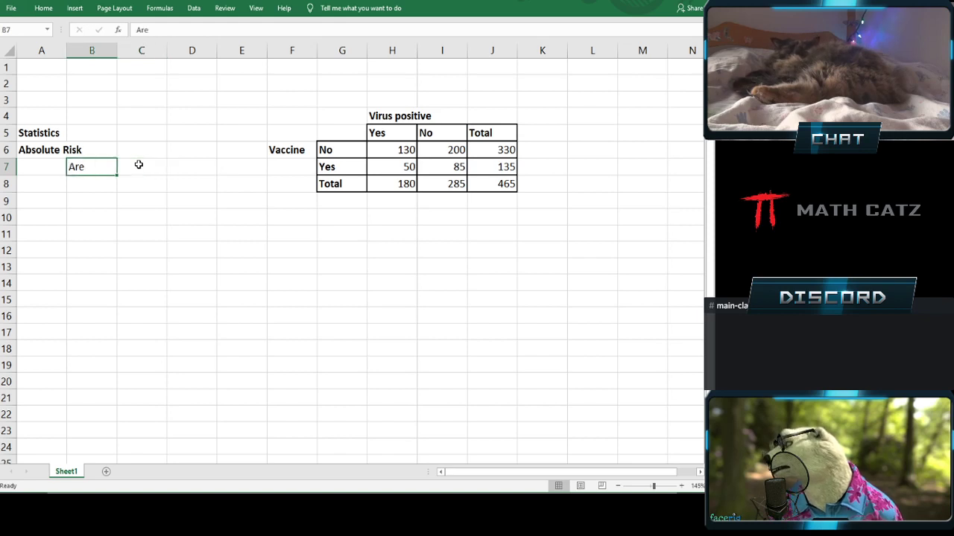
text(AR)
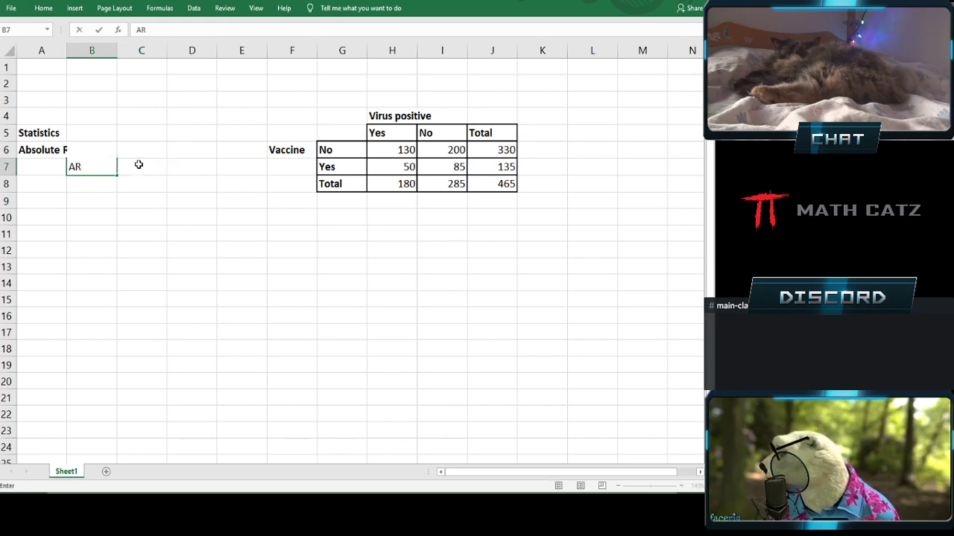
text(E)
key(Return)
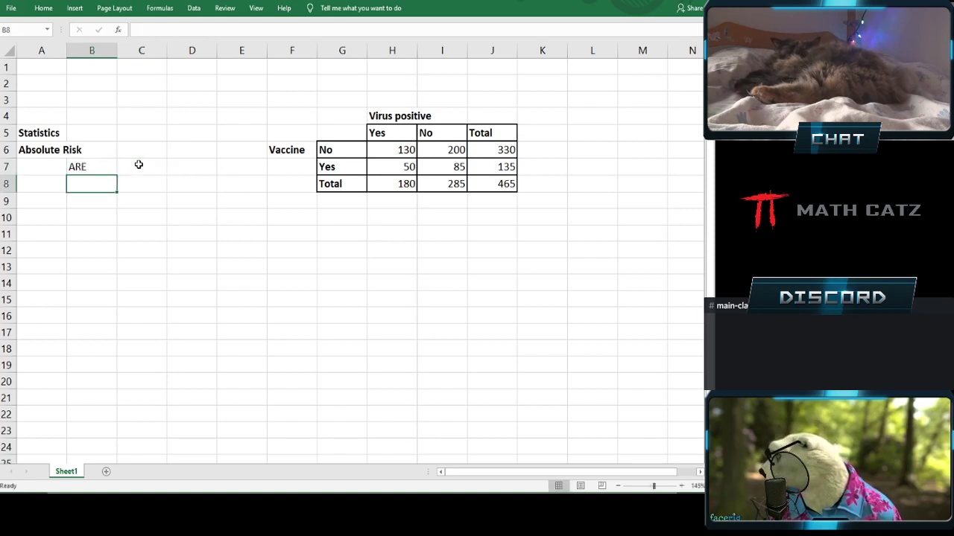
Make all of column B bold.
click(83, 46)
click(43, 7)
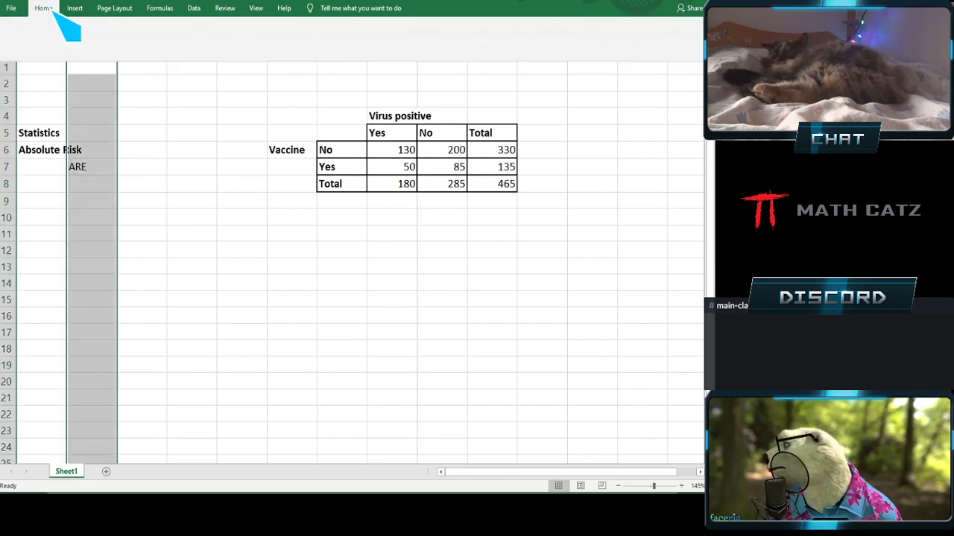
click(134, 168)
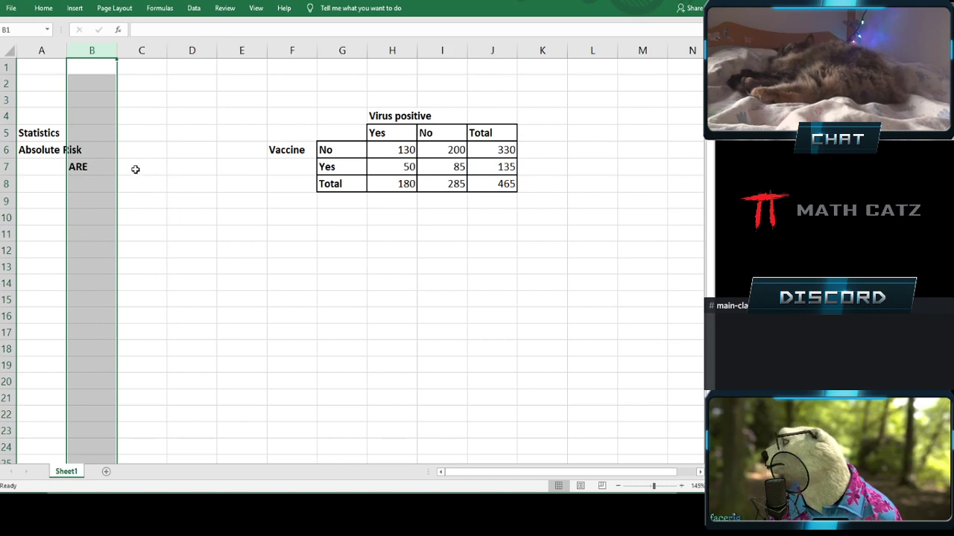
click(135, 169)
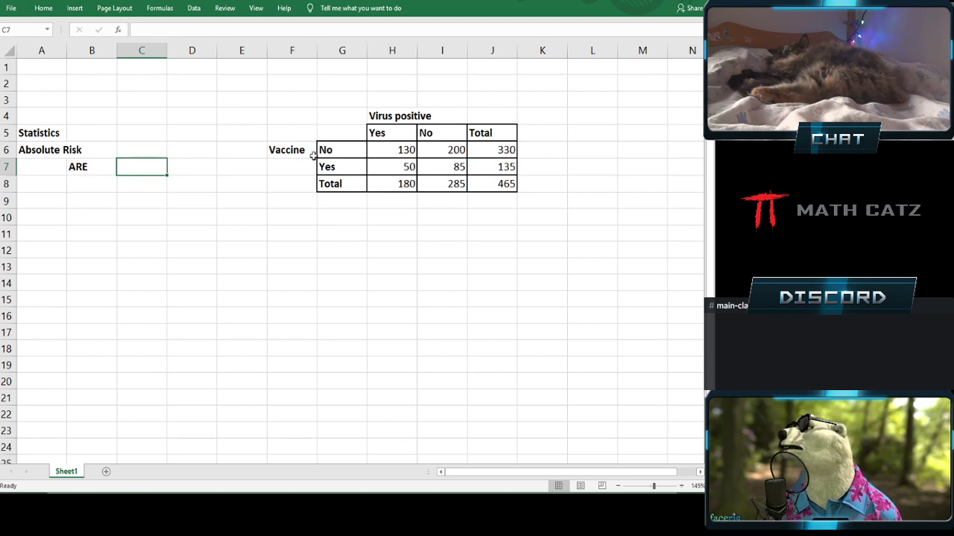
Move the Vaccine label from F6 up to F5 and enter (Exposed) in F6 beside the No row.
click(290, 151)
mouse_move(289, 142)
mouse_down()
mouse_move(261, 147)
mouse_move(291, 133)
mouse_up()
click(291, 149)
text((Excp)
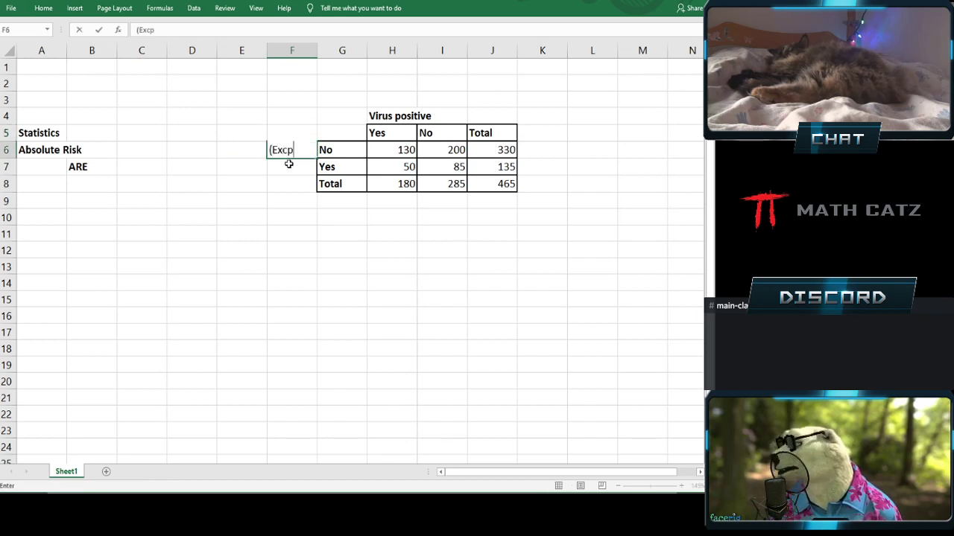
key(BackSpace)
key(BackSpace)
text(posed))
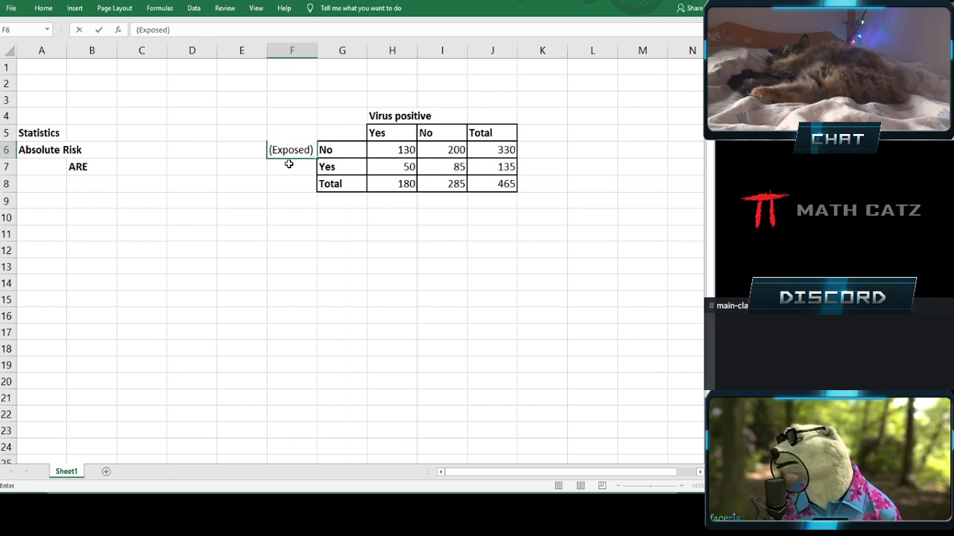
key(Return)
Enter (Not Exp) in F7 beside the vaccinated Yes row and remove its bold formatting.
text(()
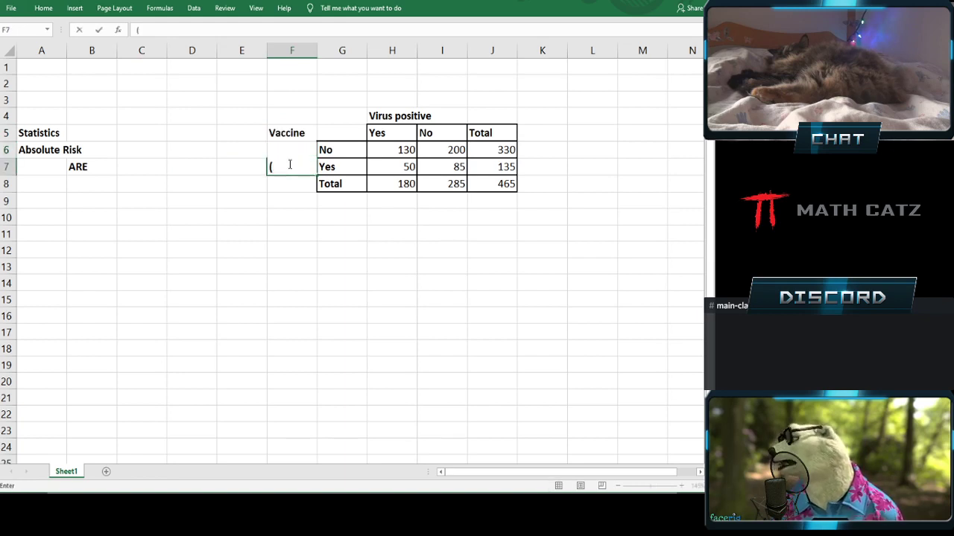
text(Not Exp))
key(Return)
click(289, 166)
key(ctrl+b)
click(290, 200)
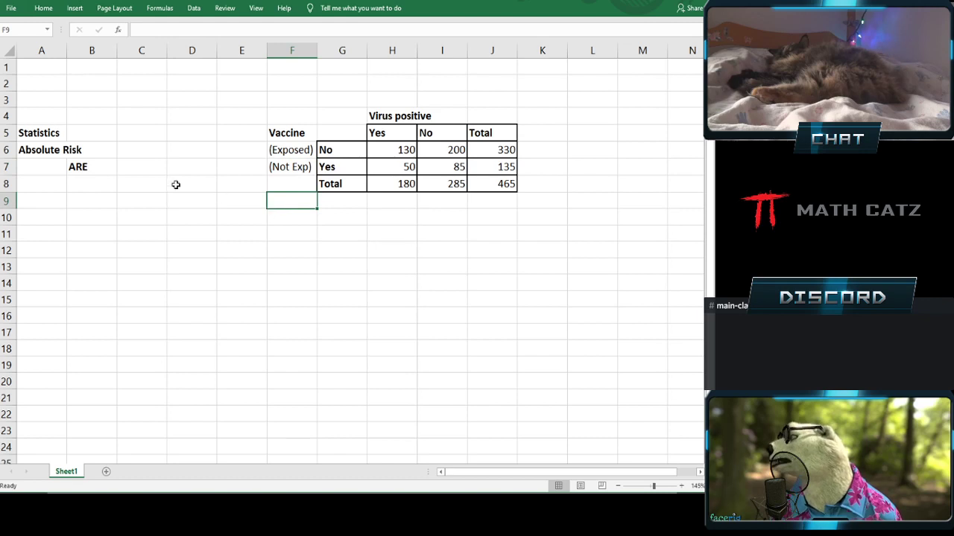
Calculate the absolute risk of the exposed group in C7 with the formula =H6/J6.
click(128, 167)
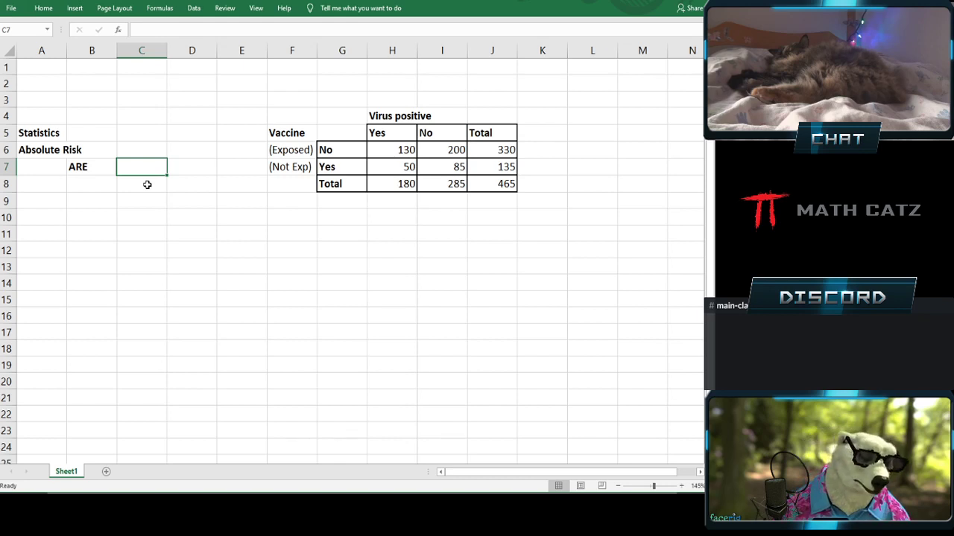
text(=)
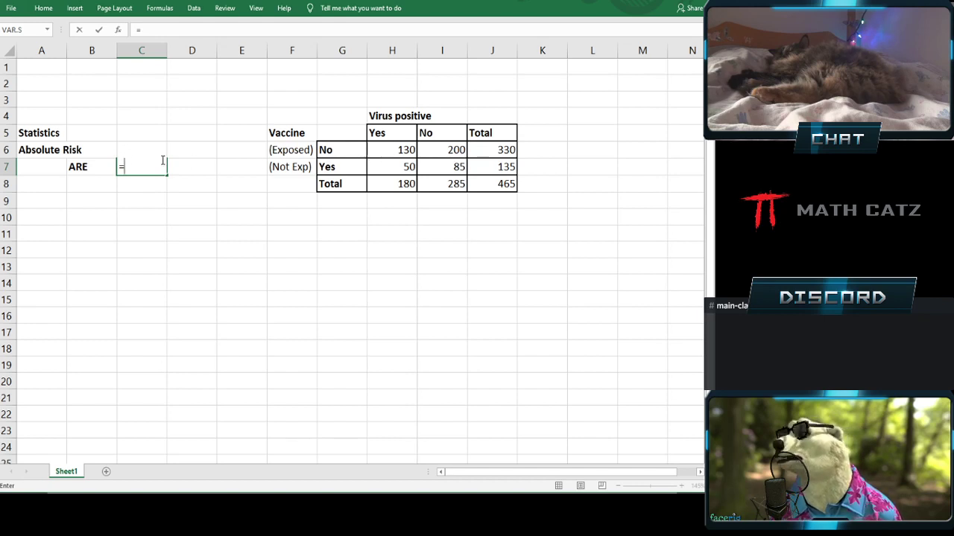
click(390, 149)
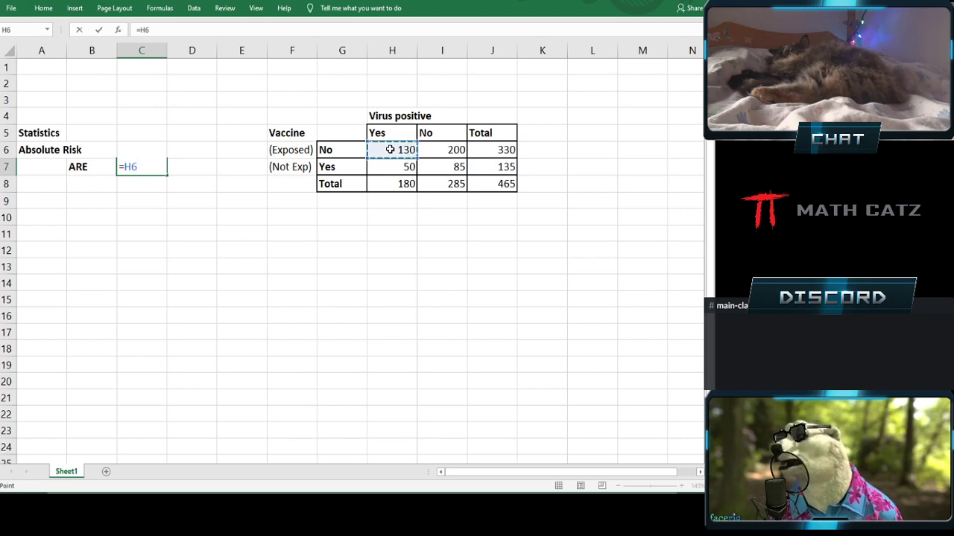
text(/)
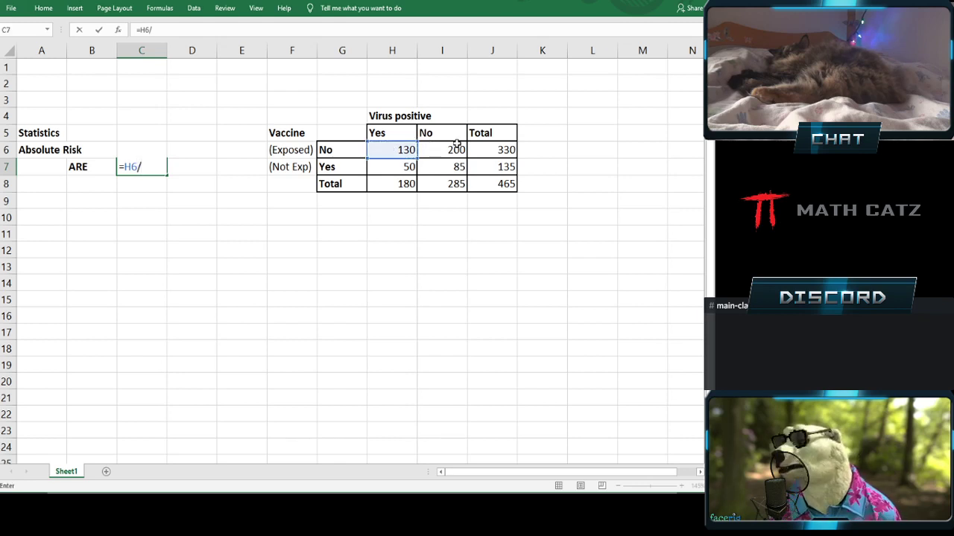
click(482, 150)
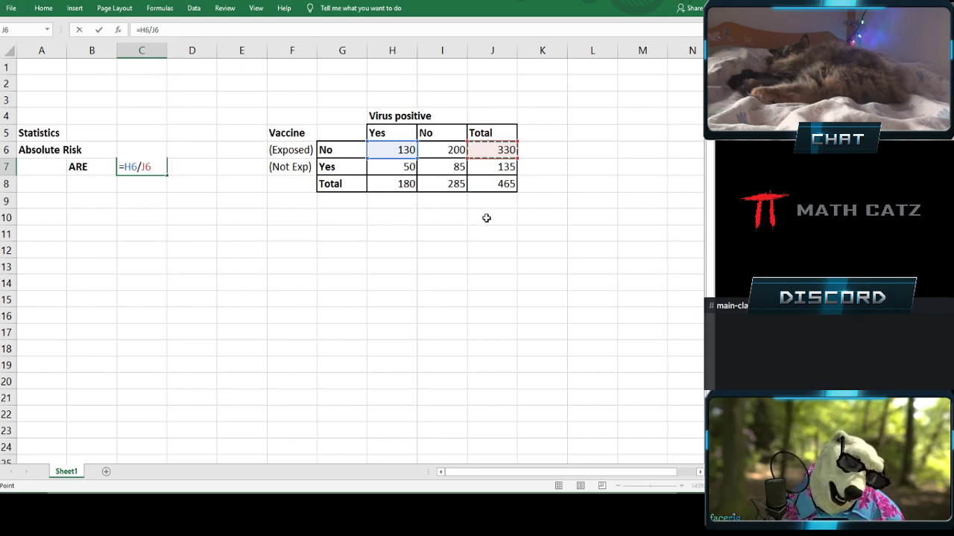
key(Return)
Add the column headings Decimal in C5 and Percentage in D5.
click(141, 129)
text(Decimal)
key(Tab)
text(Percentage)
key(Return)
Convert the ARE decimal to a percentage in D7 with the formula =C7*100.
key(Return)
text(=)
click(136, 169)
text(*100)
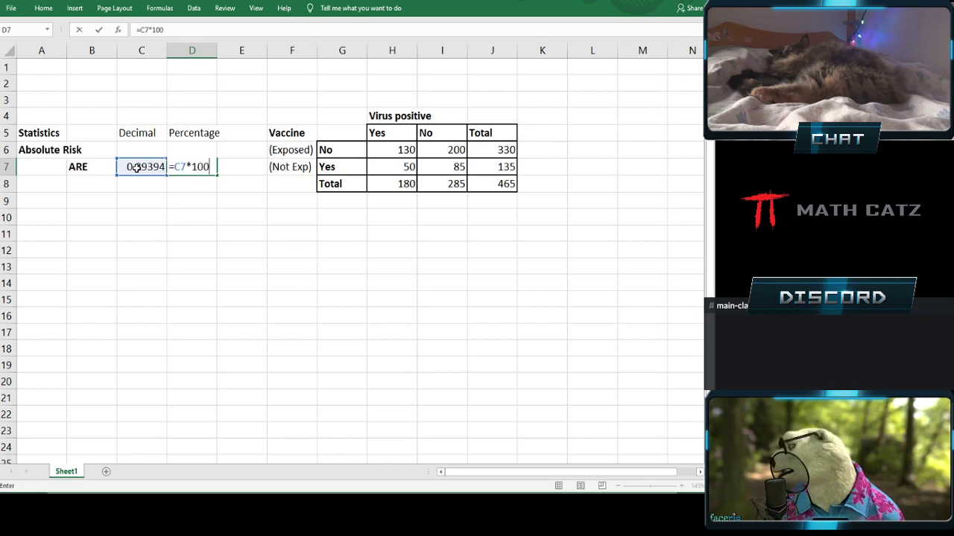
key(Return)
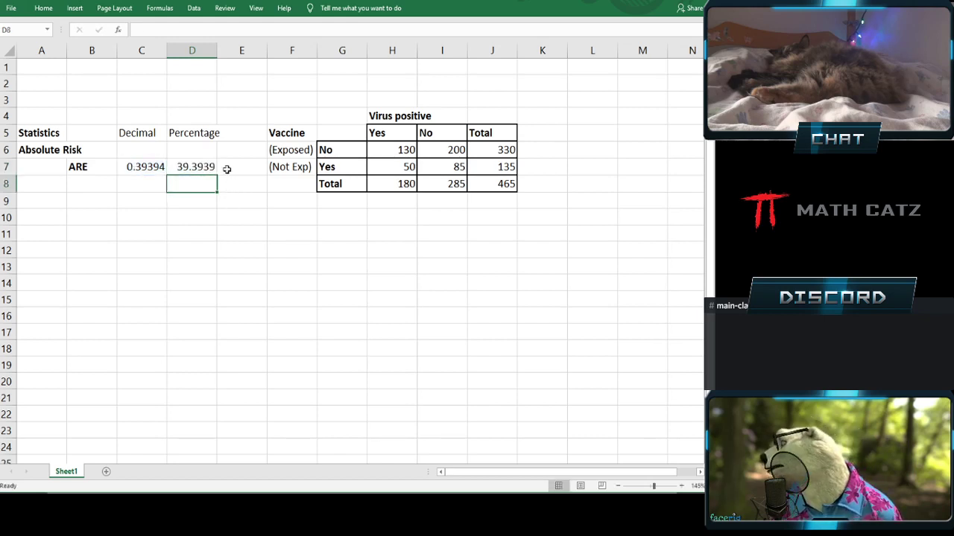
right_click(187, 166)
click(237, 372)
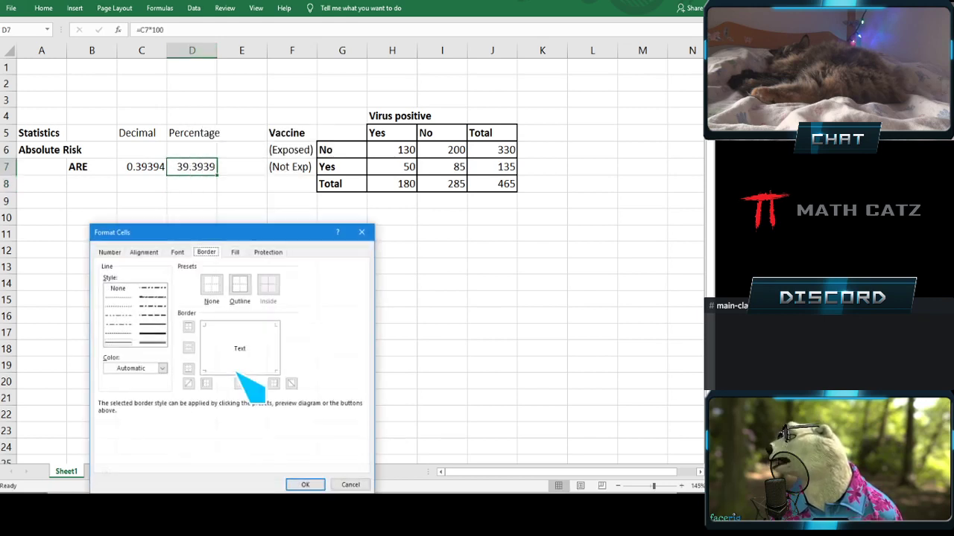
click(109, 252)
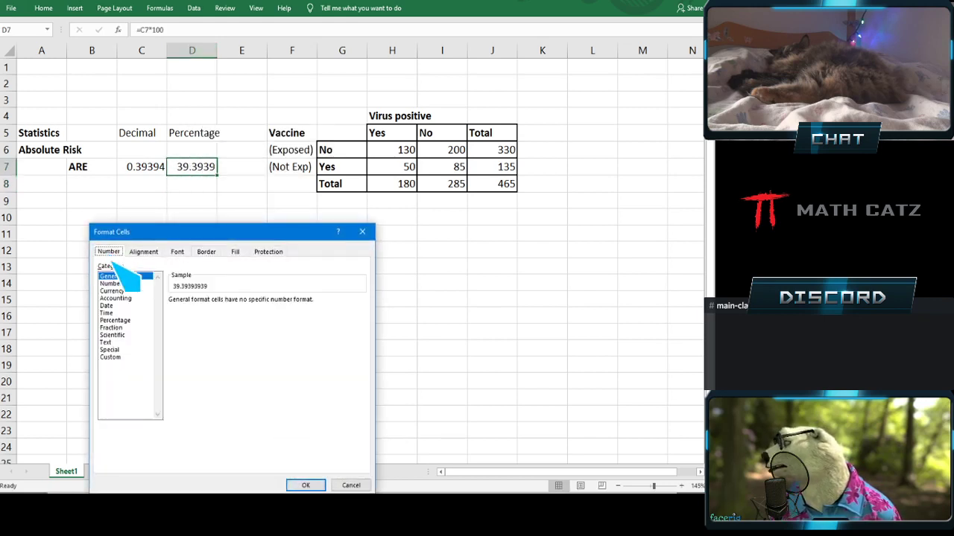
click(117, 320)
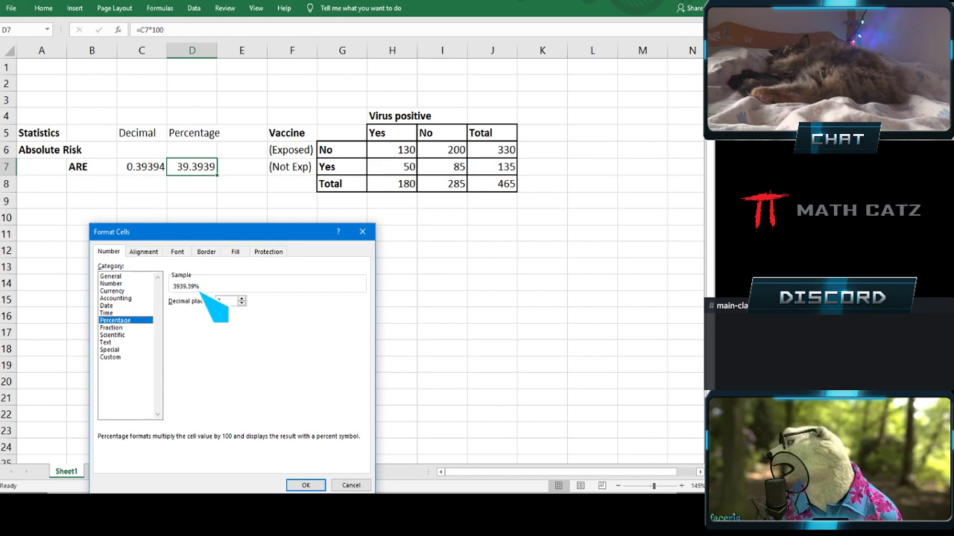
click(351, 486)
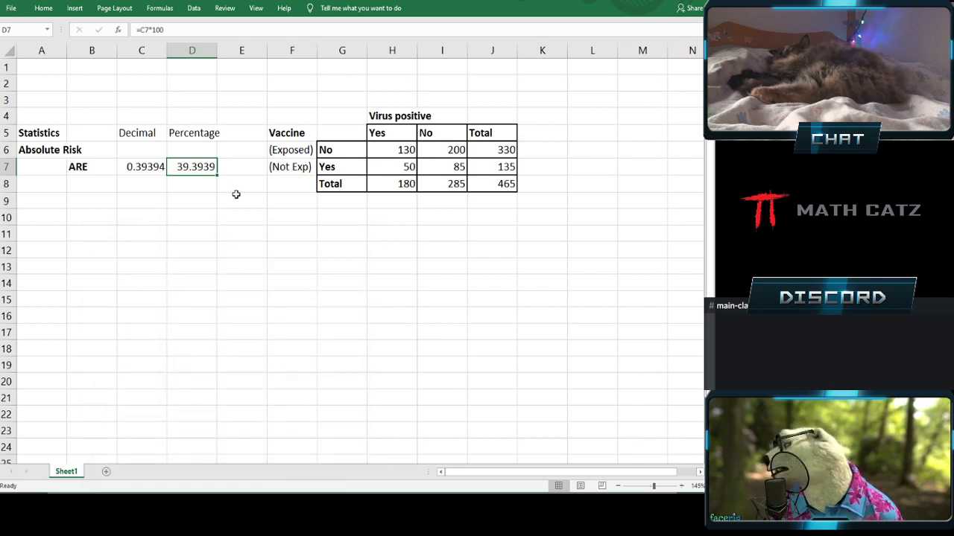
Enter a % sign in E7 beside the ARE percentage value.
click(232, 169)
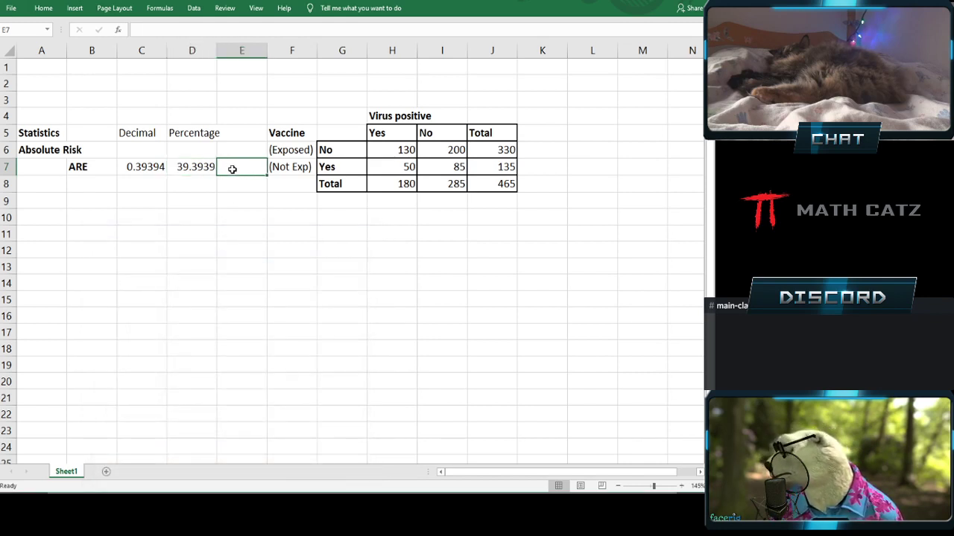
text(%)
key(Return)
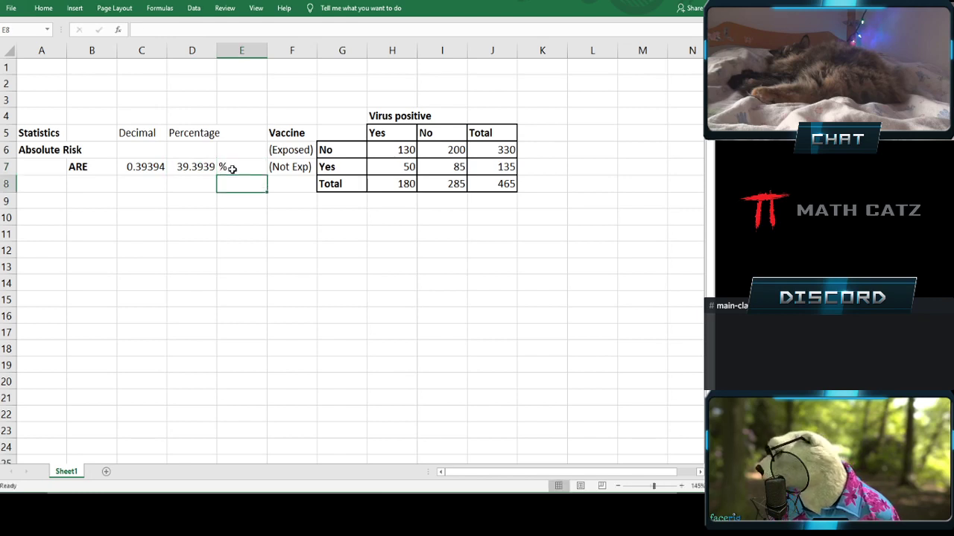
Format the whole Percentage column D as Number with two decimal places.
click(189, 51)
right_click(191, 52)
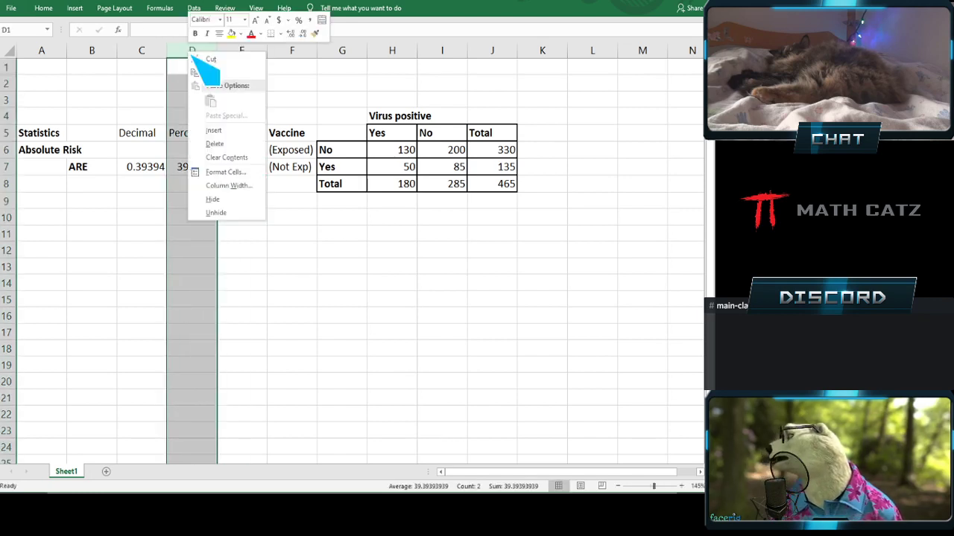
click(225, 173)
click(93, 90)
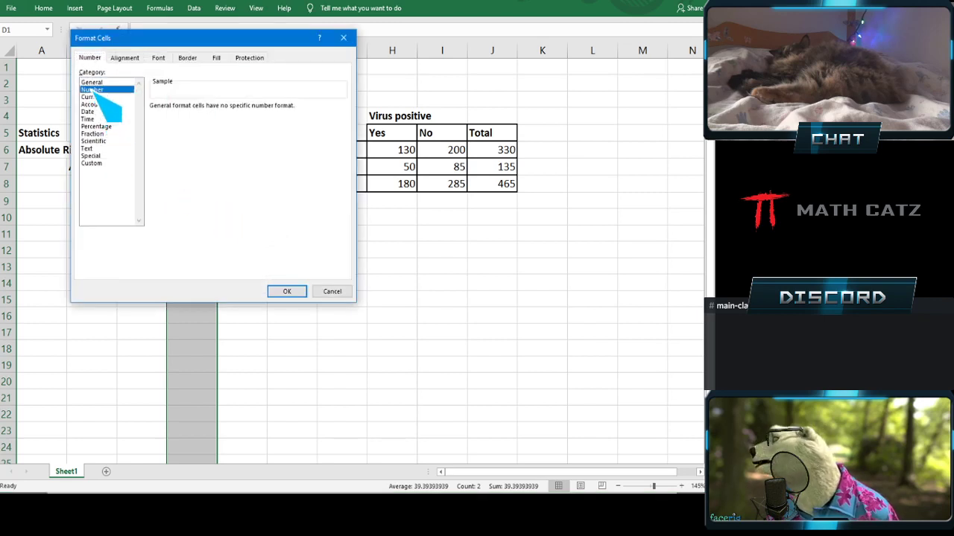
click(286, 292)
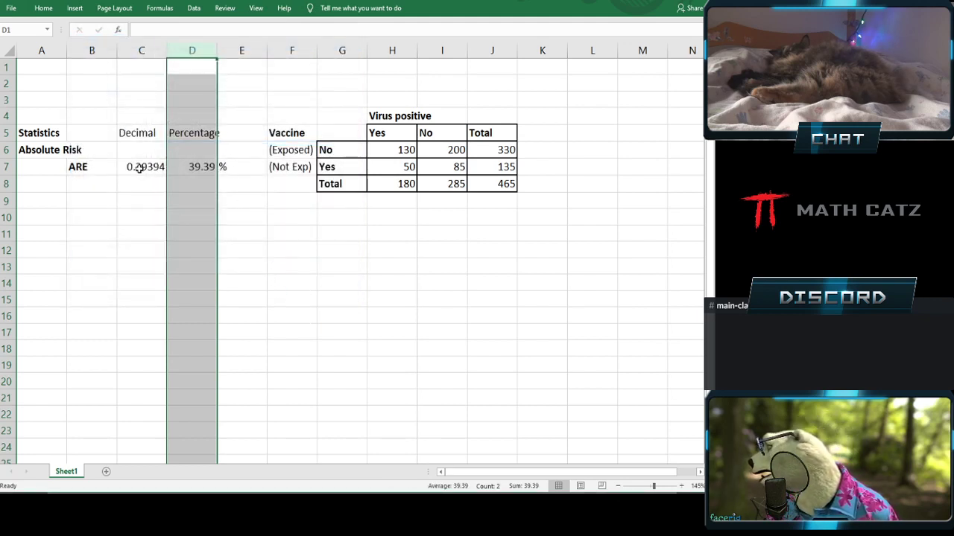
Format the whole Decimal column C as Number with four decimal places.
click(142, 50)
right_click(143, 50)
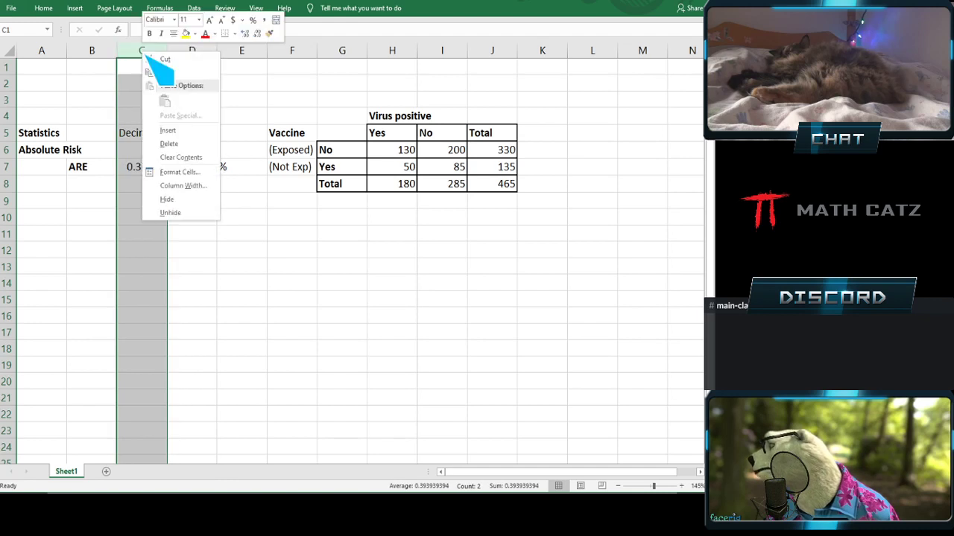
click(180, 172)
click(48, 84)
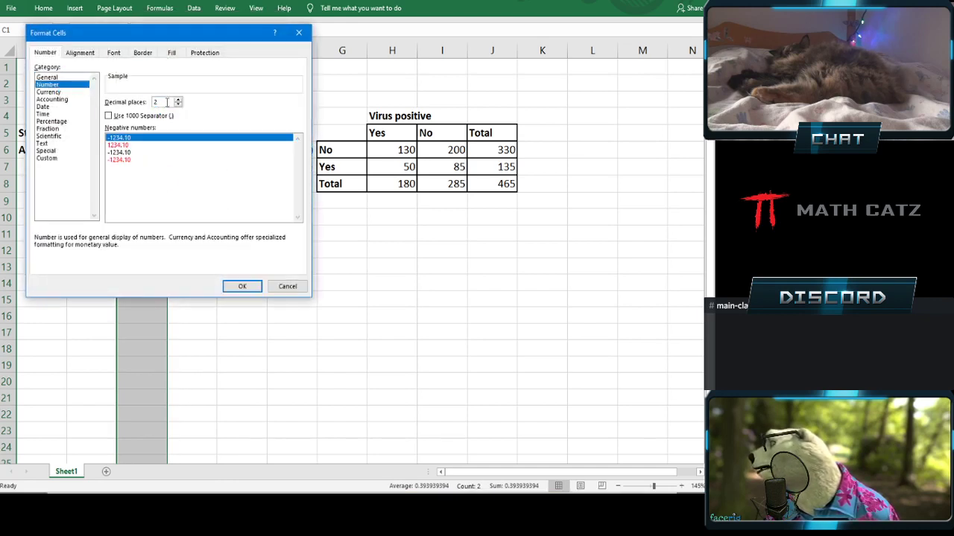
click(178, 99)
click(178, 99)
click(242, 286)
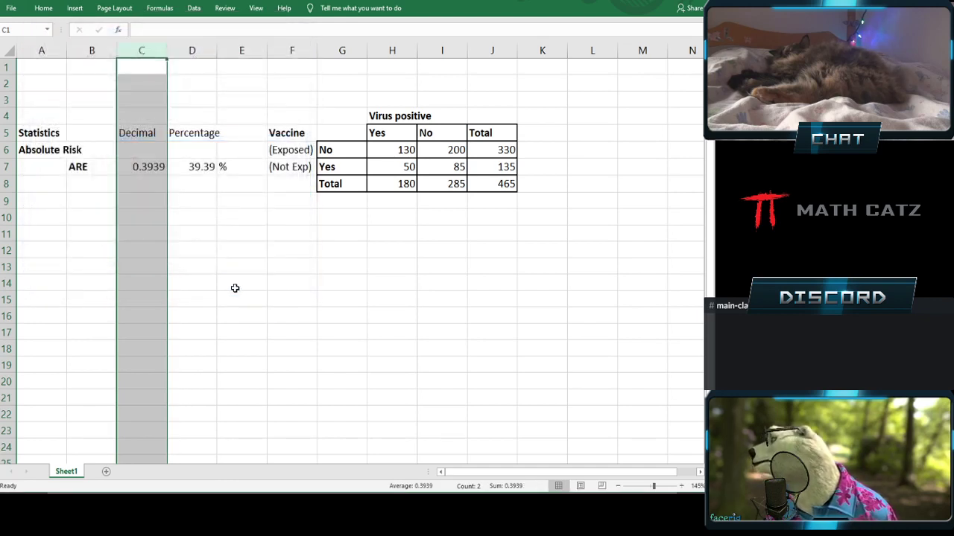
click(237, 287)
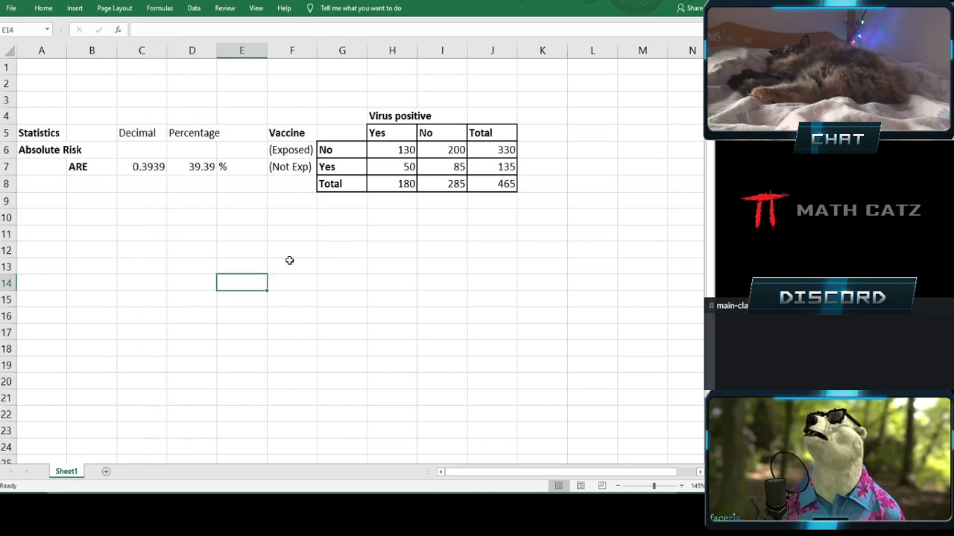
Make the Decimal and Percentage headings in C5:D5 bold.
drag(134, 134, 174, 137)
click(200, 213)
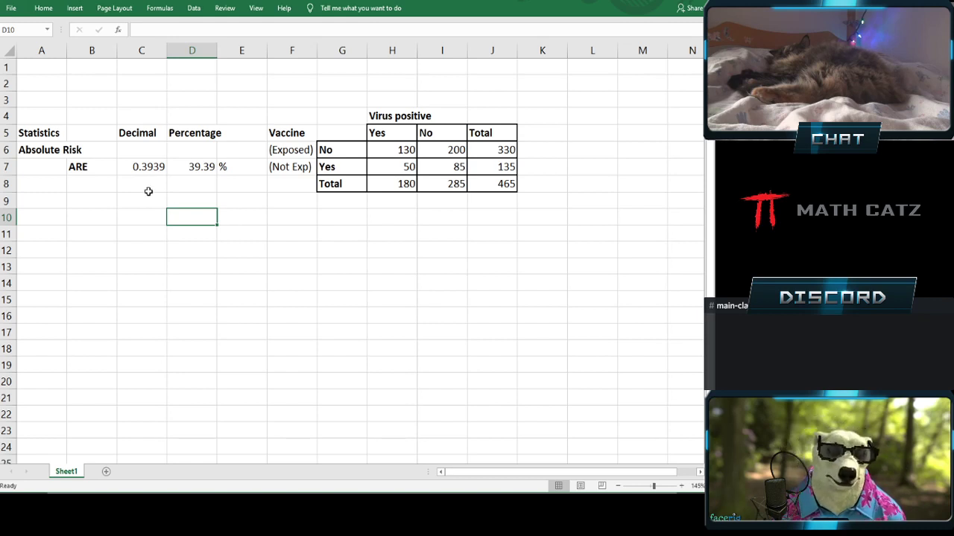
Enter the row label ARNE in B8, directly below ARE.
click(92, 181)
key(ctrl+z)
text(ARNE)
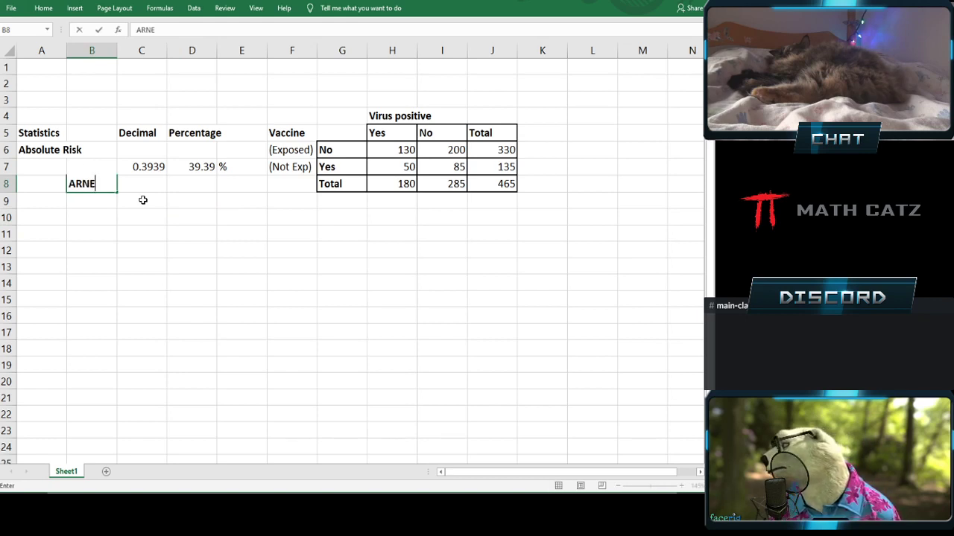
key(Tab)
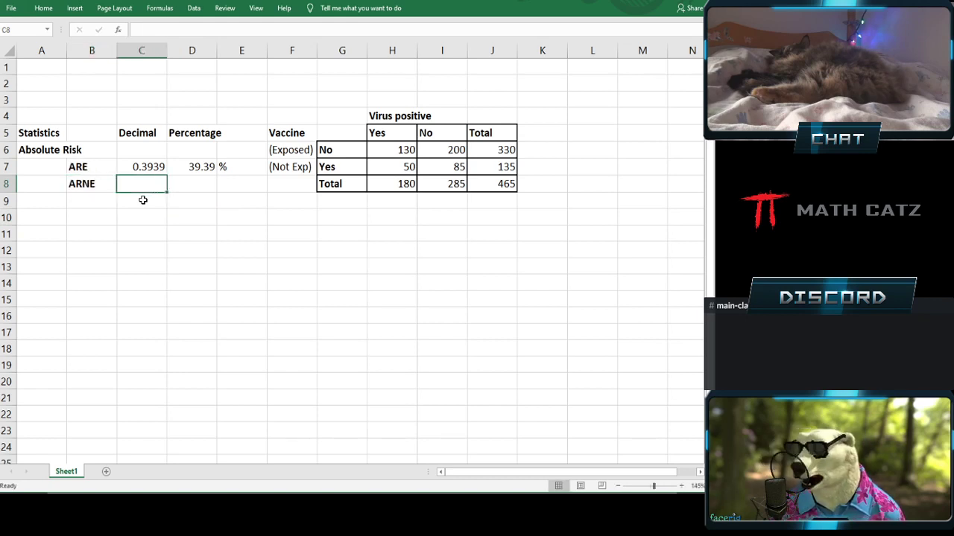
Calculate the ARNE decimal in C8 with the formula =H7/J7, dividing the not-exposed virus-positive count by its row total.
text(=)
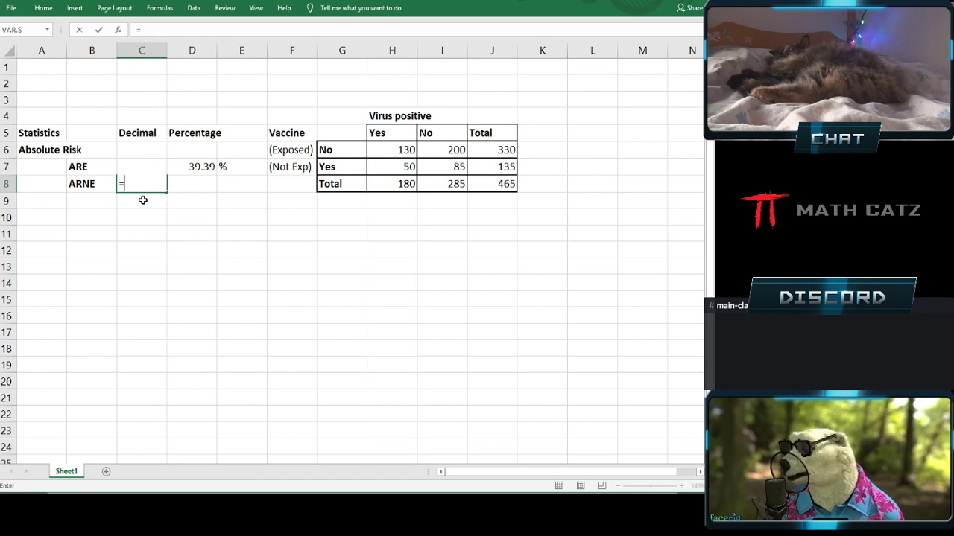
click(386, 167)
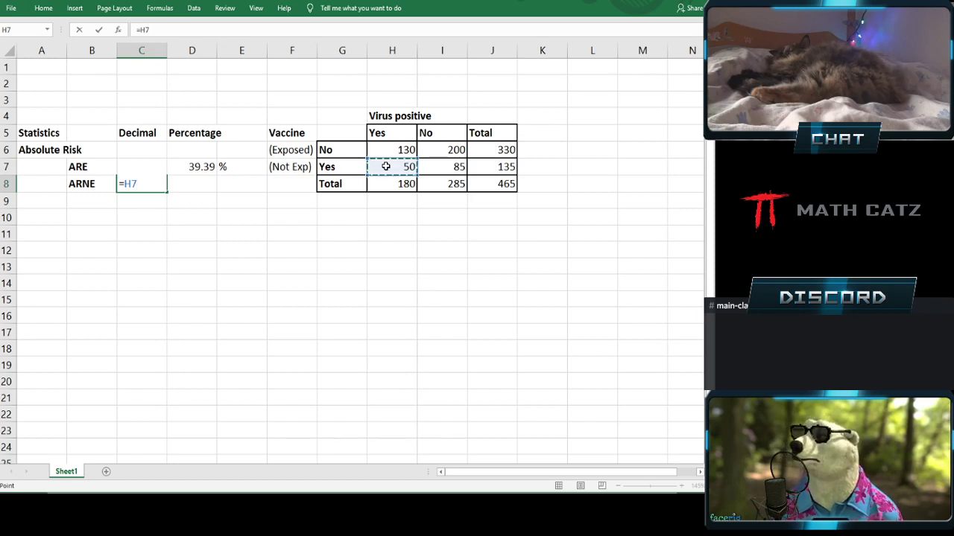
text(/)
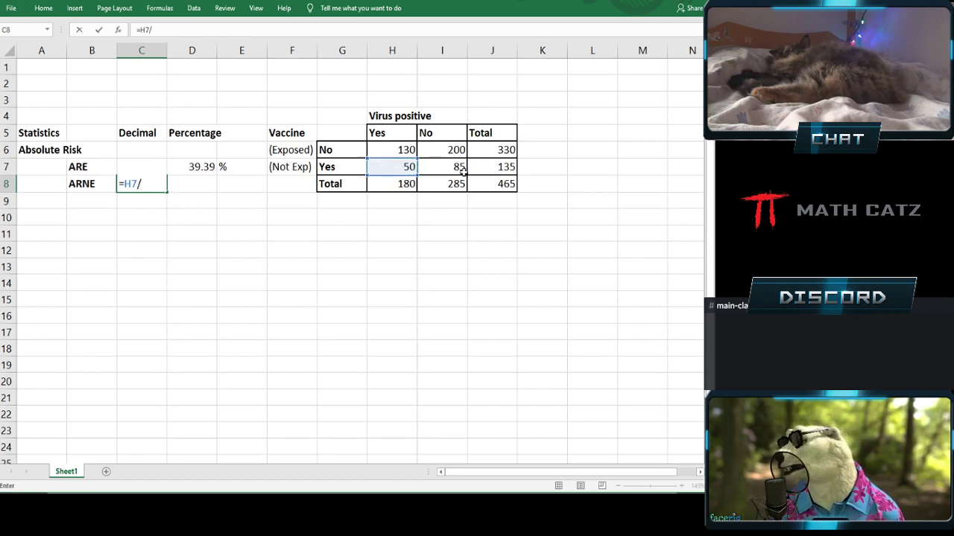
click(491, 166)
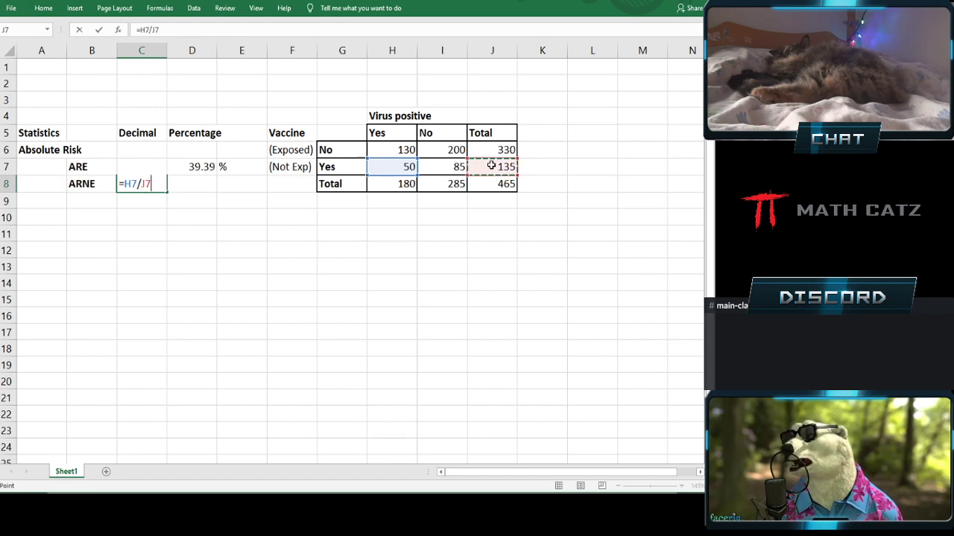
key(Return)
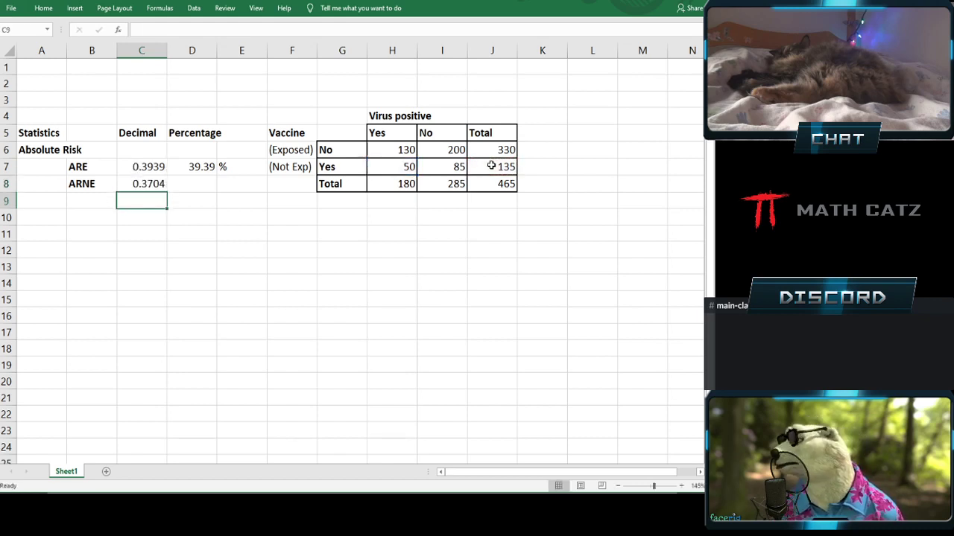
Convert the ARNE decimal to a percentage in D8 with the formula =C8*100.
click(194, 180)
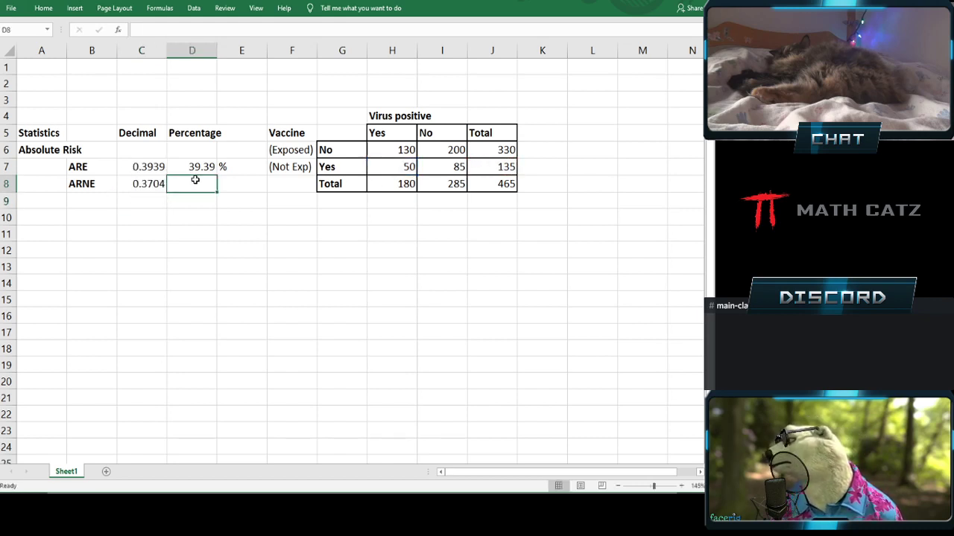
text(=)
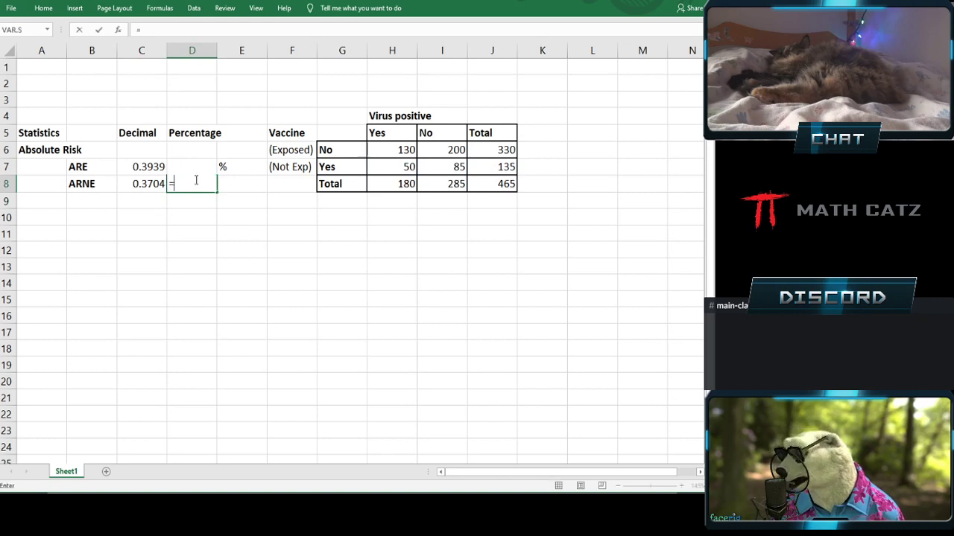
click(141, 186)
text(*1)
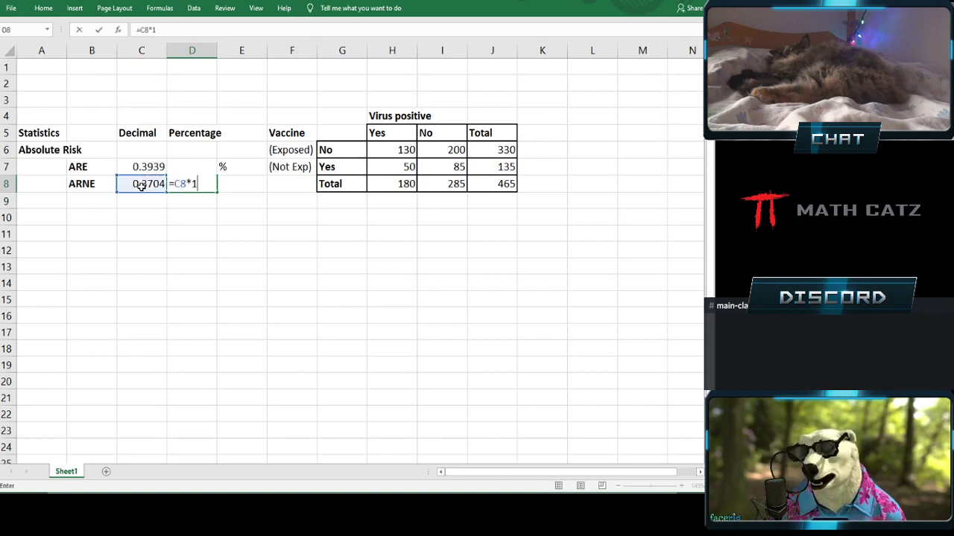
text(00)
key(Return)
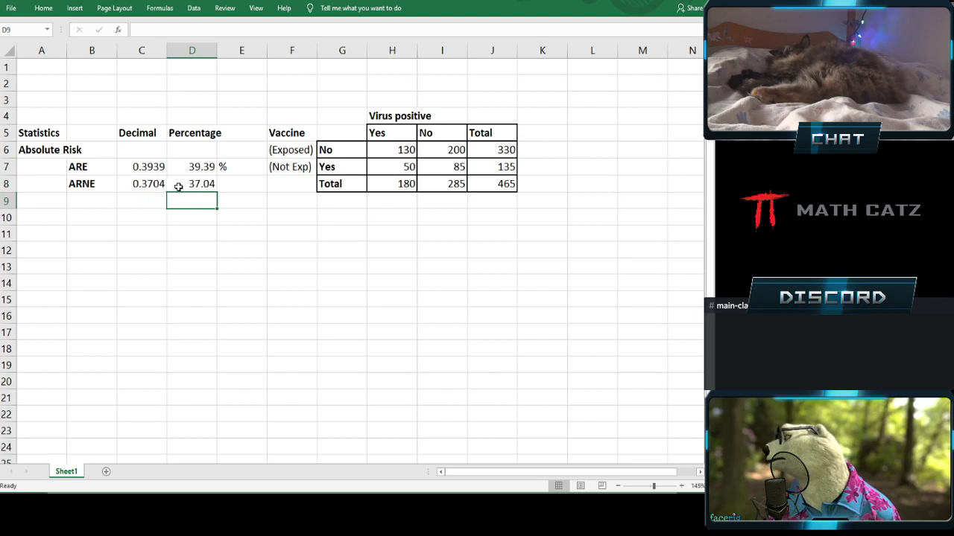
Copy the % sign from E7 down to E8 beside the ARNE percentage.
click(243, 168)
drag(265, 178, 268, 190)
click(286, 237)
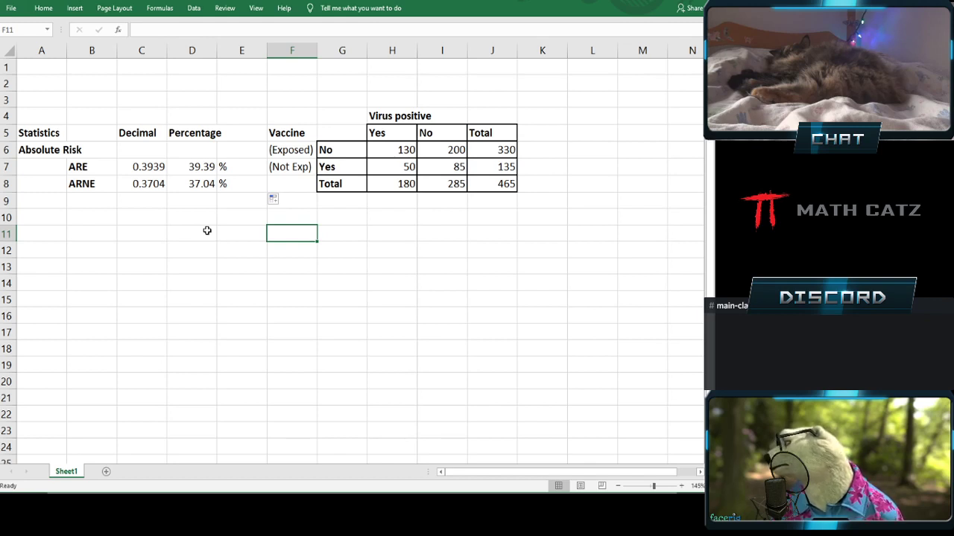
click(177, 164)
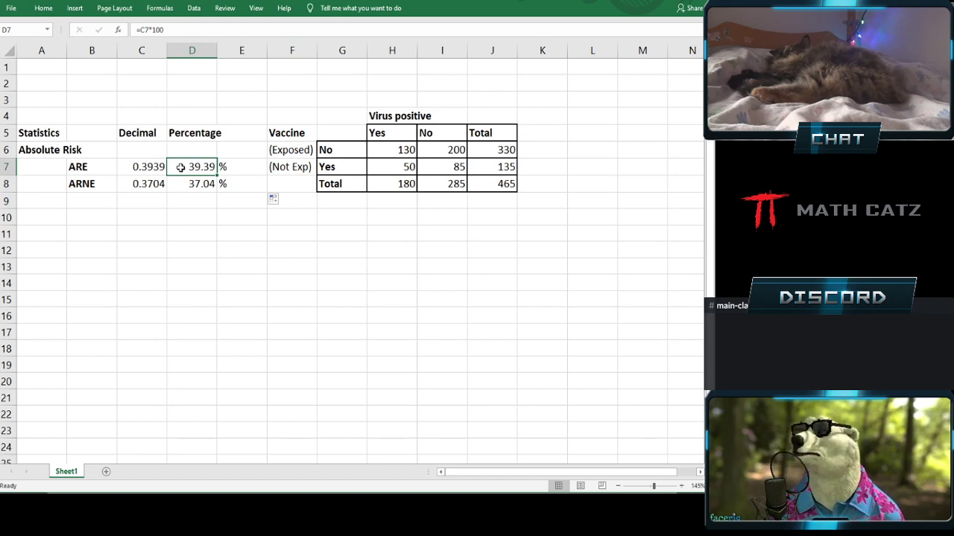
click(176, 184)
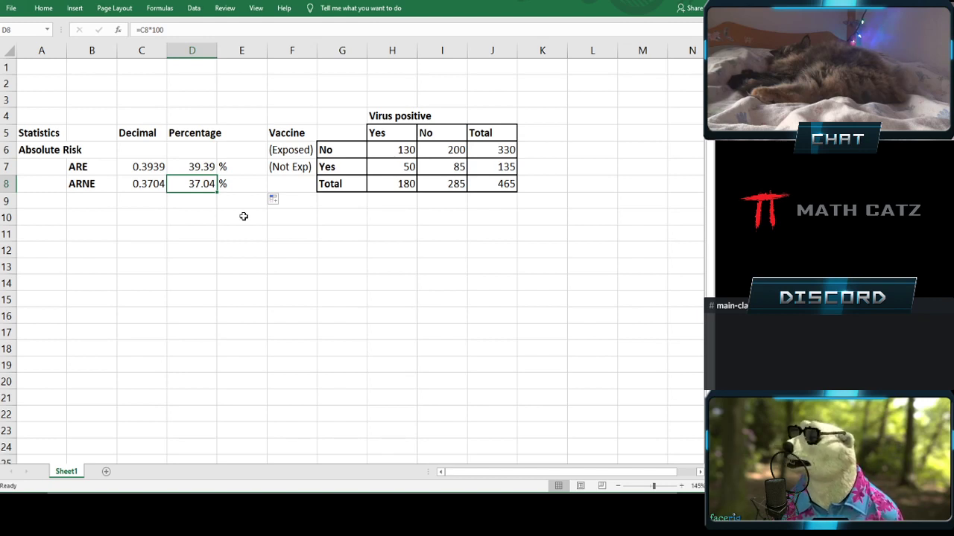
Add the heading Relative Risk in A10 and the row label RR in B11.
click(45, 214)
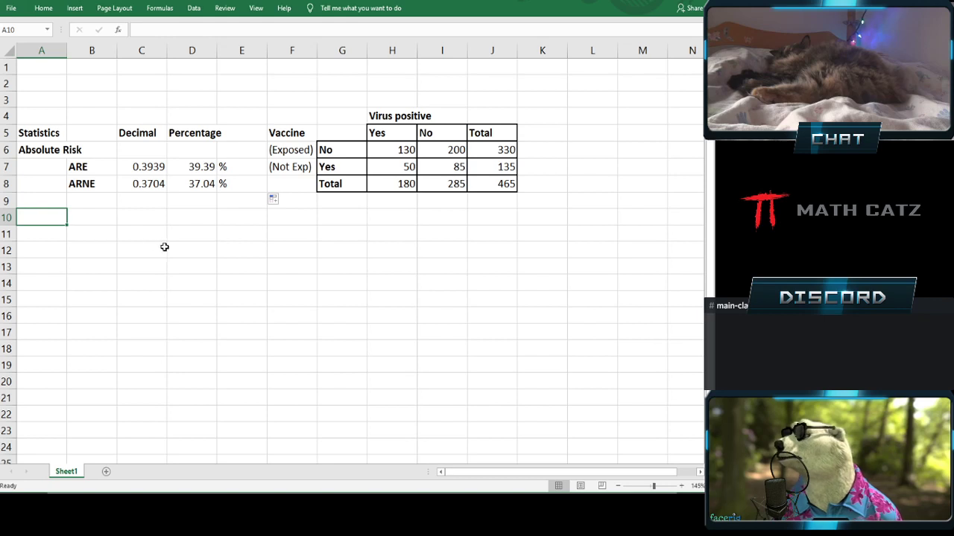
text(Rel)
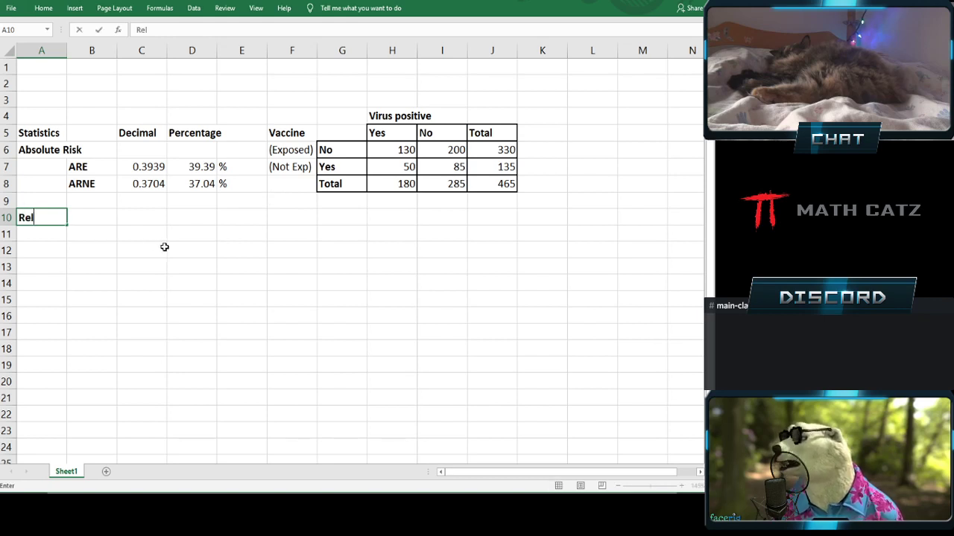
text(ative Risk)
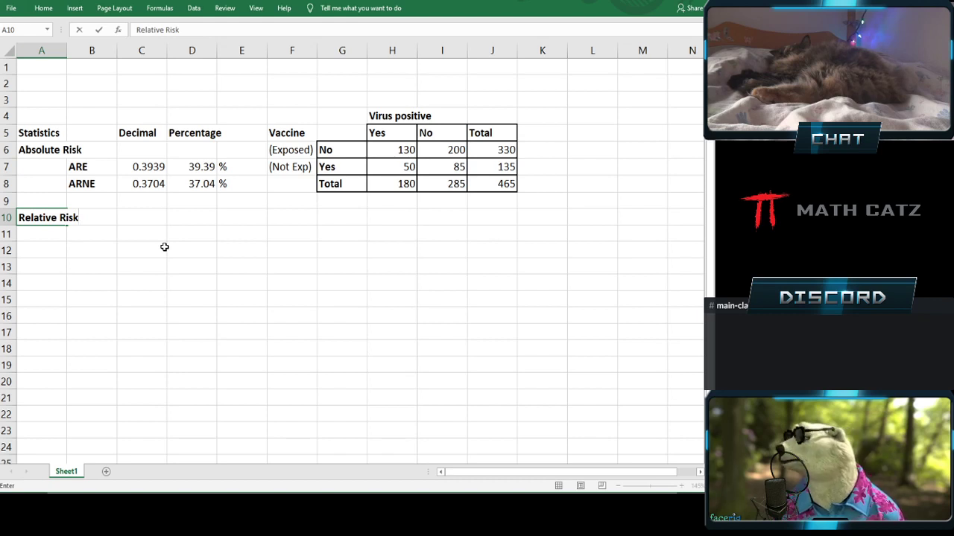
key(Return)
key(Right)
text(RR)
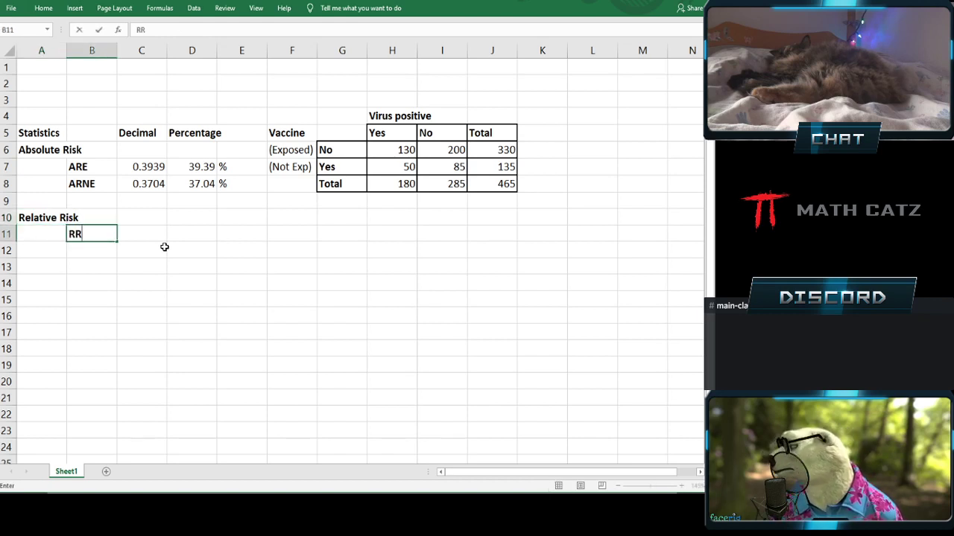
key(Right)
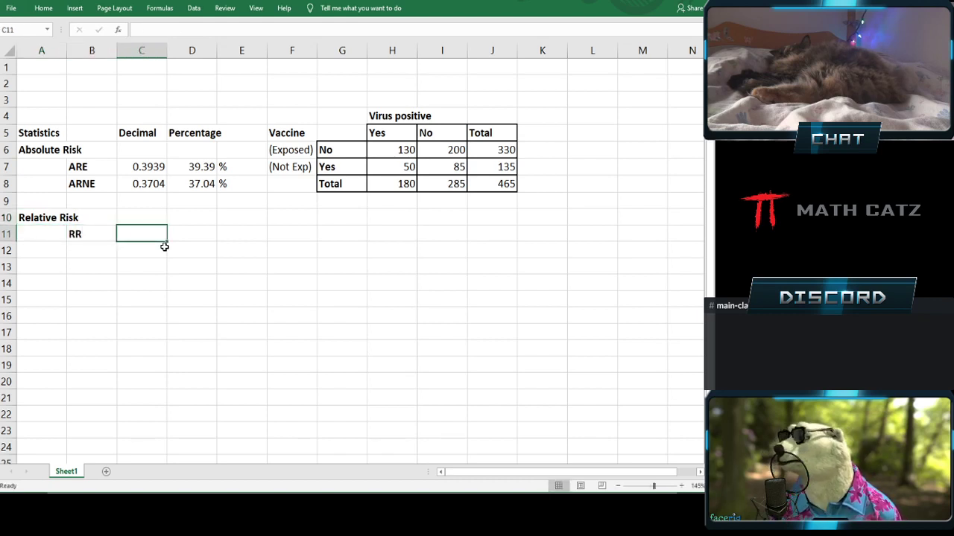
Calculate the relative risk in C11 with the formula =C7/C8, dividing the ARE decimal by the ARNE decimal.
text(=)
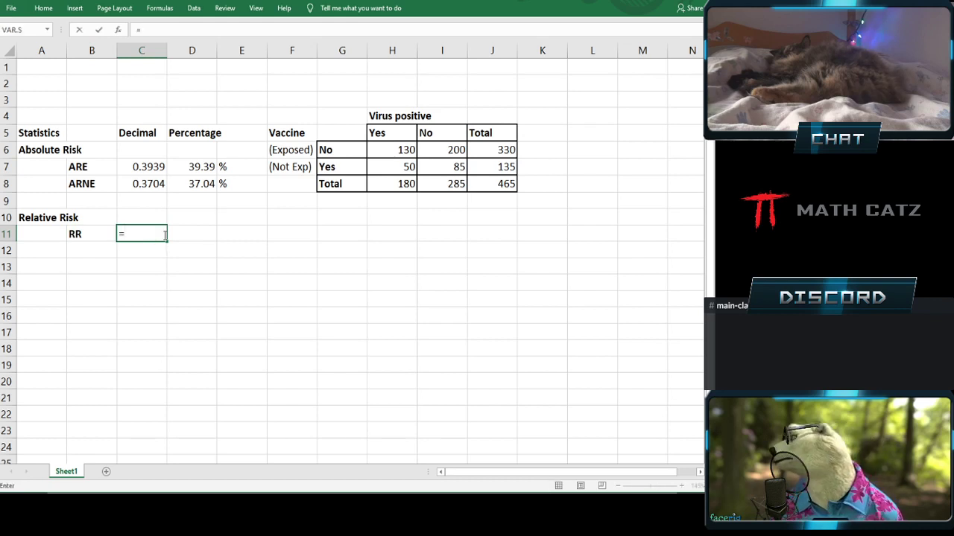
click(128, 168)
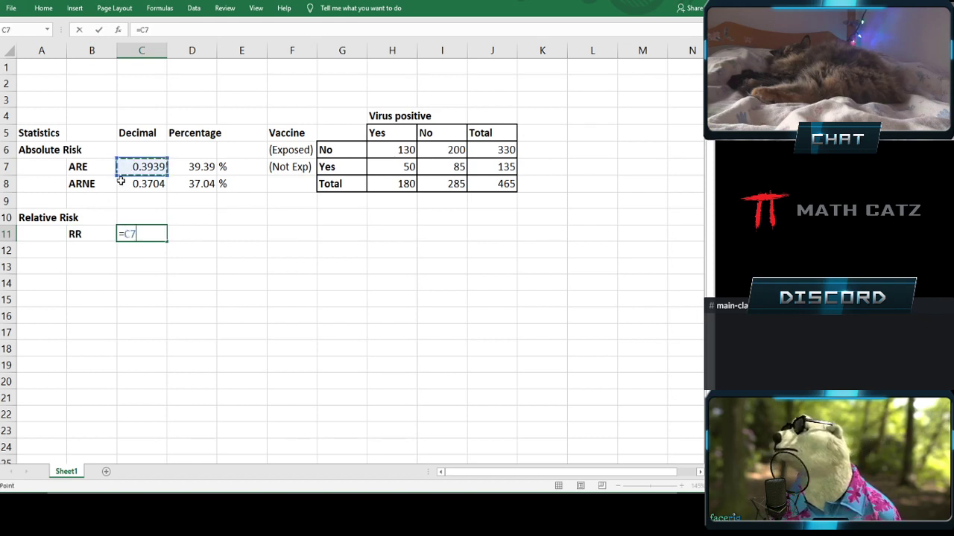
text(/)
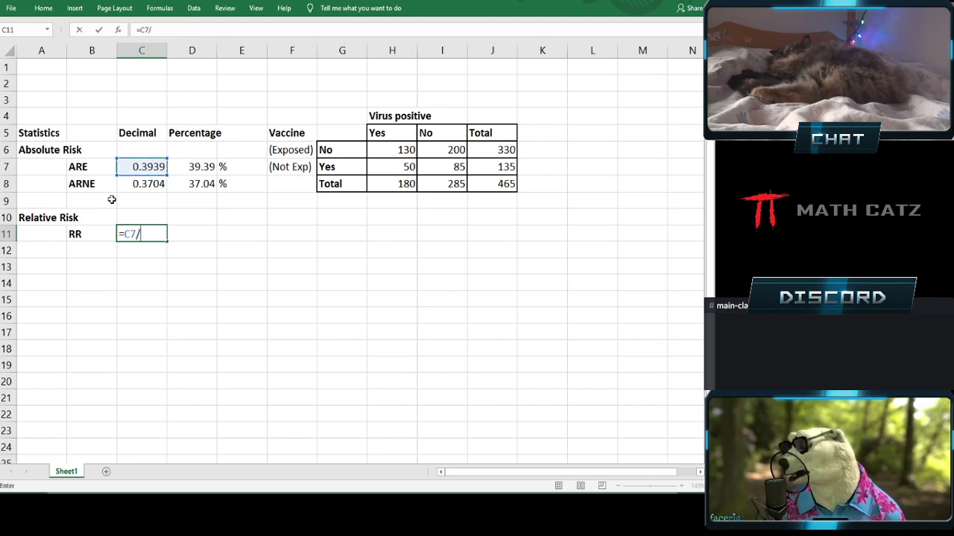
click(123, 184)
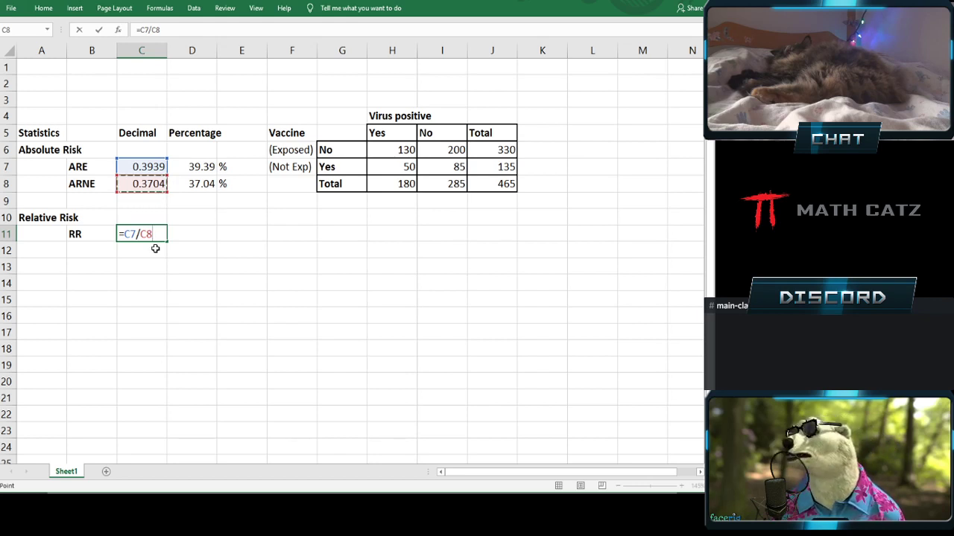
key(Return)
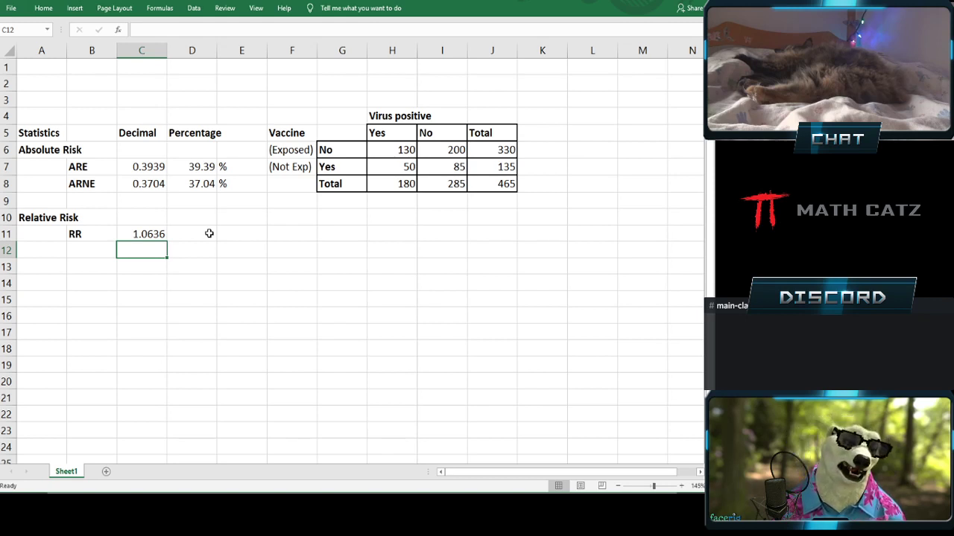
Add the heading Absolute Risk Reduction in A13 and the row label ARR in B14.
click(43, 265)
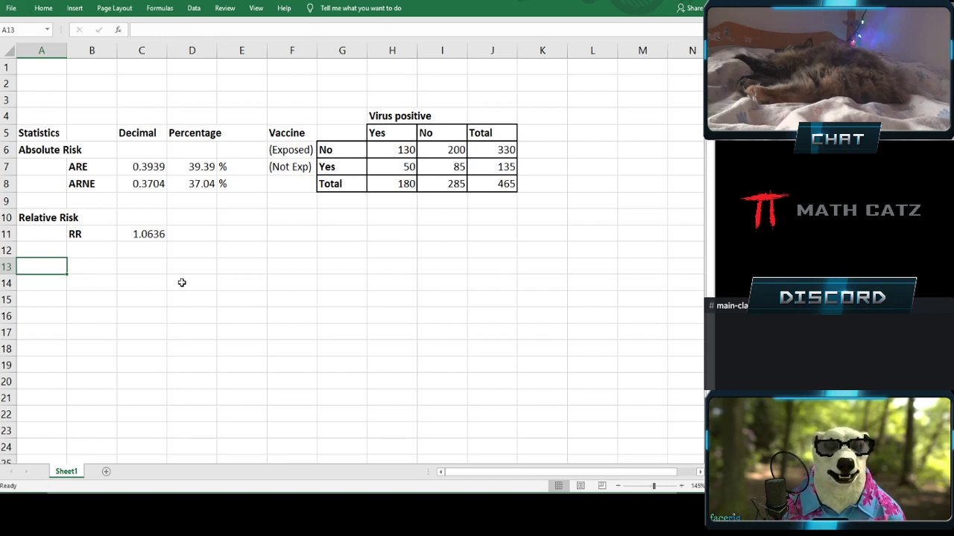
text(Absolute Risk Reduction)
key(Return)
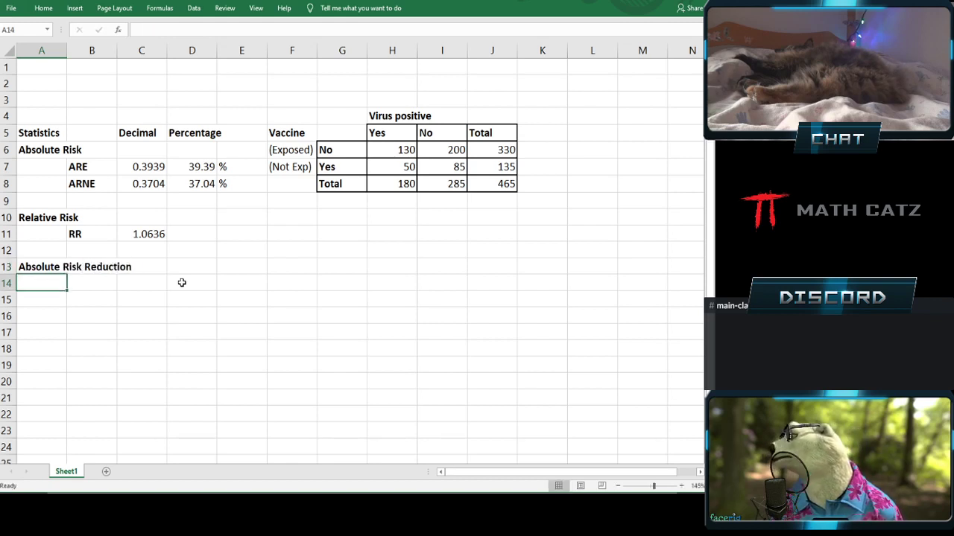
key(Tab)
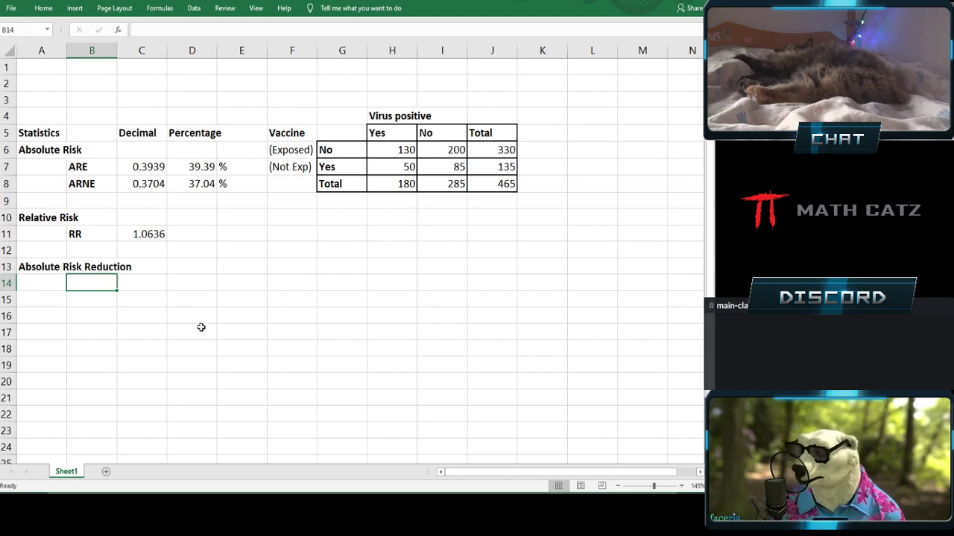
text(ARR)
key(Tab)
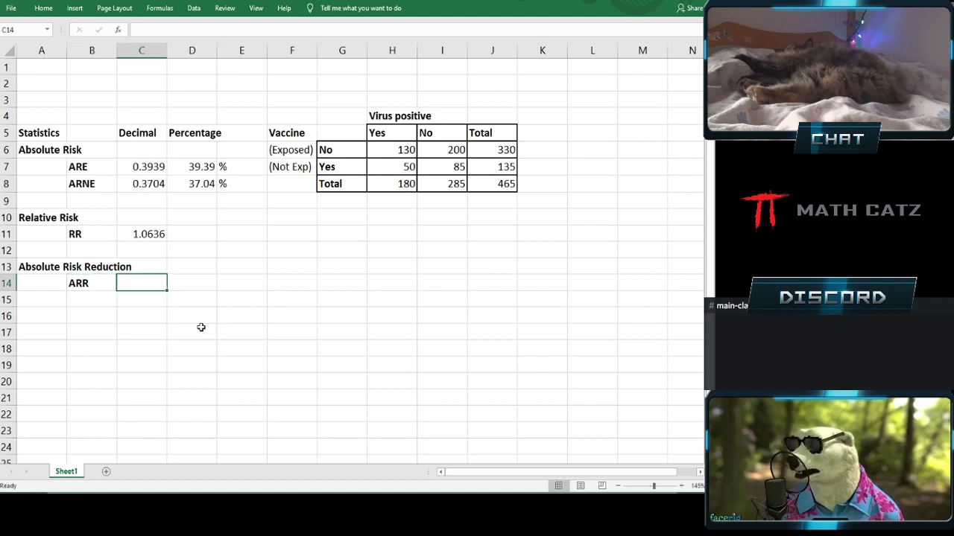
Calculate the absolute risk reduction in C14 with the formula =C7-C8, subtracting the ARNE decimal from the ARE decimal.
text(=)
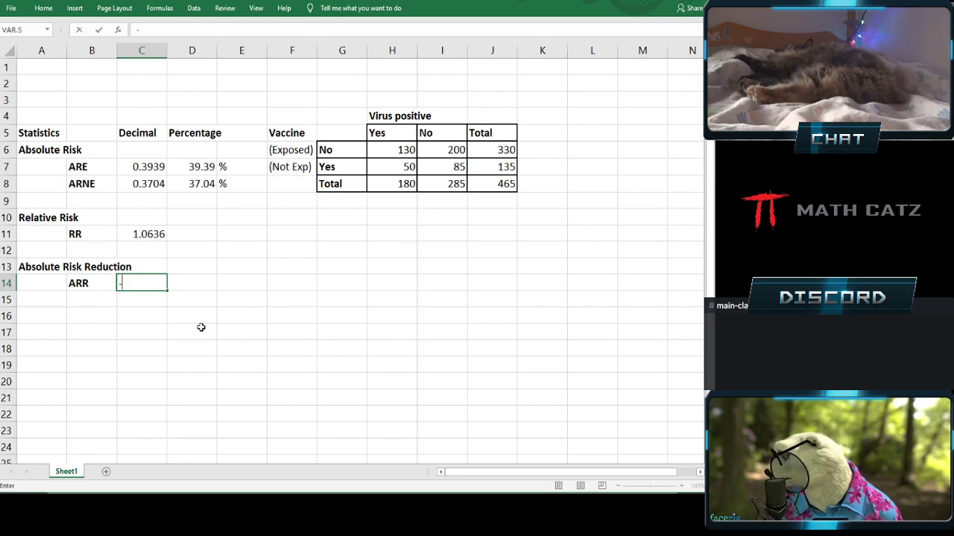
key(BackSpace)
text(=)
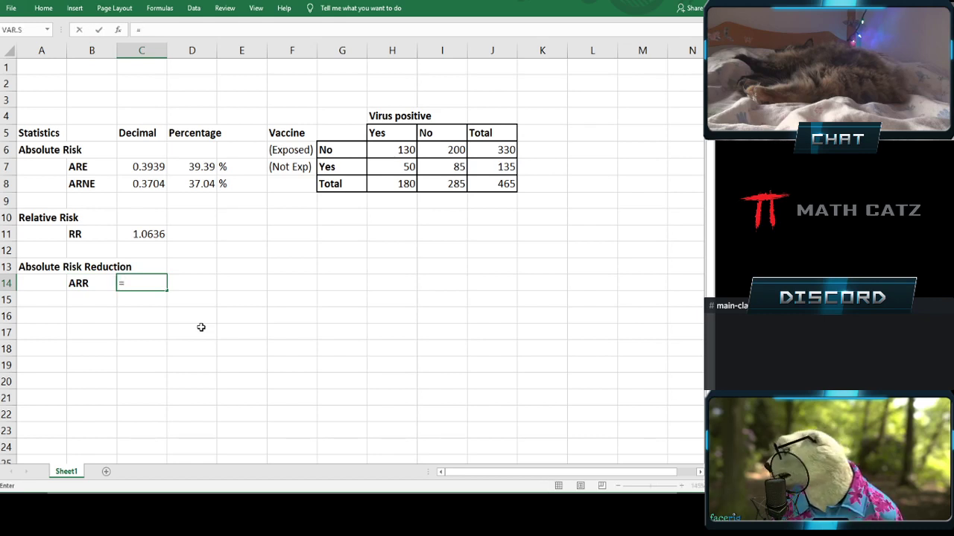
click(138, 167)
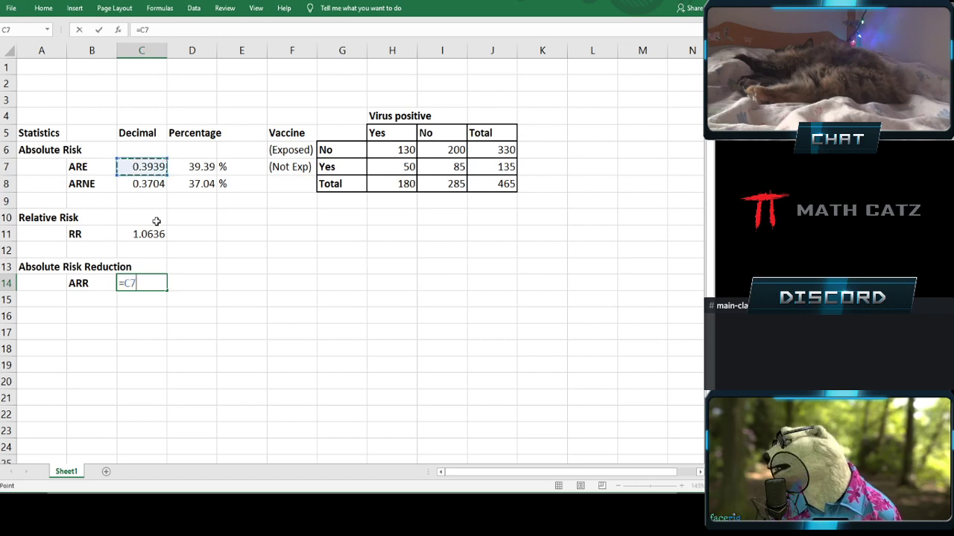
text(-)
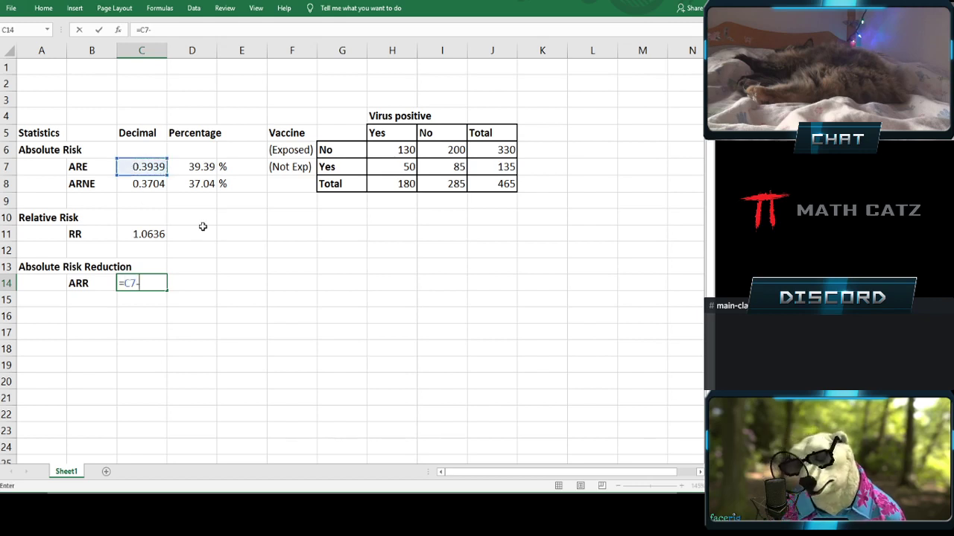
click(125, 186)
key(Return)
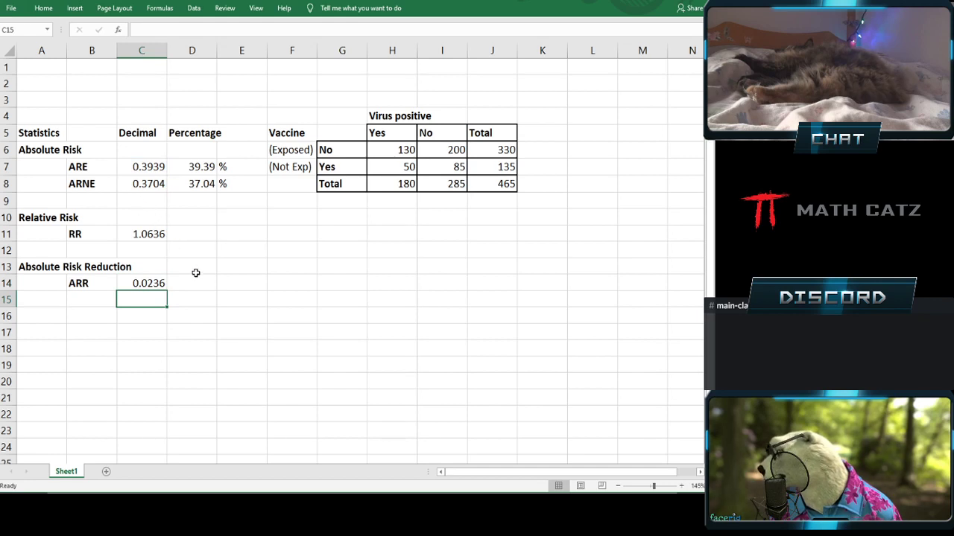
Extend the ARR formula from C14 to D14 for the percentage column and enter a % sign in E14.
click(163, 284)
drag(167, 291, 196, 283)
double_click(196, 283)
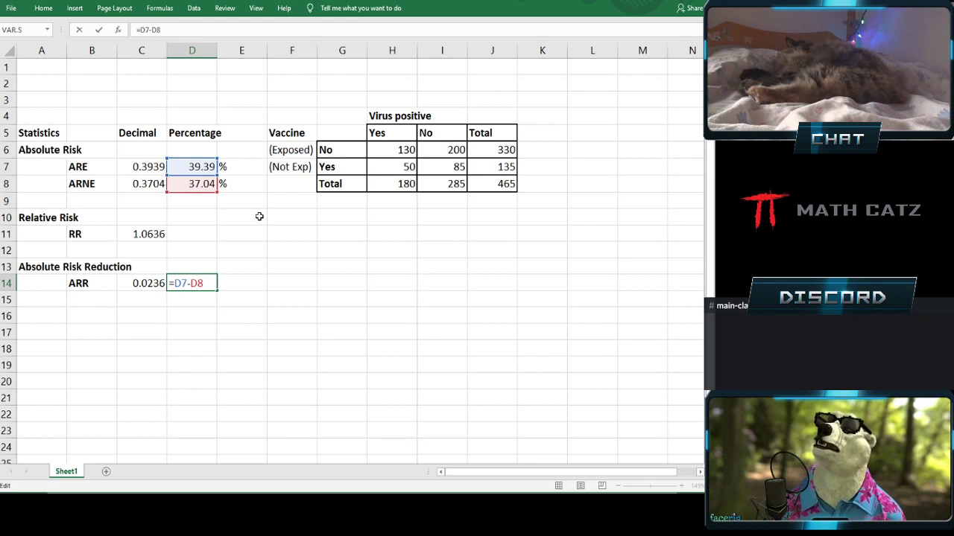
key(ctrl+Return)
click(245, 283)
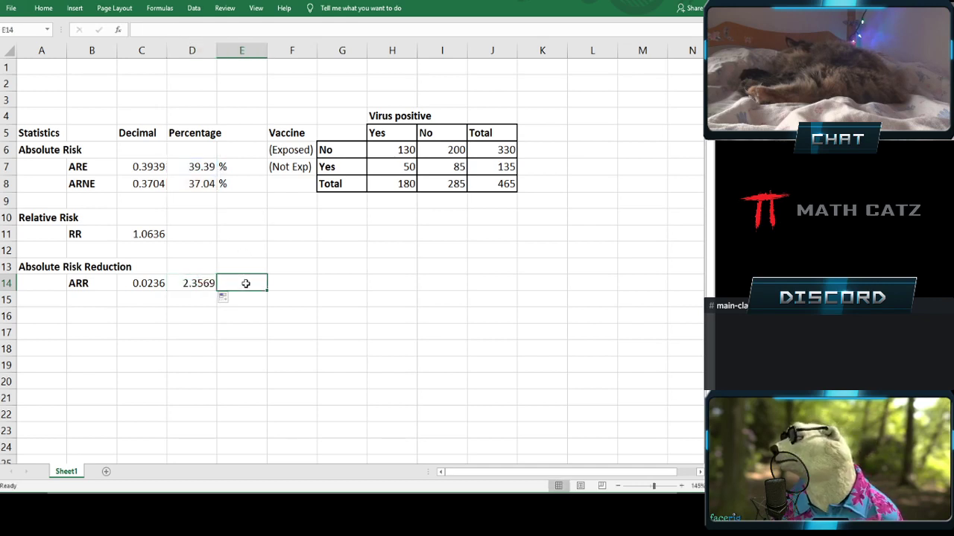
text(%)
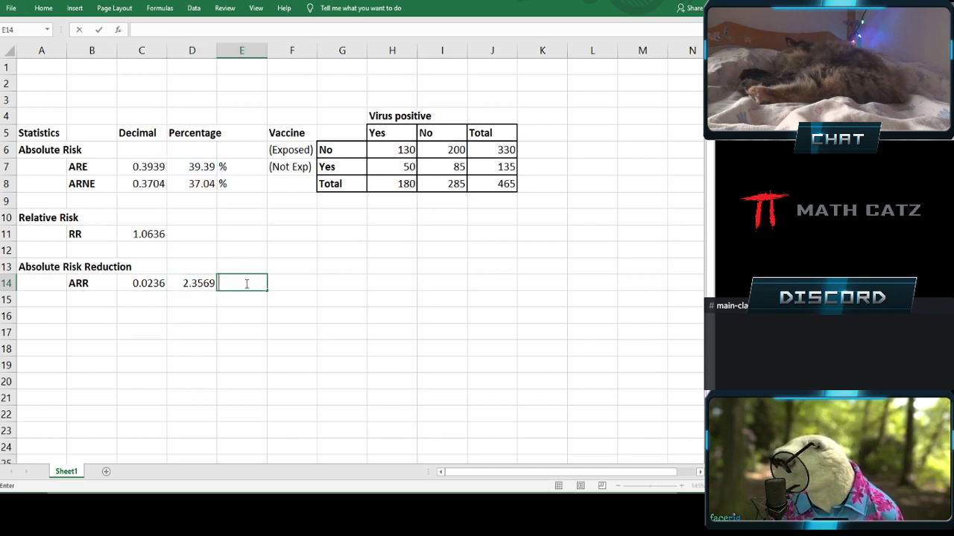
key(Return)
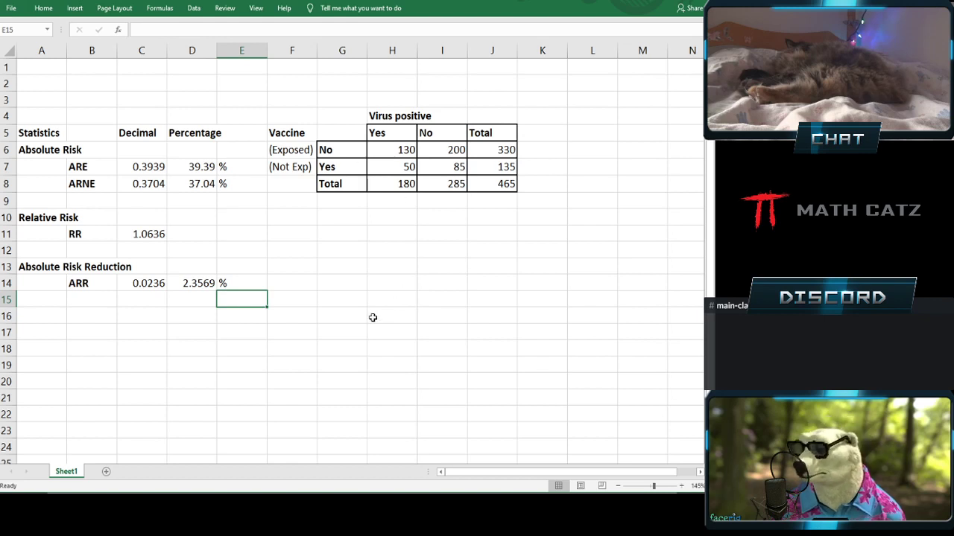
Add the heading Relative Risk Reduction in A16 and the row label RRR in B17.
click(55, 312)
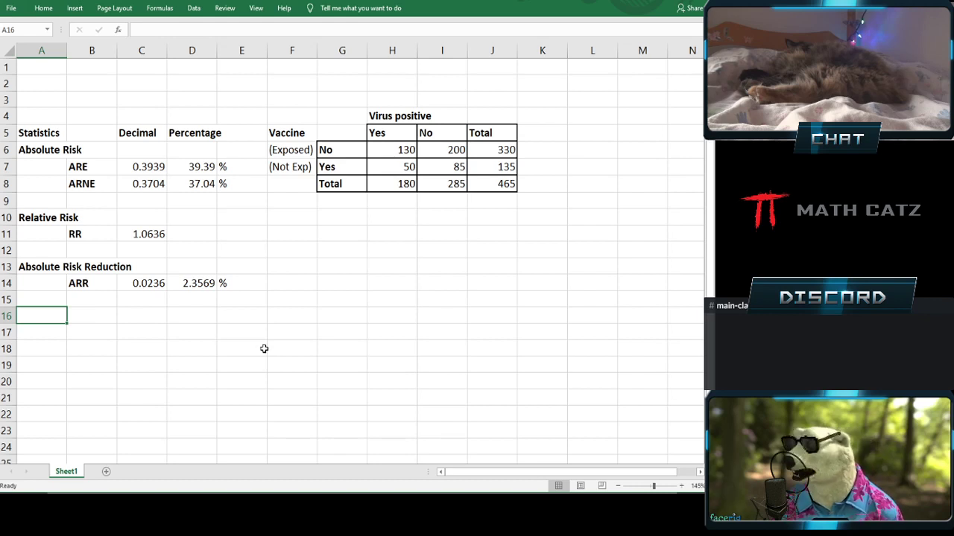
text(Relat)
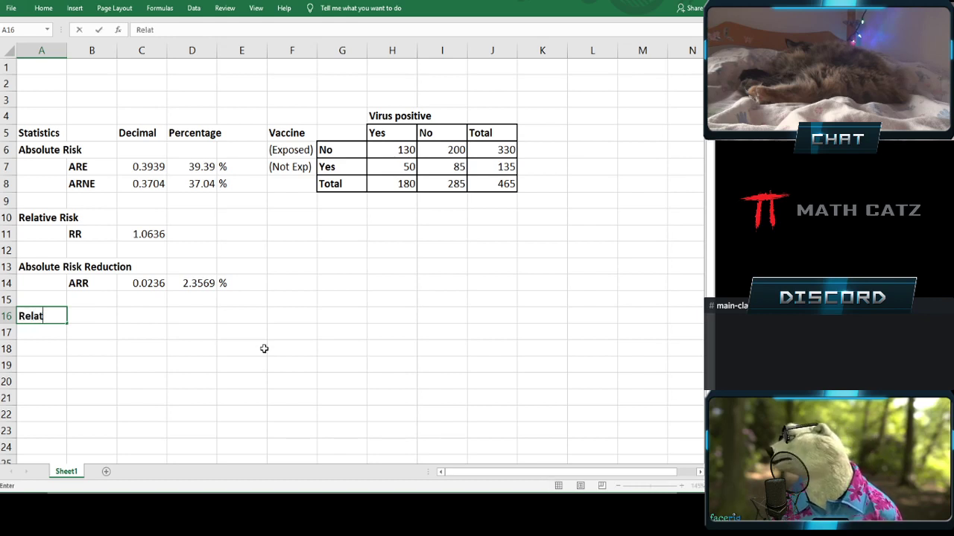
text(ive Risk Re)
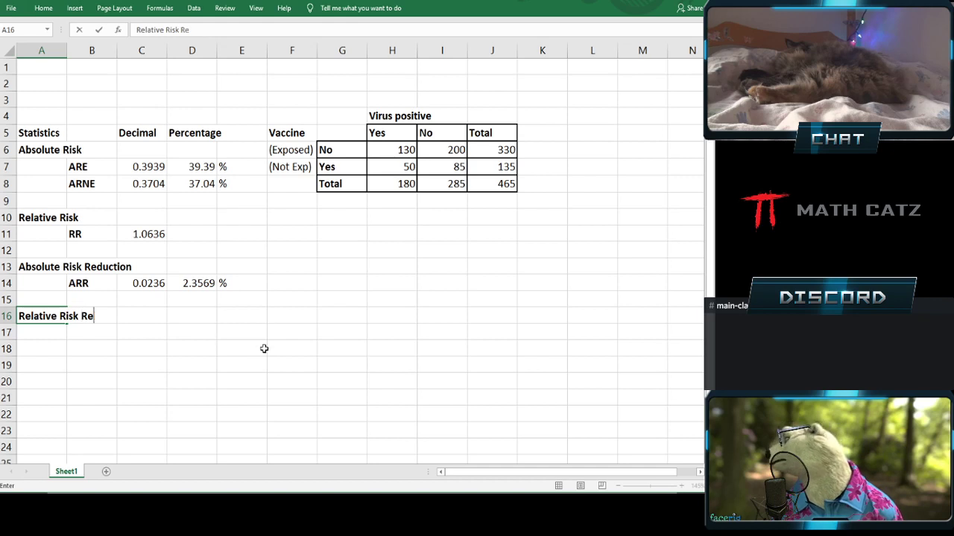
text(duction)
key(Return)
key(Tab)
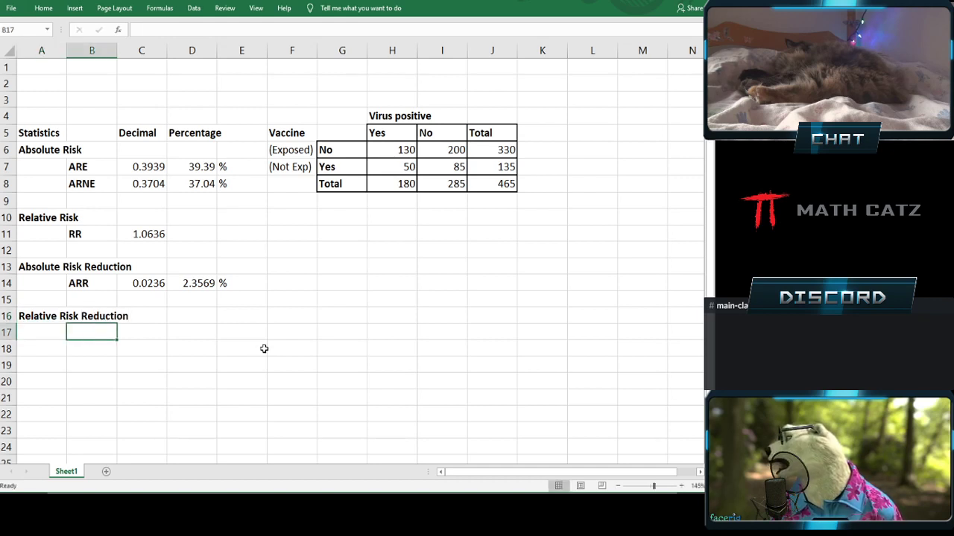
text(RRR)
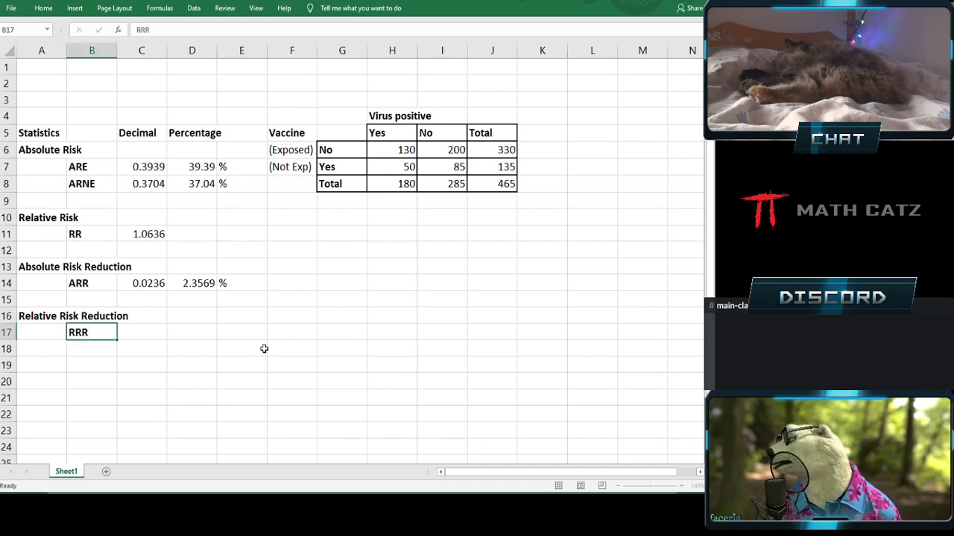
key(Tab)
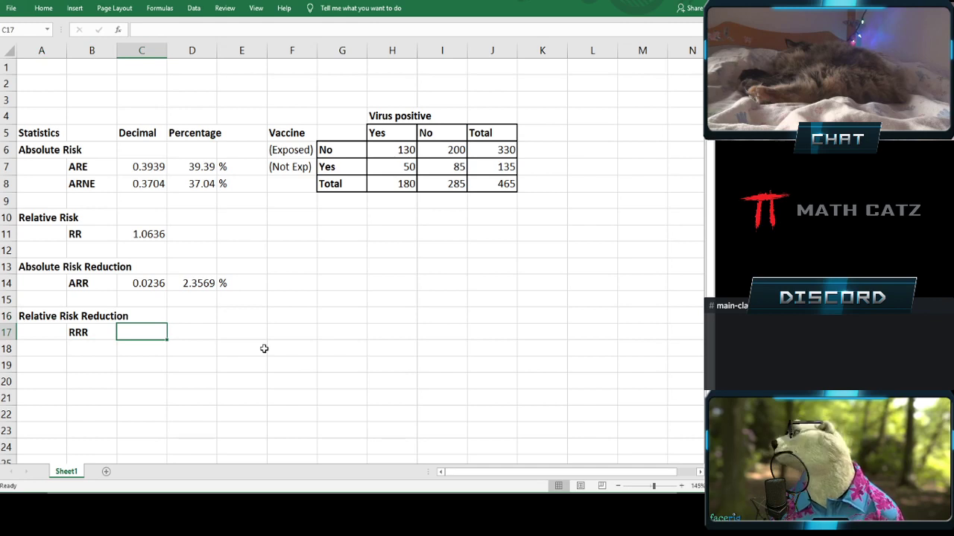
Calculate the relative risk reduction in C17 with the formula =C14/C8, dividing the ARR decimal by the ARNE decimal.
scroll(264, 349, down, 1)
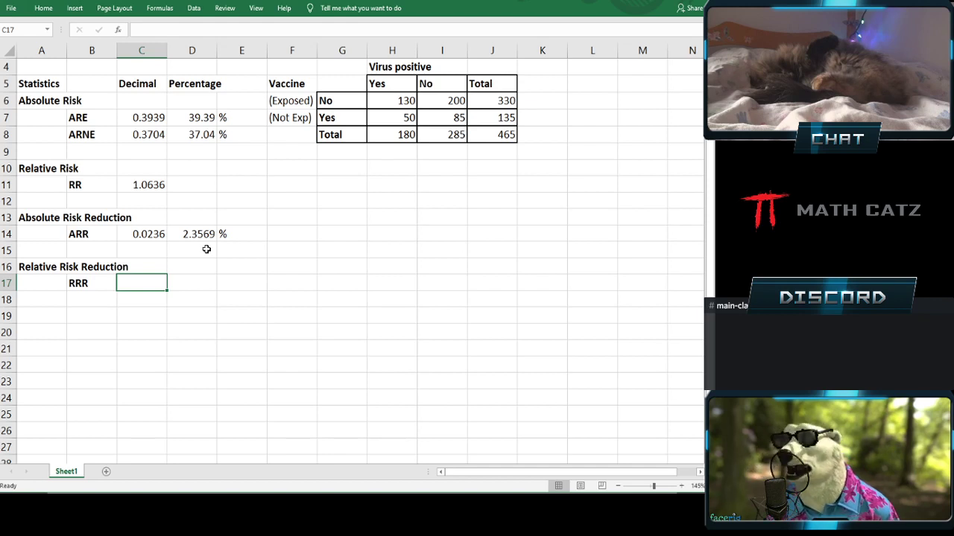
text(=)
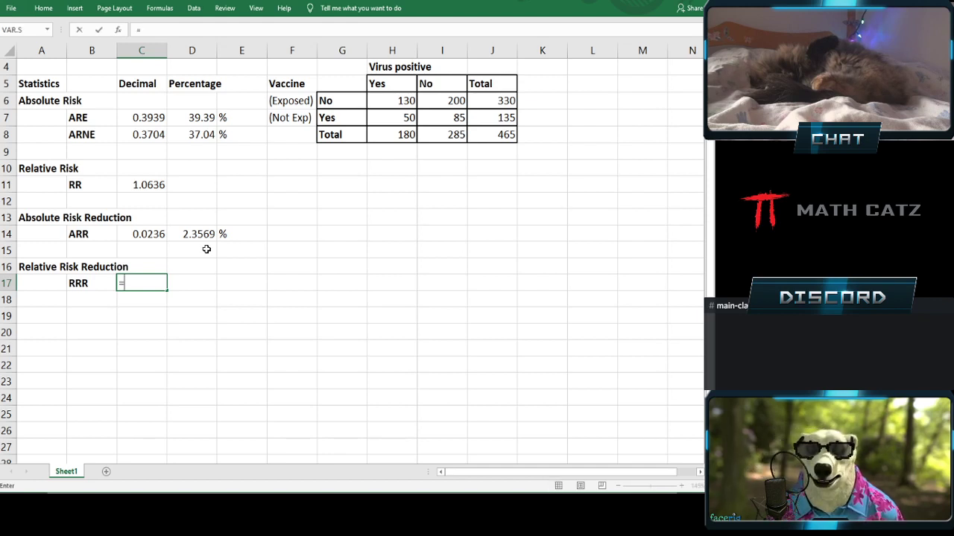
click(123, 233)
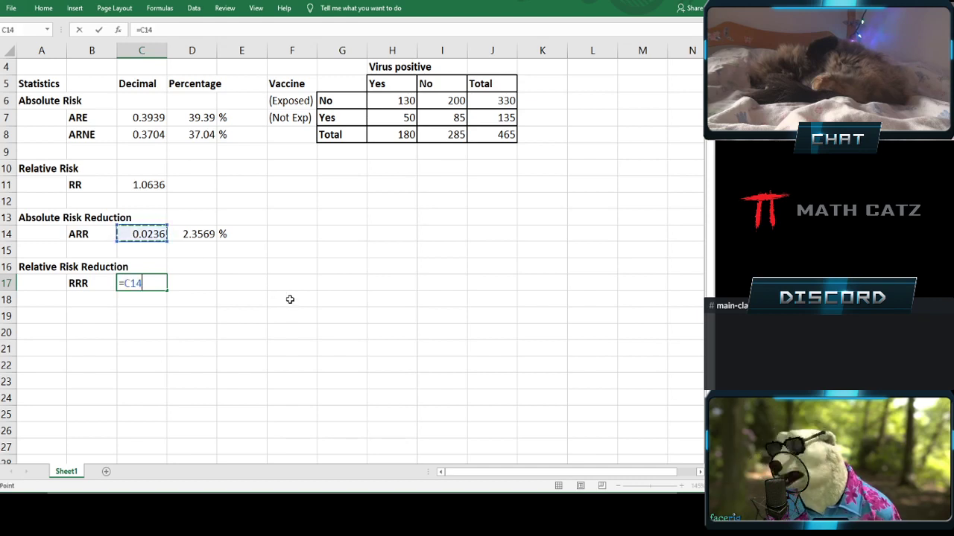
text(/)
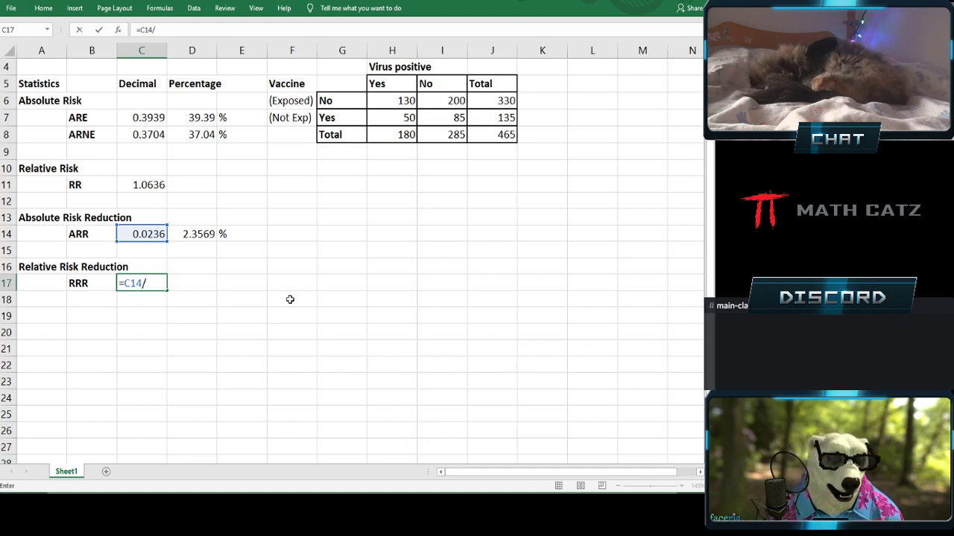
click(124, 134)
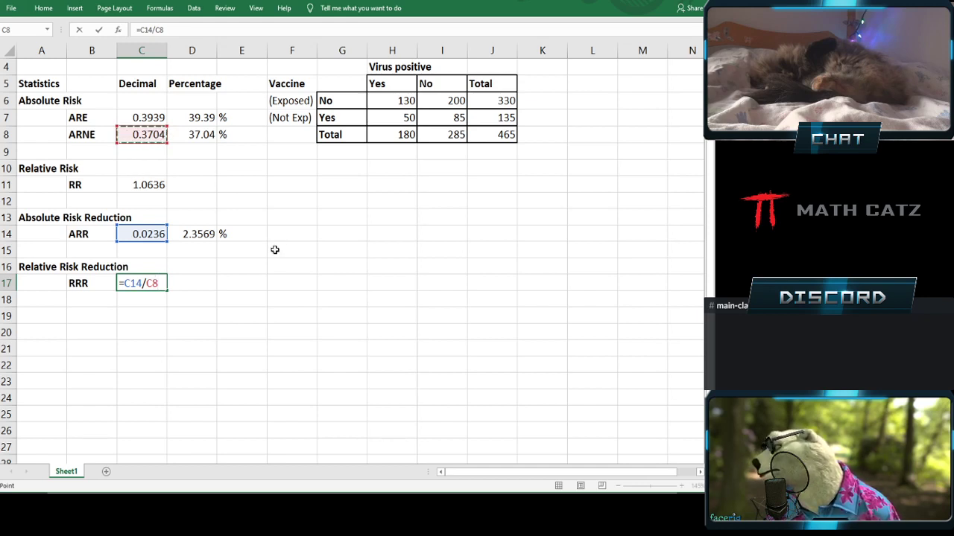
key(Return)
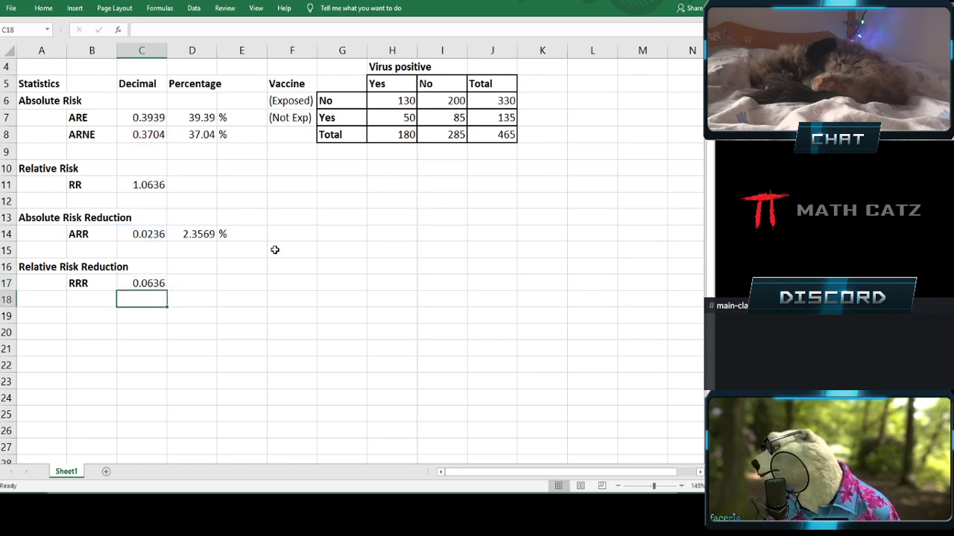
Enter the formula =D14/D8 in D17, dividing the ARR percentage by the ARNE percentage.
click(191, 282)
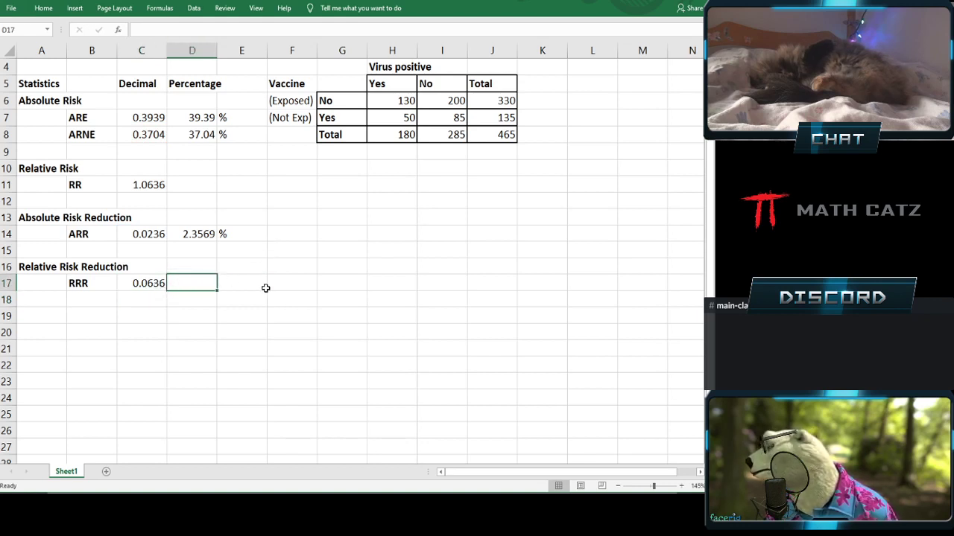
text(=)
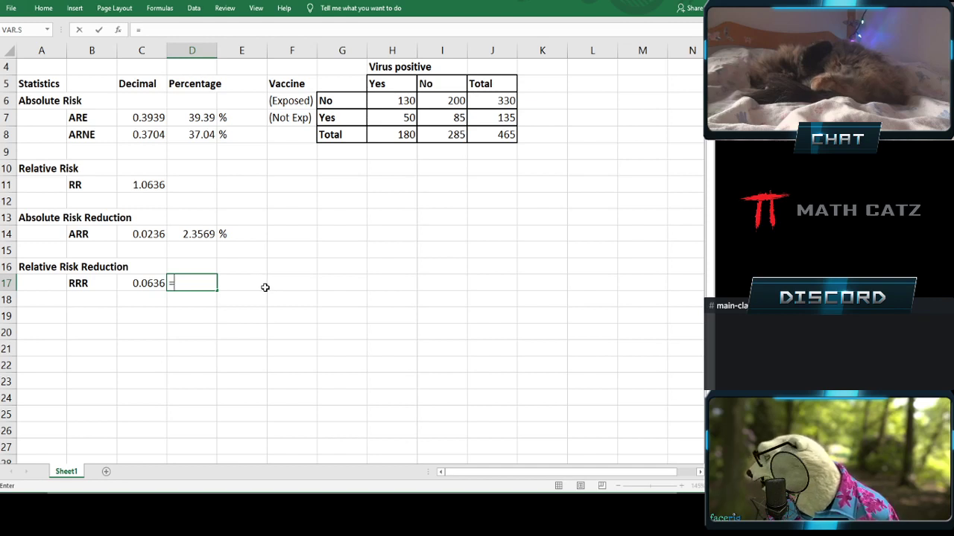
click(175, 233)
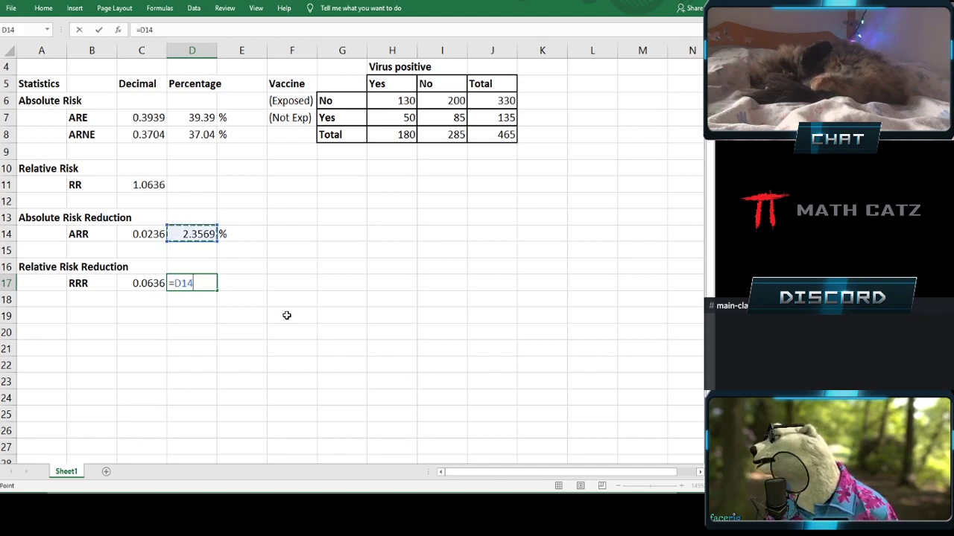
text(/)
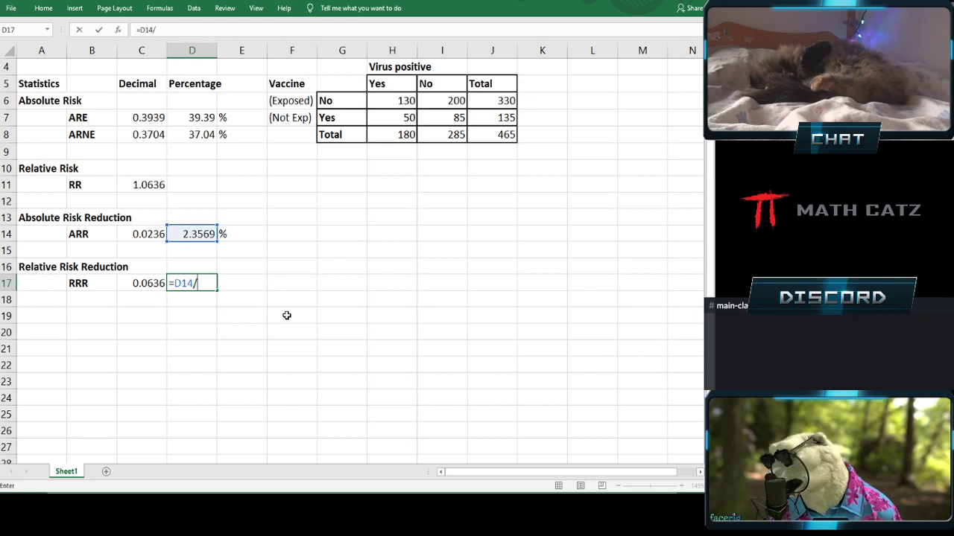
click(180, 134)
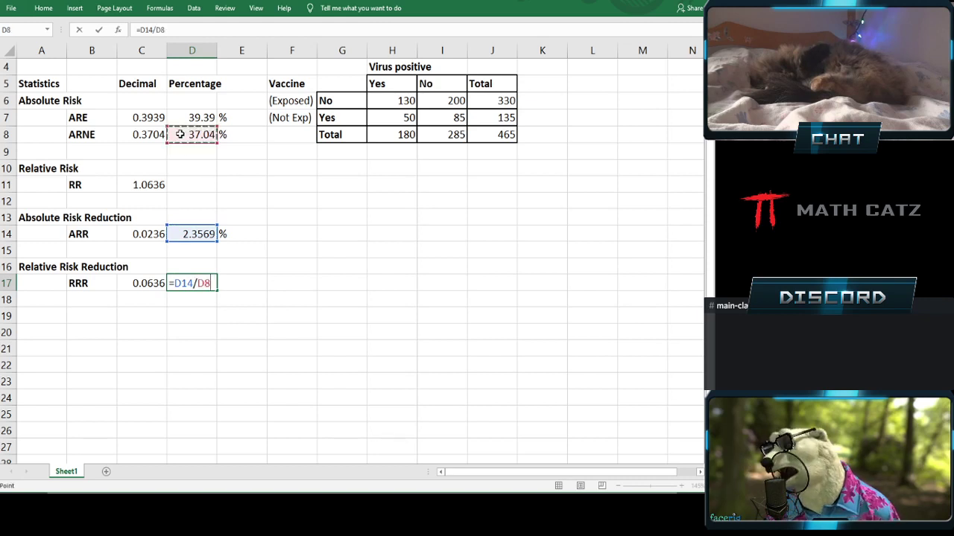
key(Return)
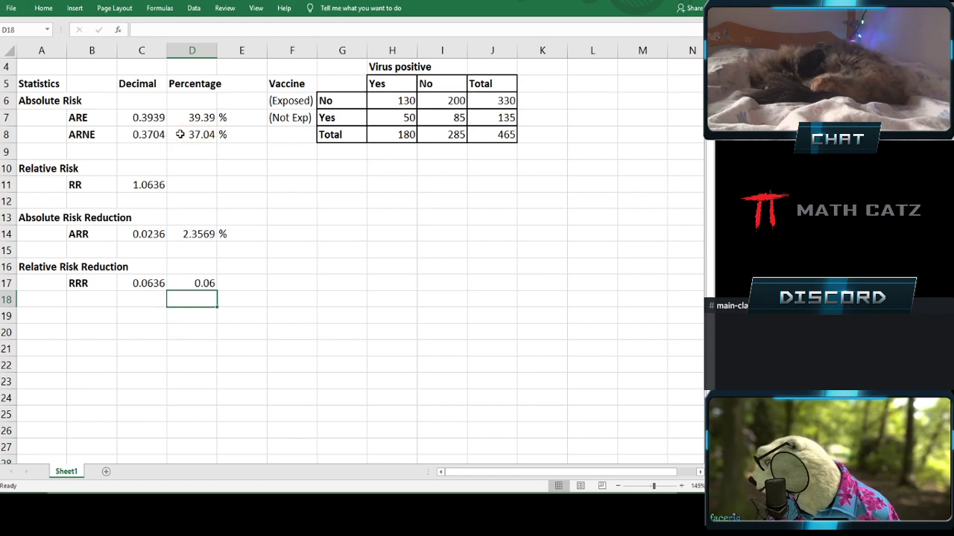
Extend the RRR formula in D17 to =D14/D8*100 and enter a % sign in E17.
click(196, 282)
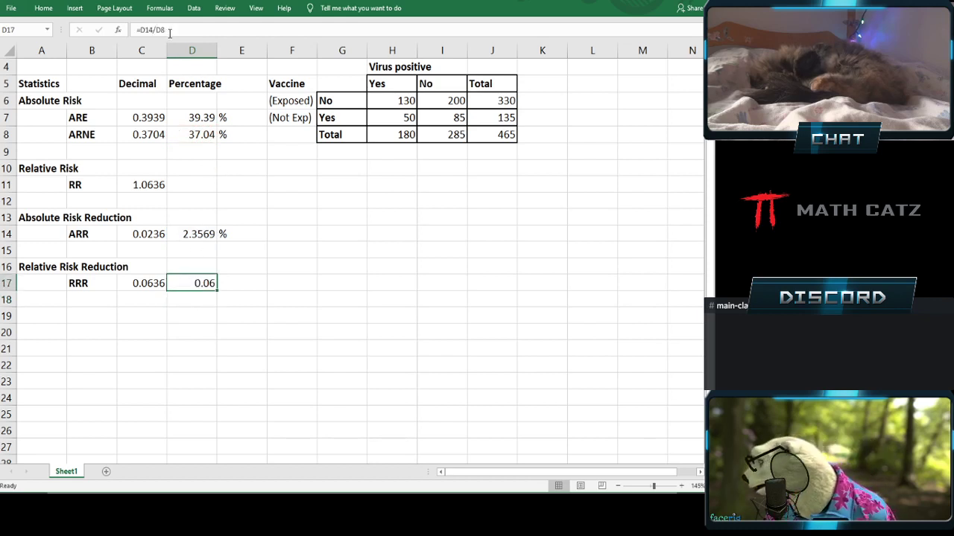
click(198, 26)
text(*100)
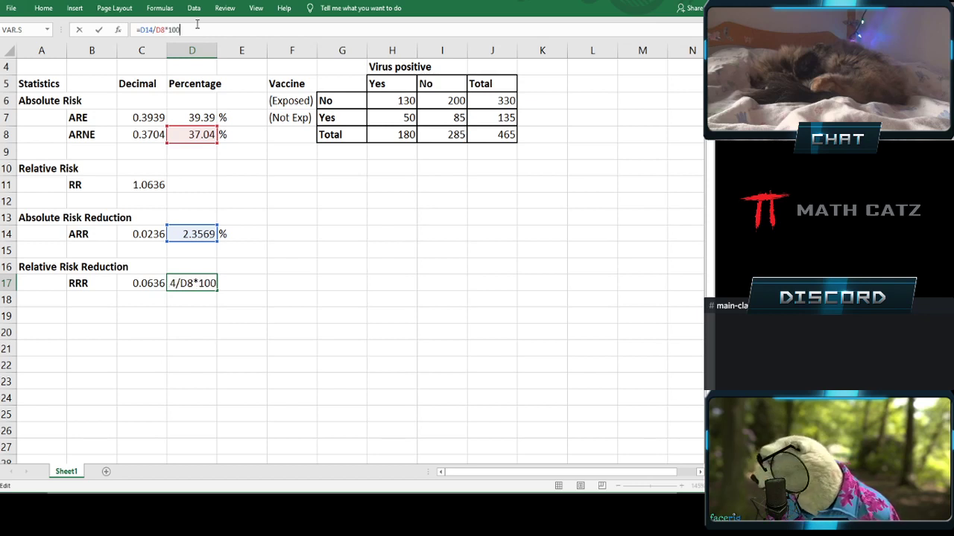
key(Return)
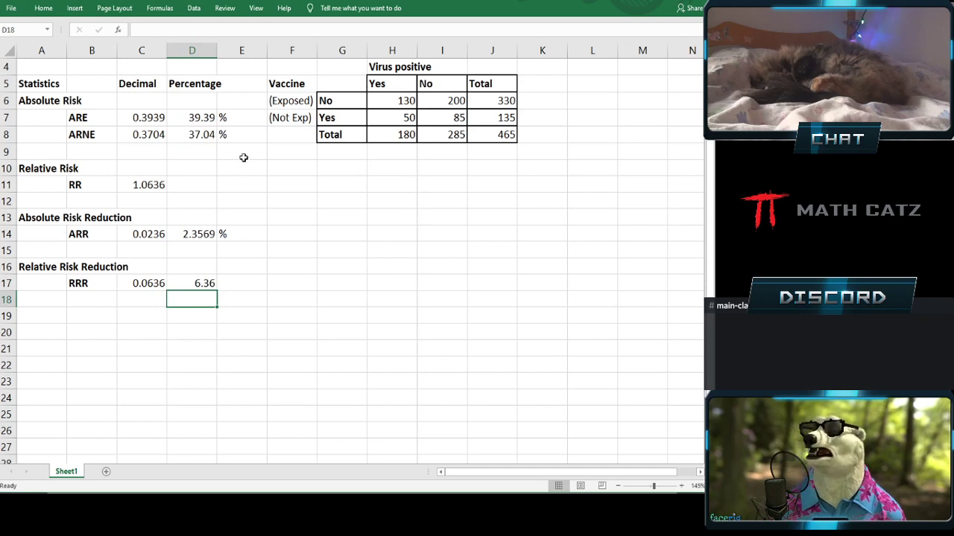
click(234, 288)
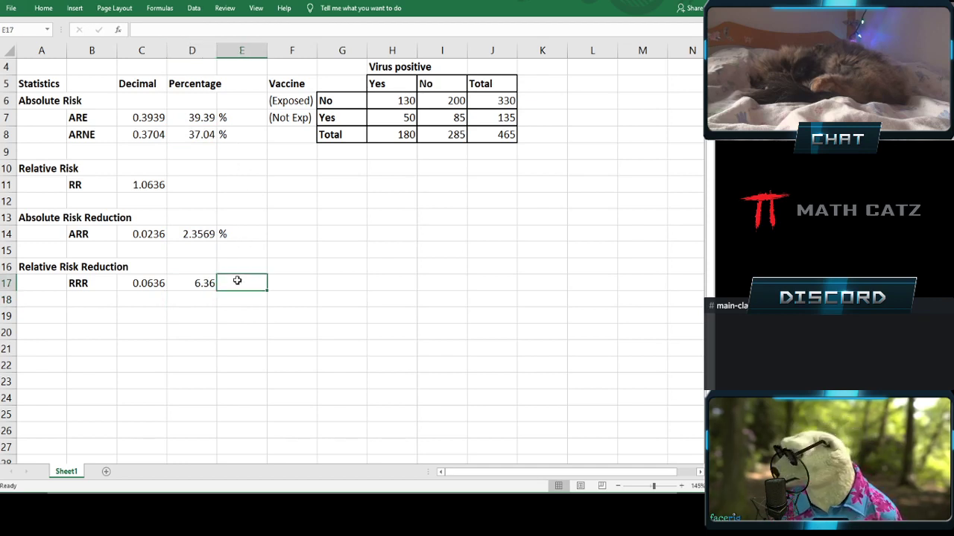
text(%)
click(304, 305)
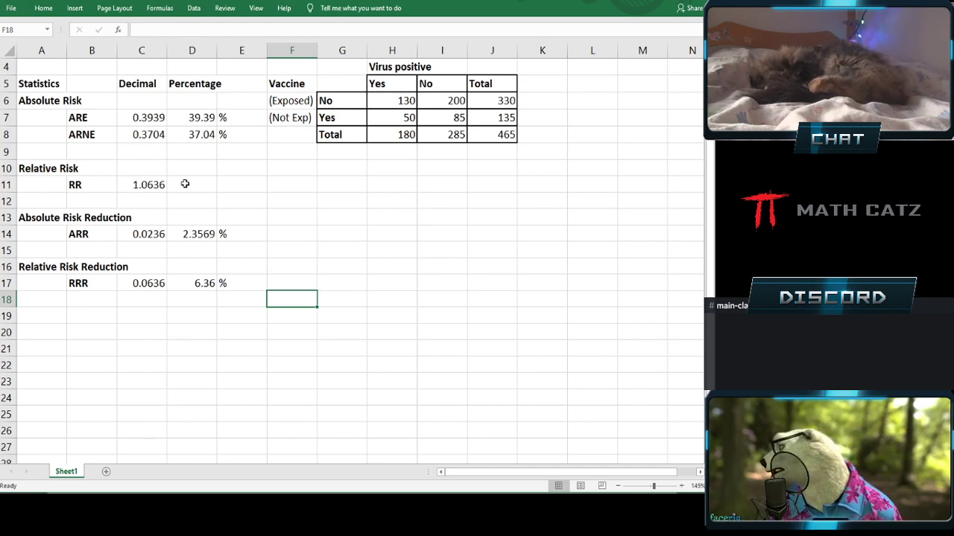
Calculate the relative risk percentage in D11 with the formula =C11*100 and enter a % sign in E11.
click(135, 184)
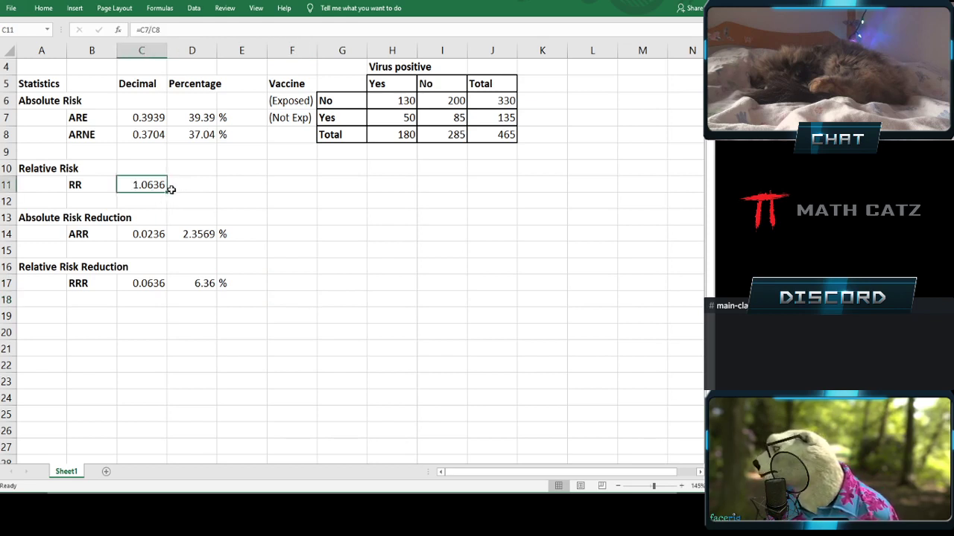
click(186, 184)
text(=)
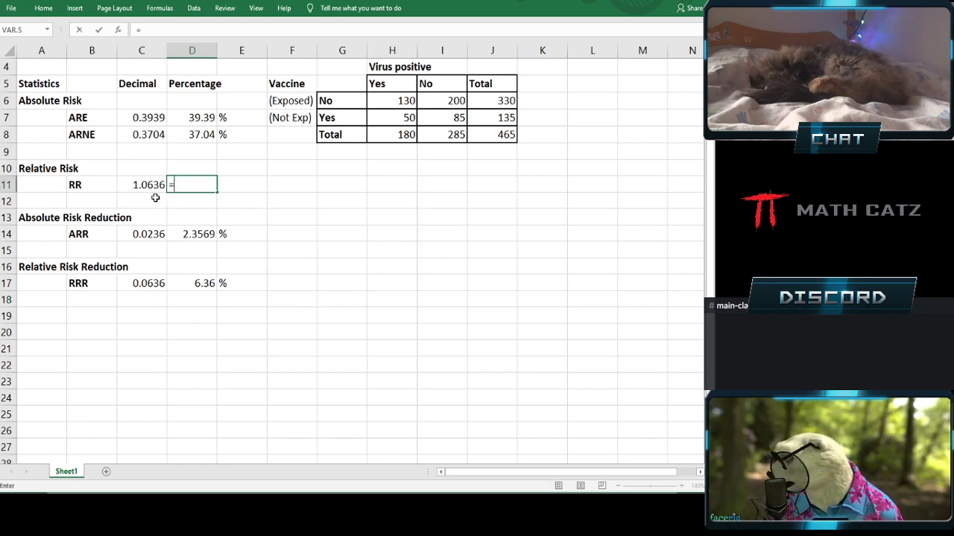
click(138, 186)
text(*1)
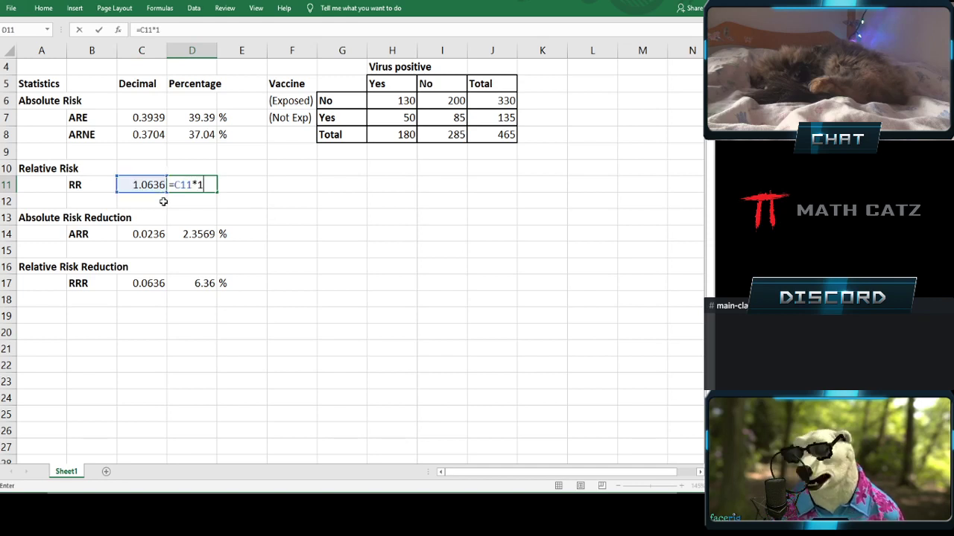
text(00)
key(Return)
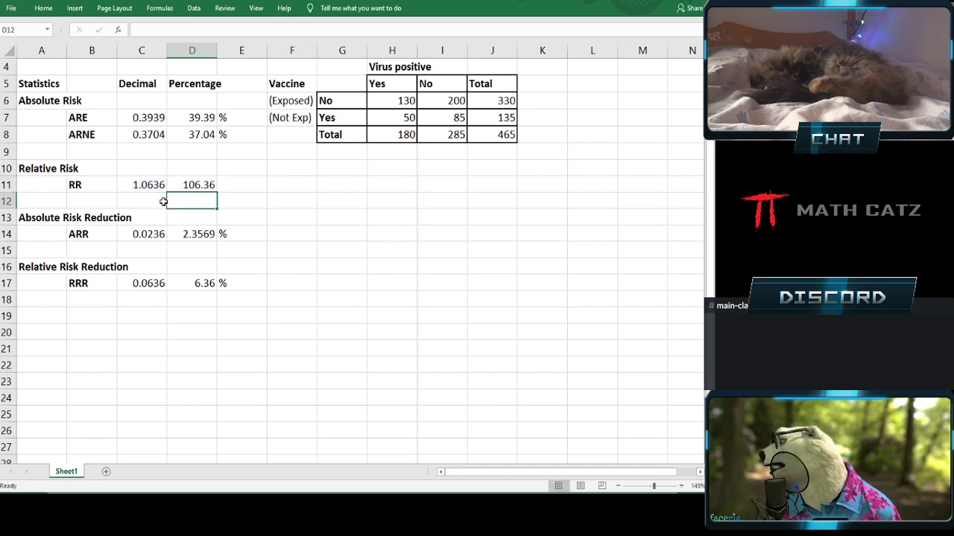
click(222, 182)
text(%)
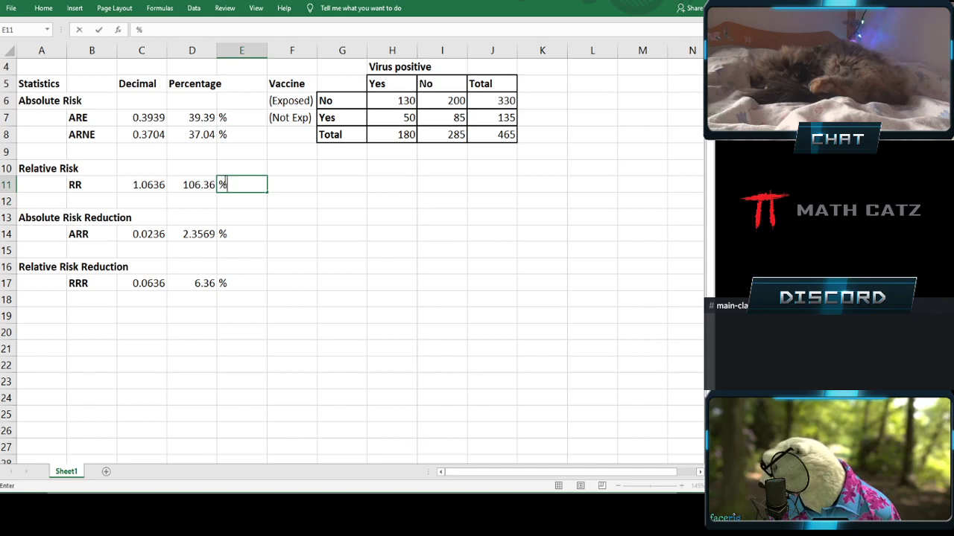
key(Return)
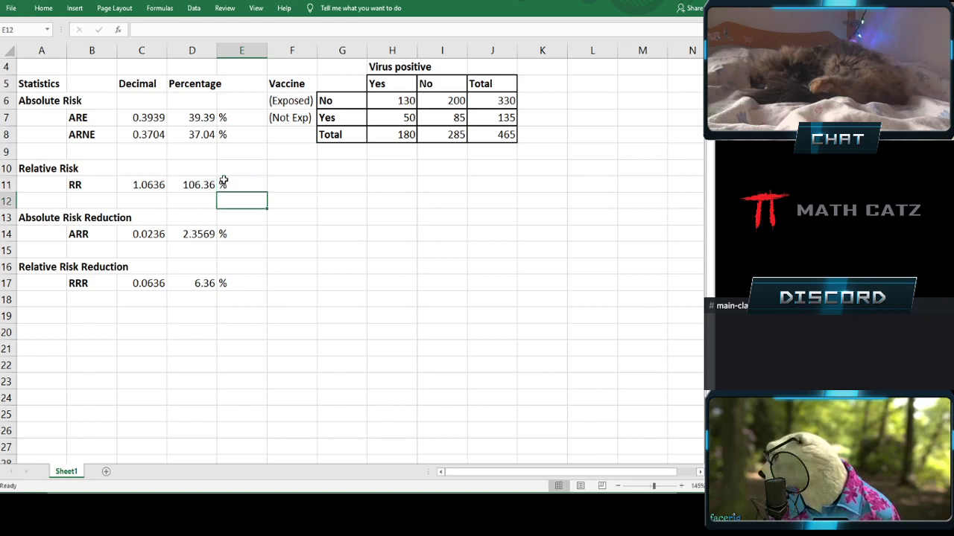
Select the RR and RRR percentages in D11 and D17 together to compare them.
click(207, 184)
ctrl+click(194, 281)
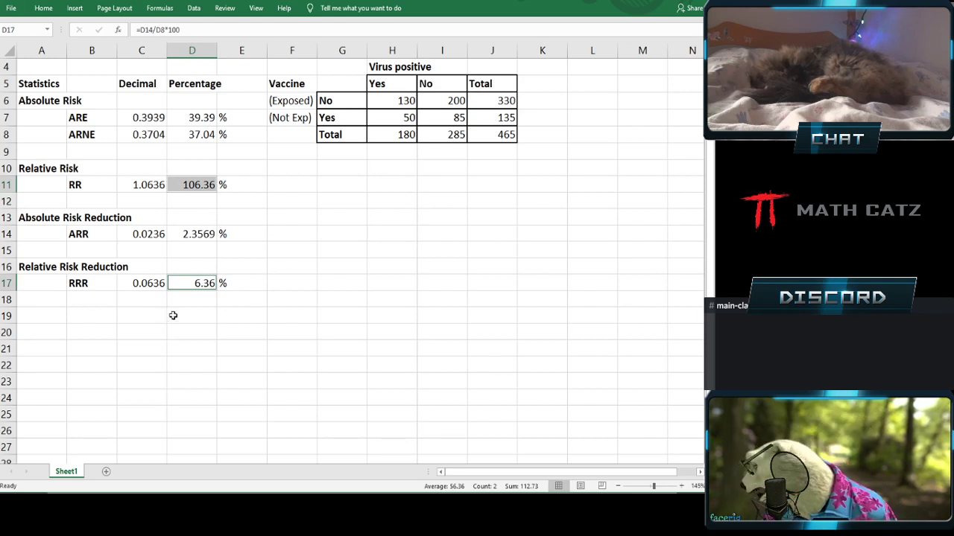
click(246, 314)
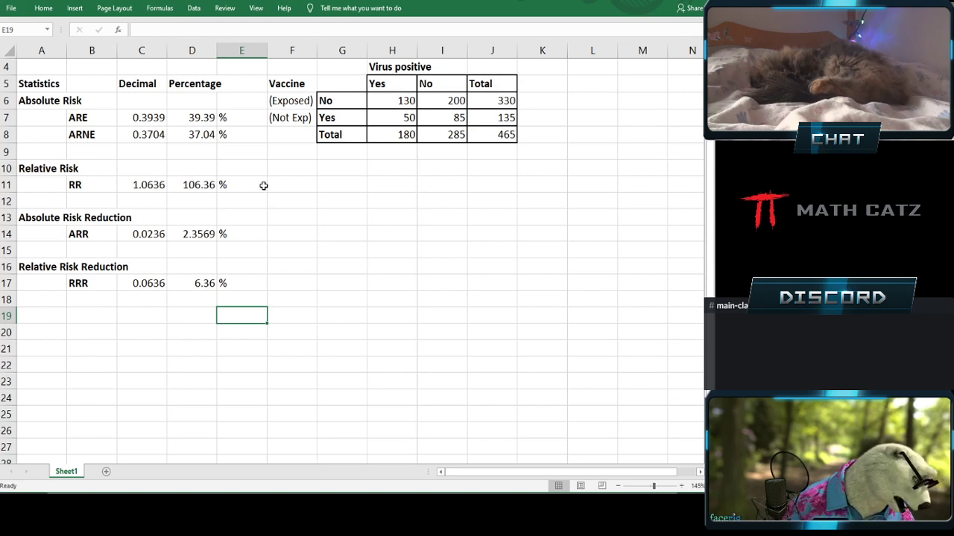
Add the heading Number Needed to Treat in A19 and the row label NNT in B20.
click(54, 316)
text(Num)
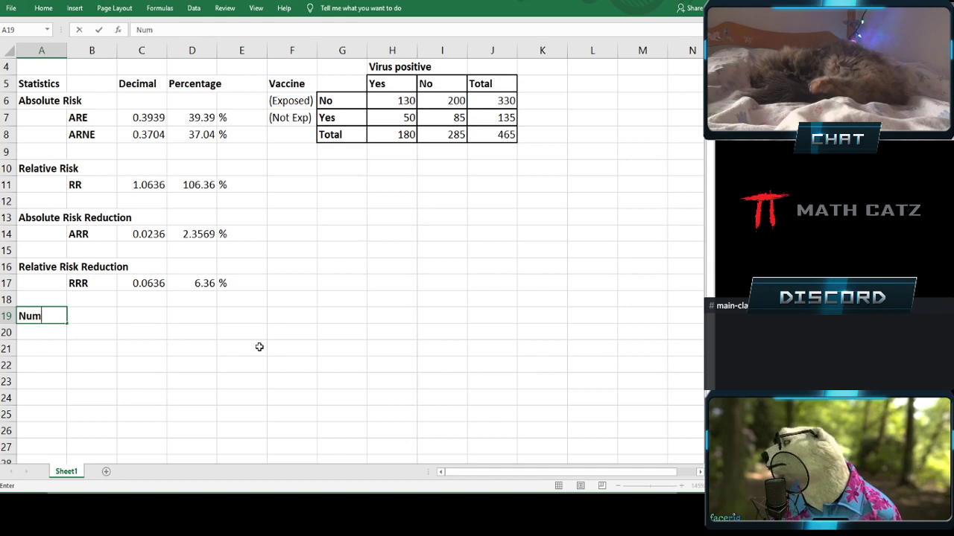
text(ber Nee)
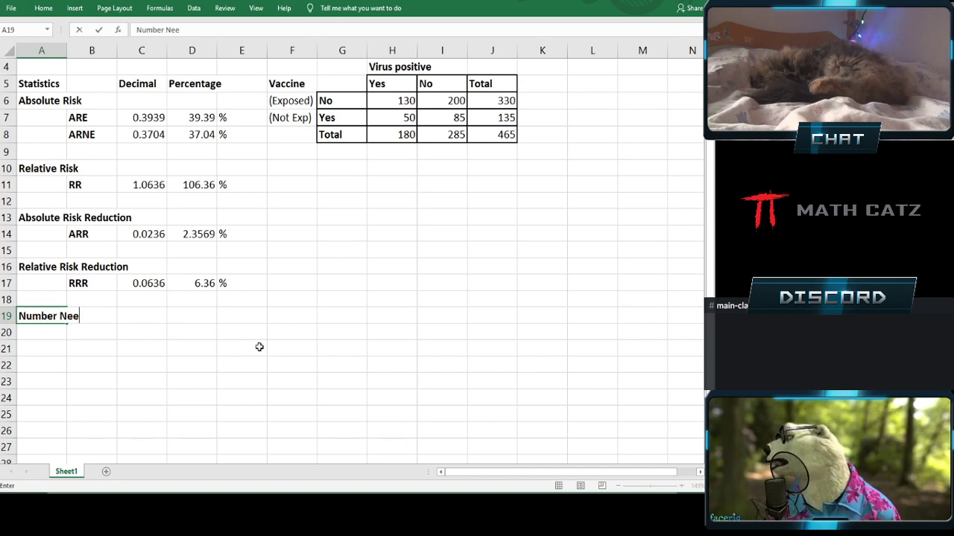
text(ded to Treat)
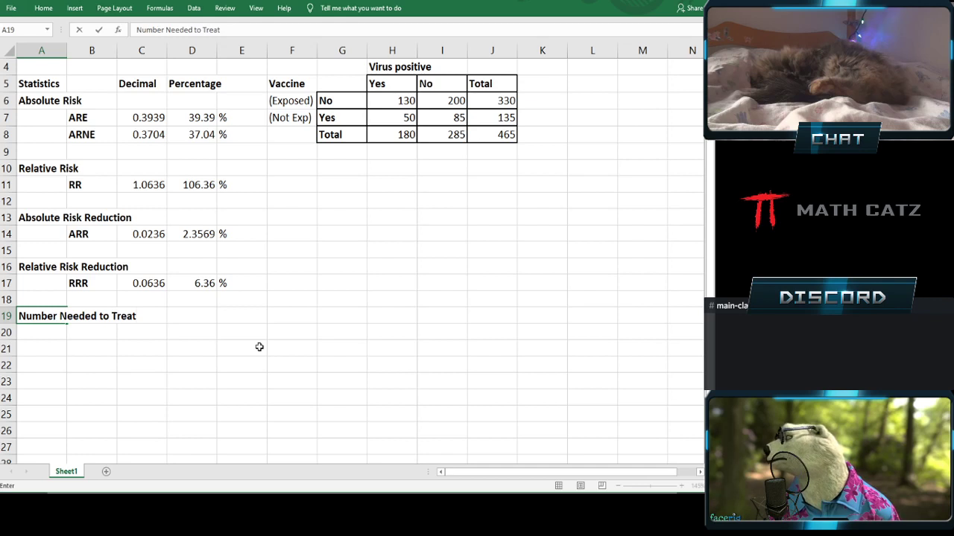
key(Return)
key(Right)
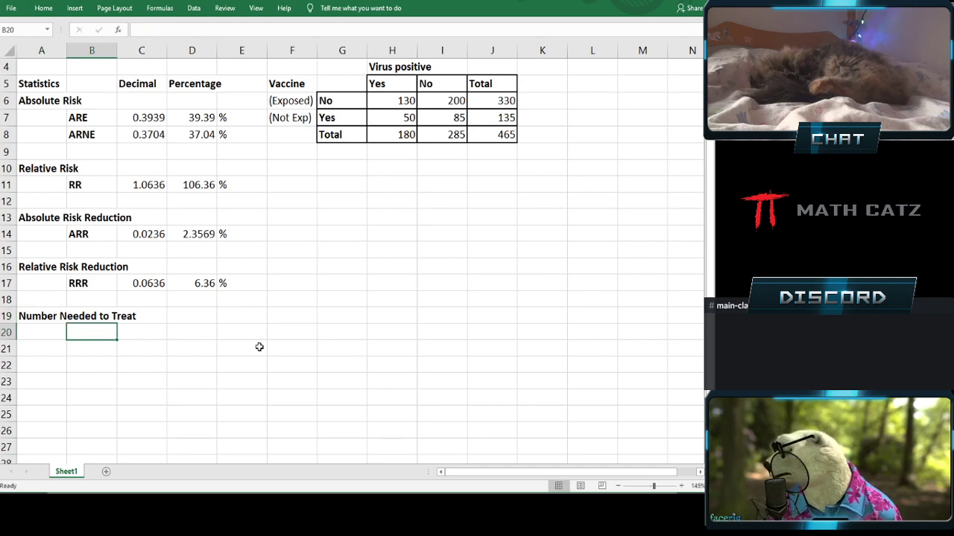
text(NNT)
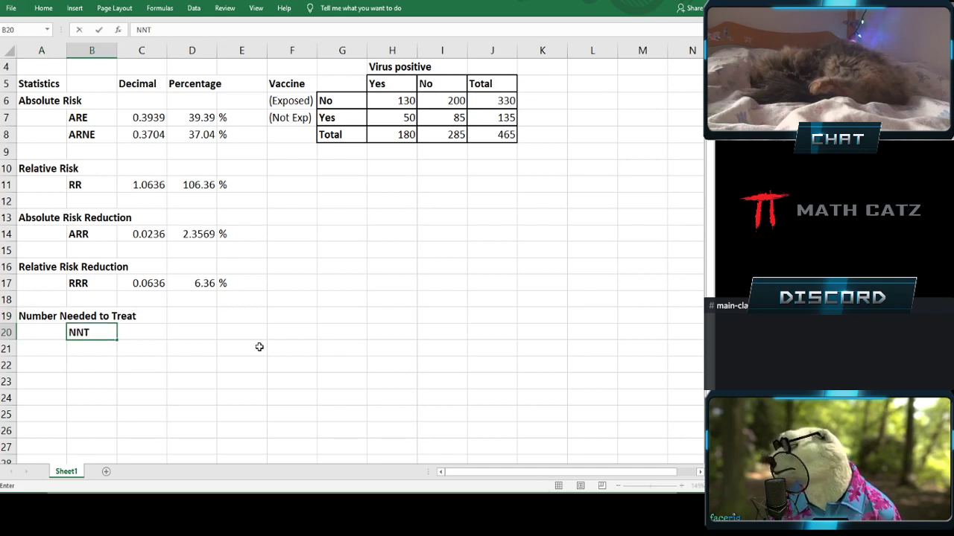
key(Tab)
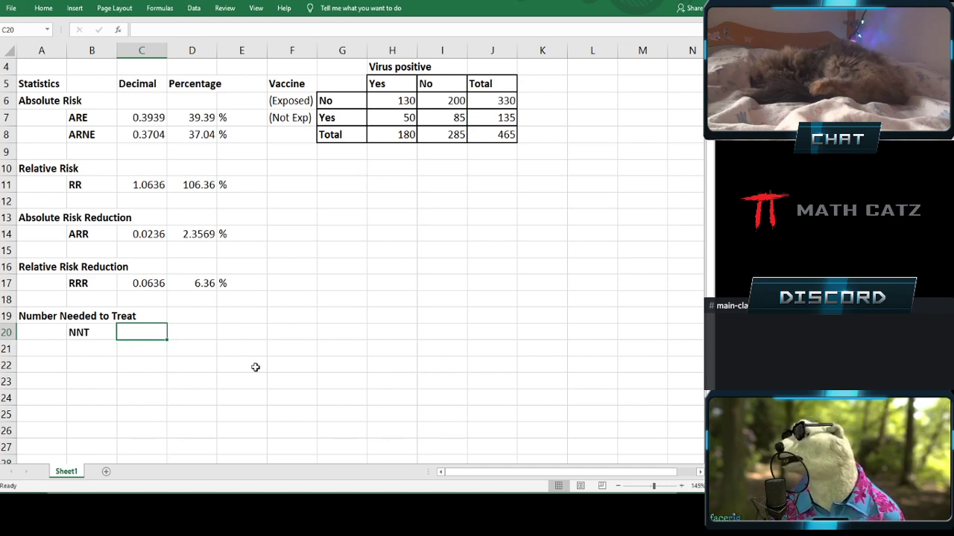
Calculate the number needed to treat in D20 with the formula =100/D17, dividing 100 by the RRR percentage.
text(==)
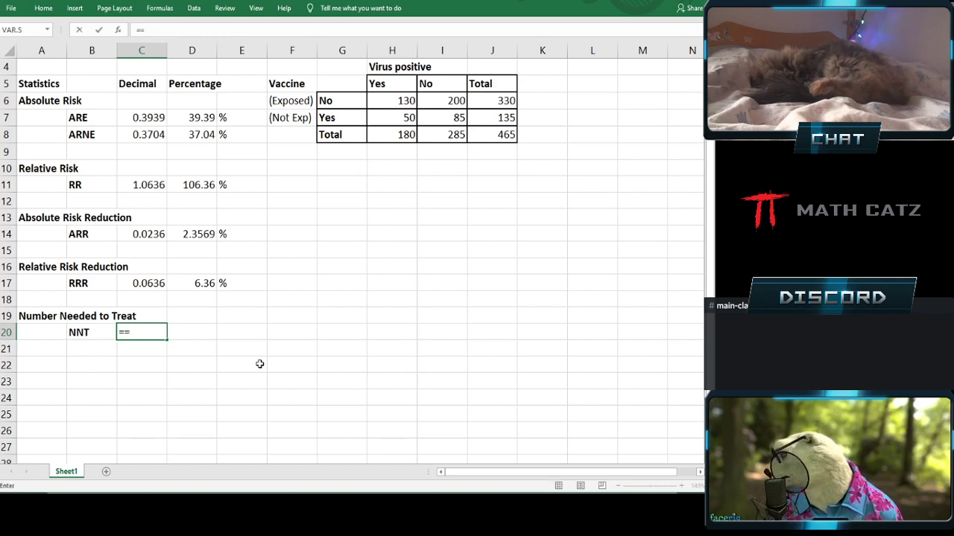
key(Escape)
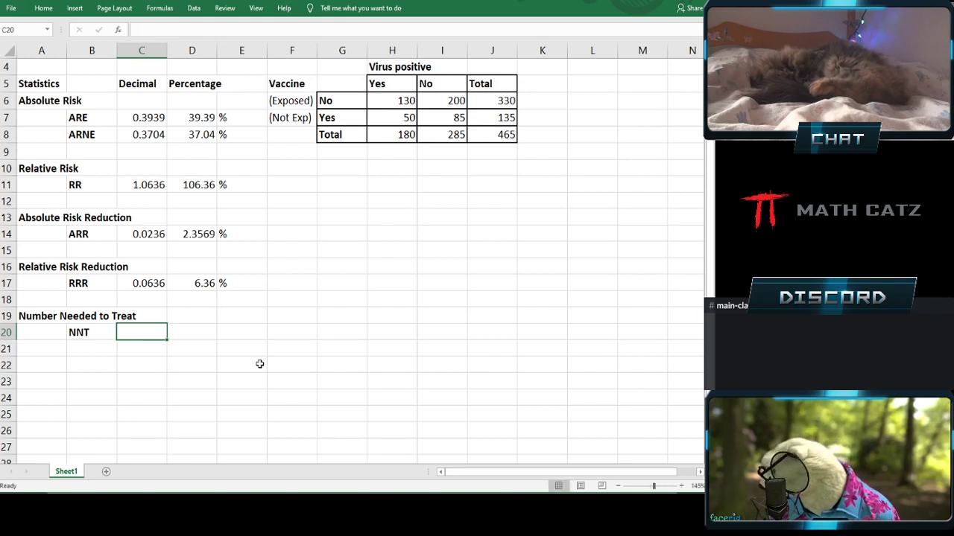
key(Right)
text(==)
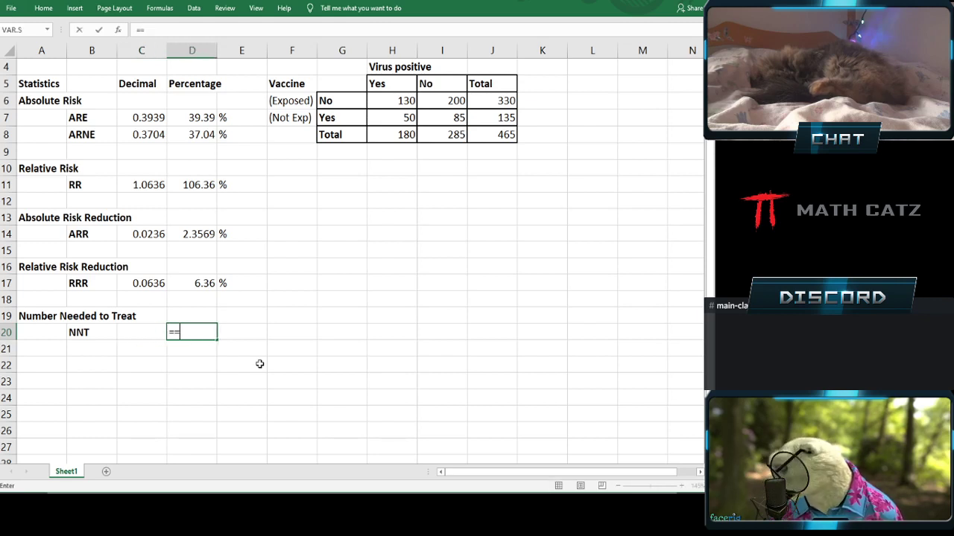
text(100/)
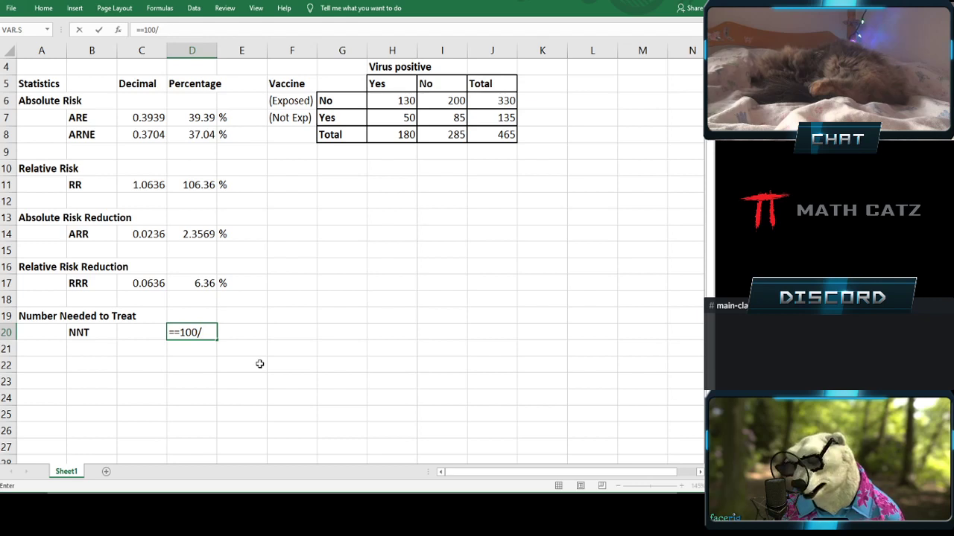
click(184, 283)
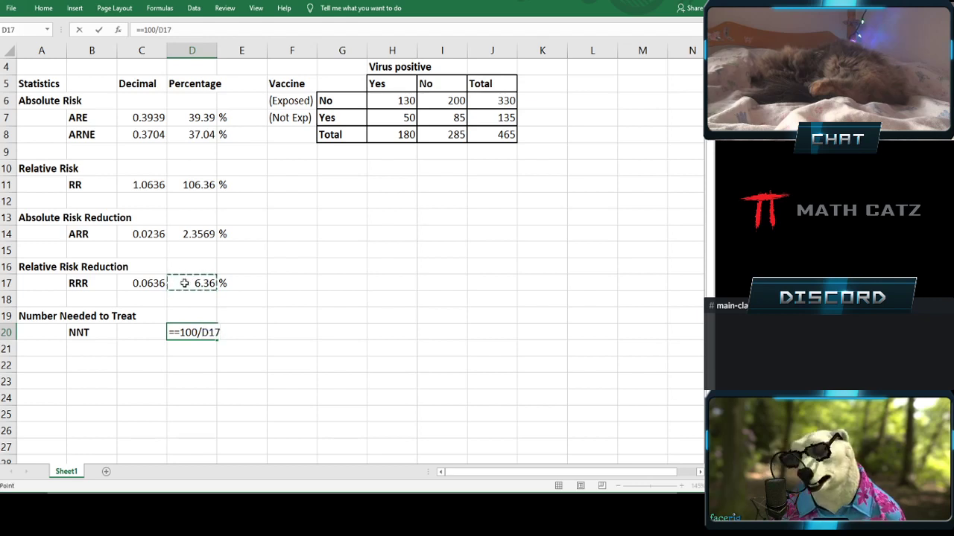
key(Return)
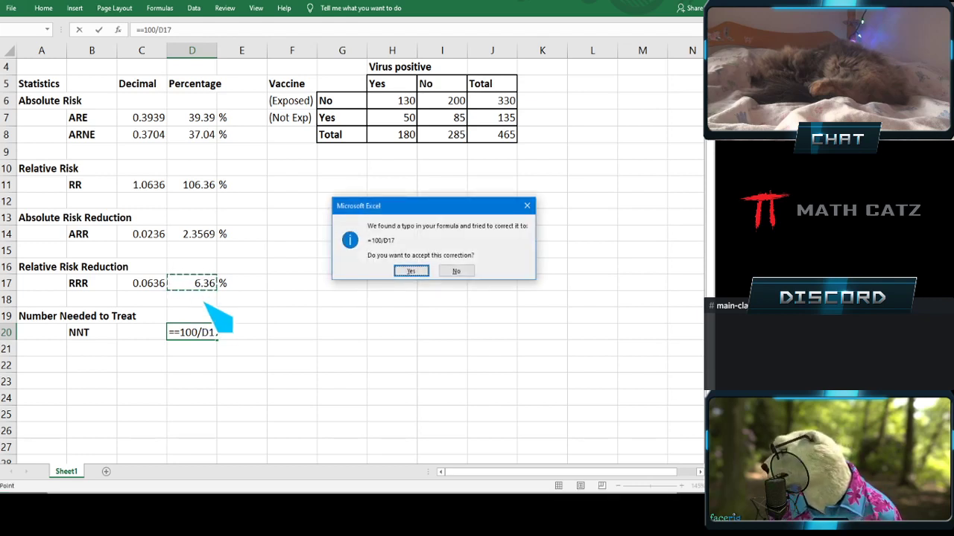
click(411, 272)
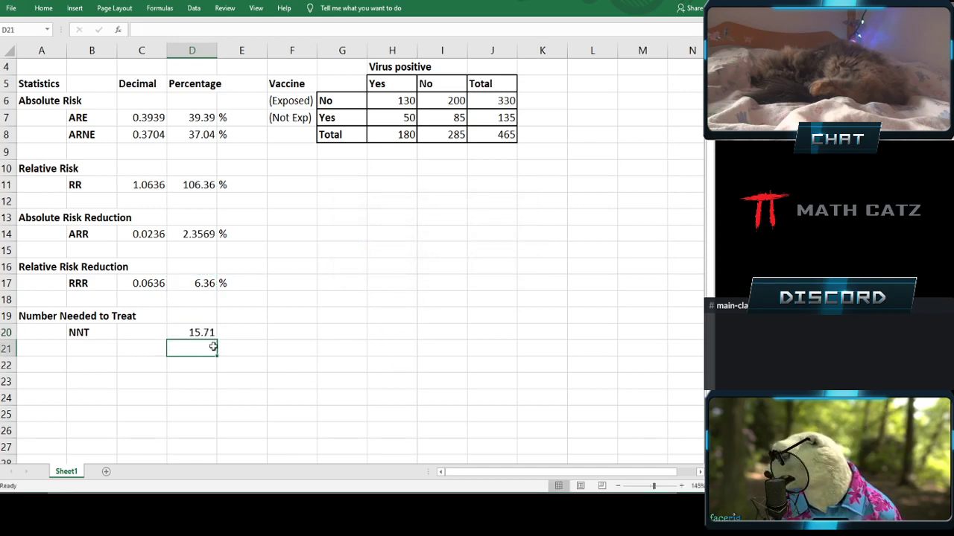
Enter the unit people in E20 beside the NNT value.
click(240, 332)
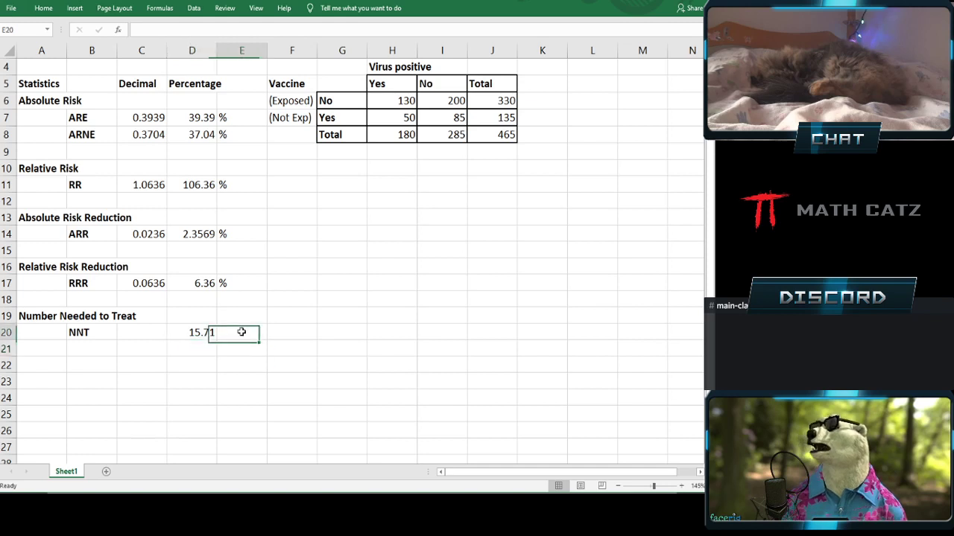
text(people)
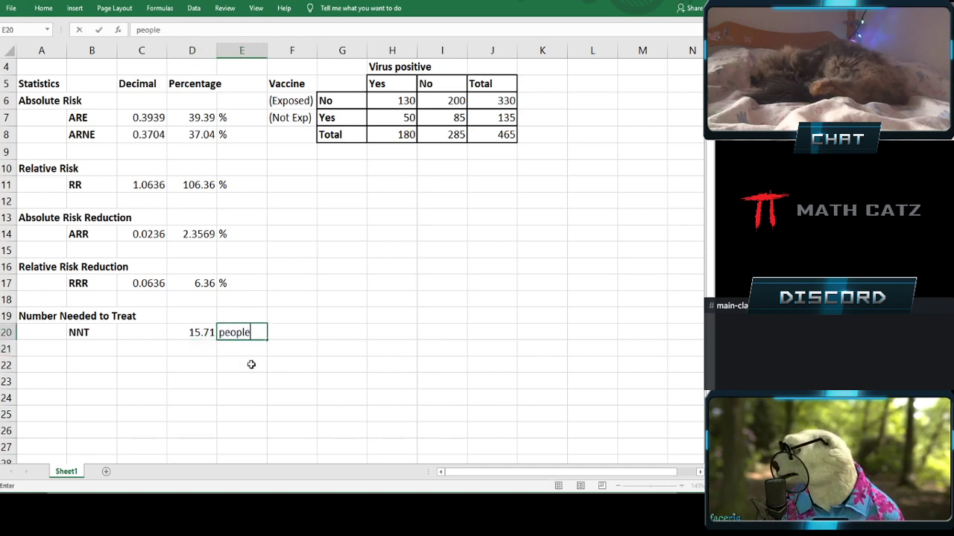
key(Return)
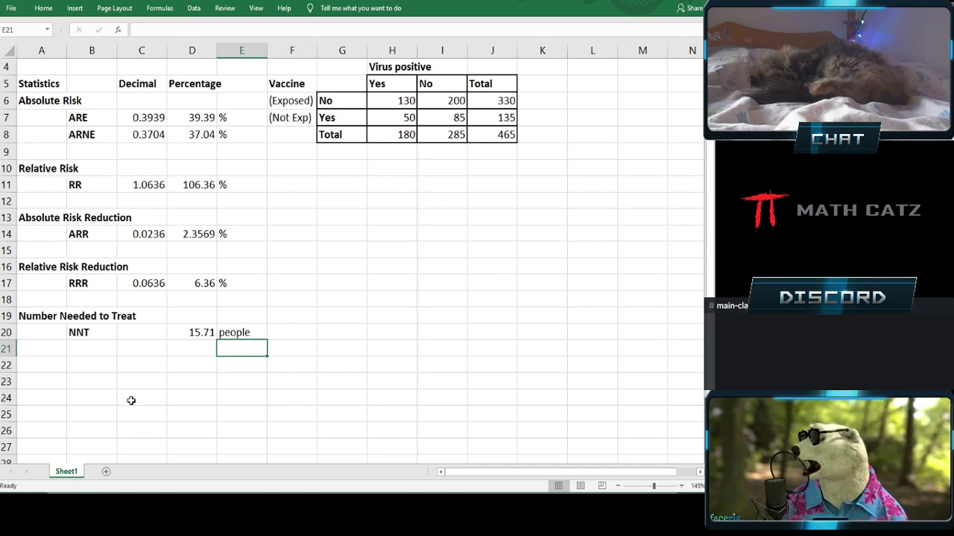
Add the heading Odds Ratio in A22 and the row label OddsE in B23.
click(52, 369)
text(Odds Ratio)
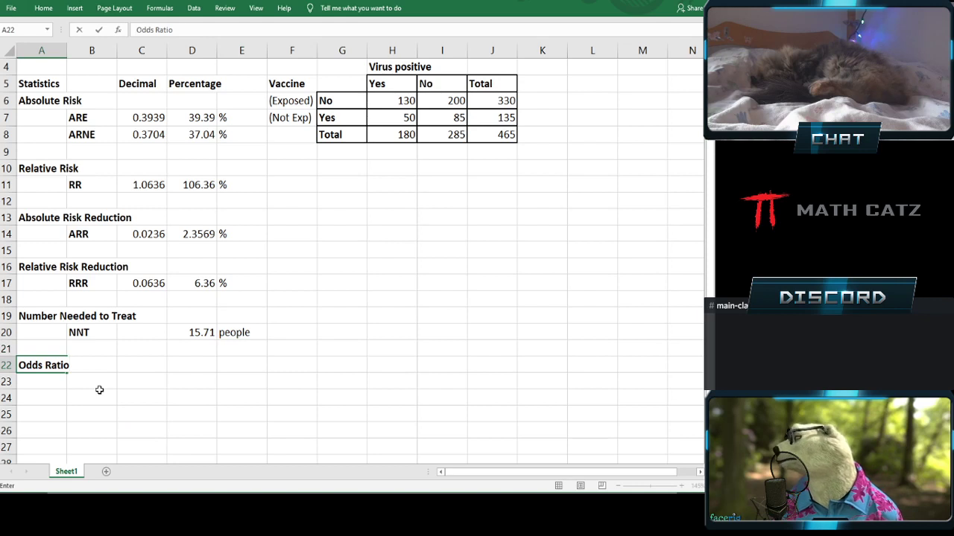
click(99, 387)
text(Odss)
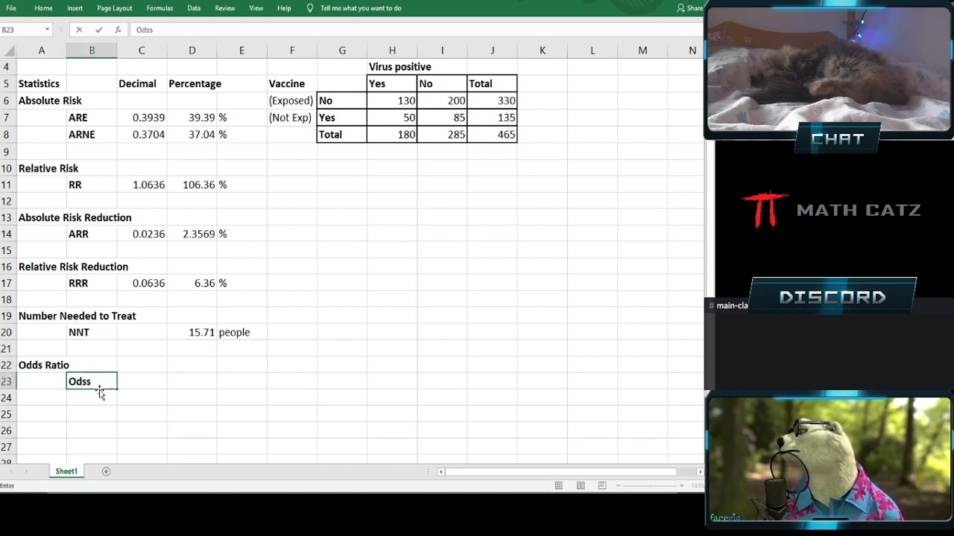
key(BackSpace)
key(BackSpace)
text(ds)
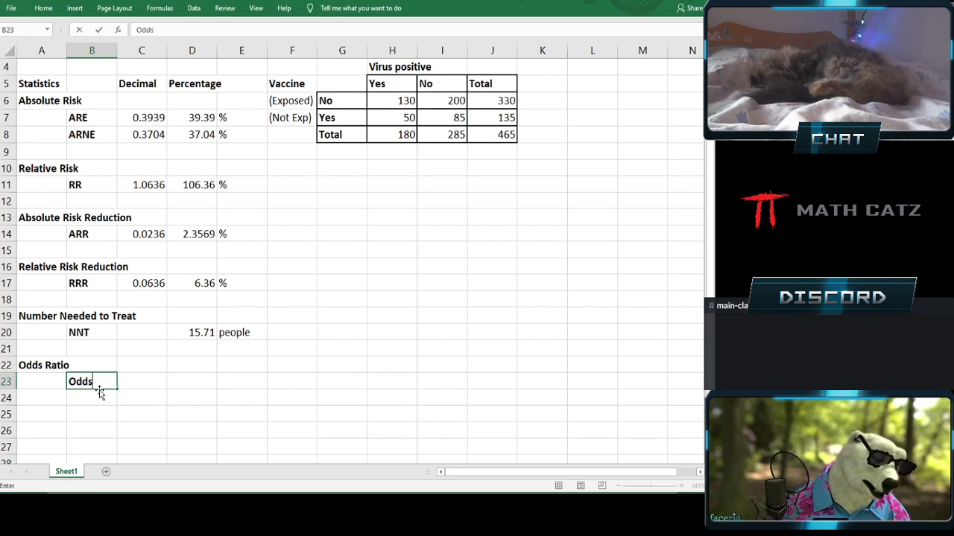
text(E)
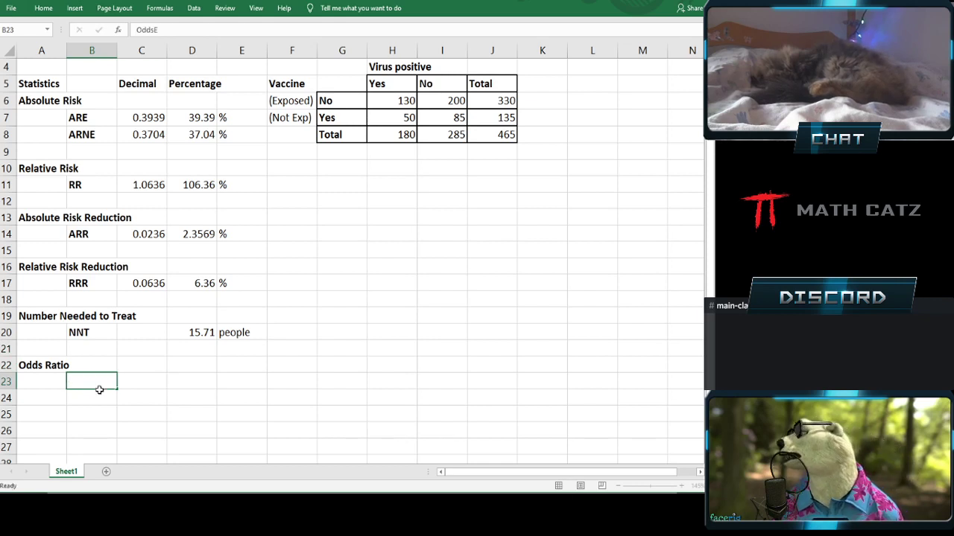
key(Tab)
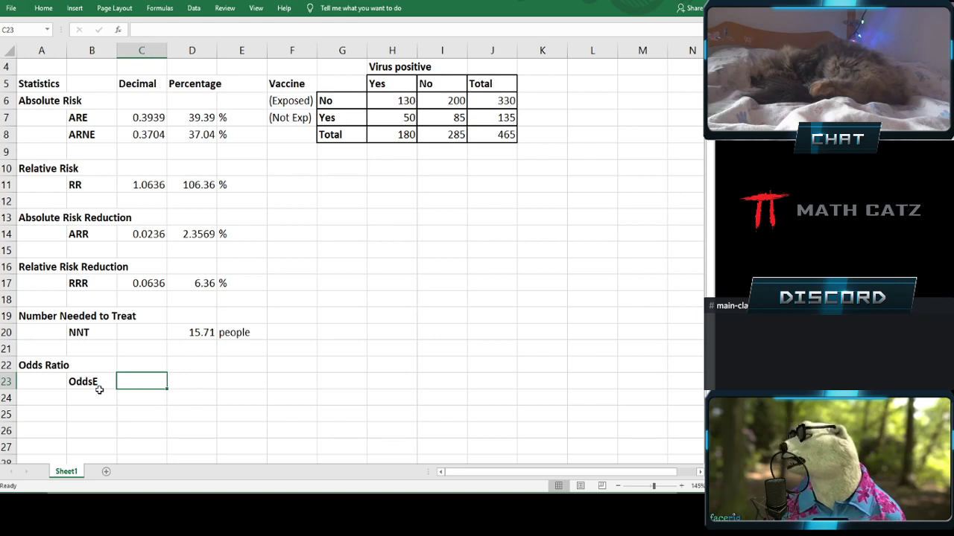
Enter the odds for the exposed group as 130:200 in D23, leaving the decimal cell C23 empty.
text(=)
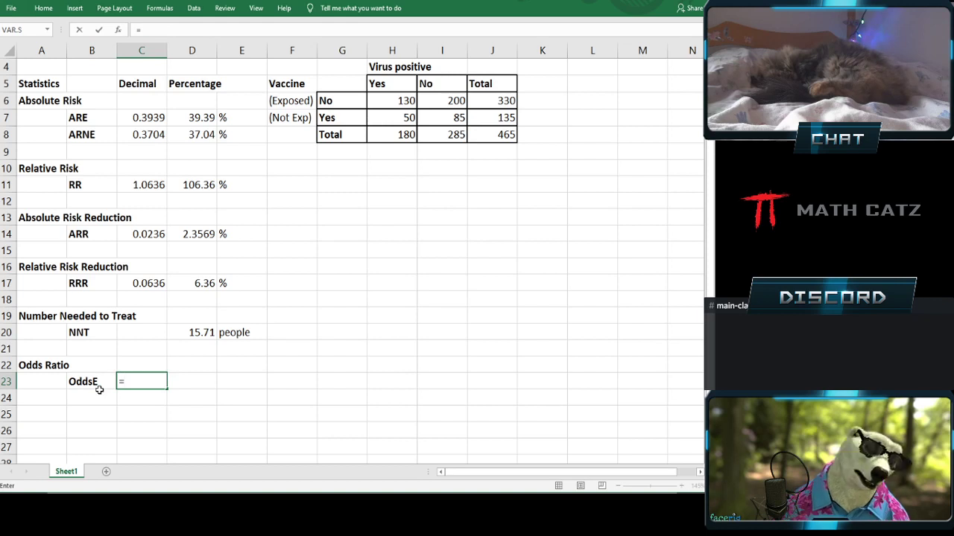
key(BackSpace)
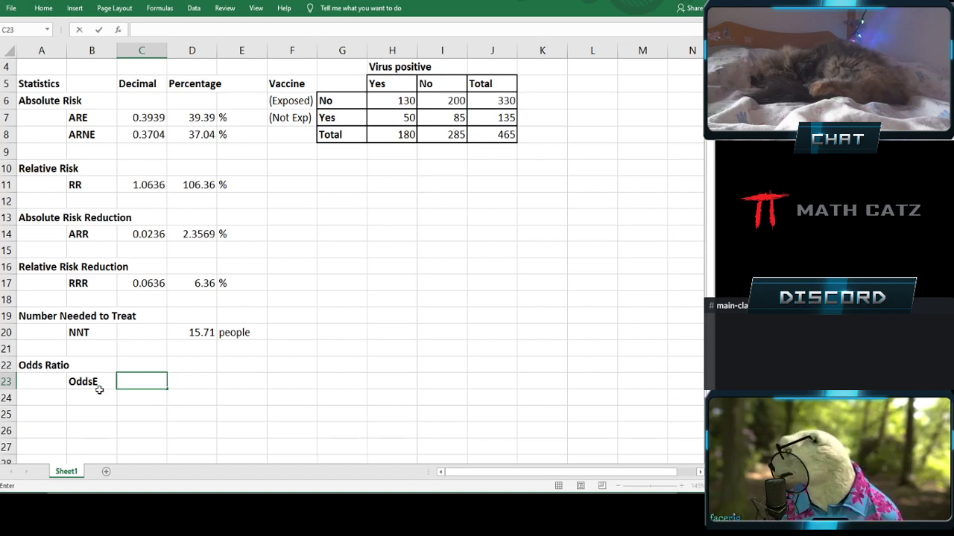
key(Tab)
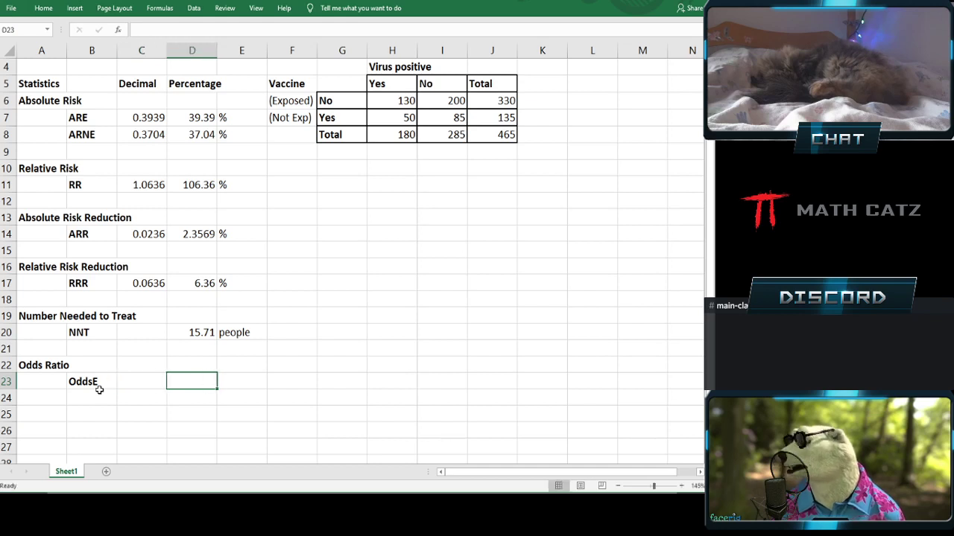
text(130:)
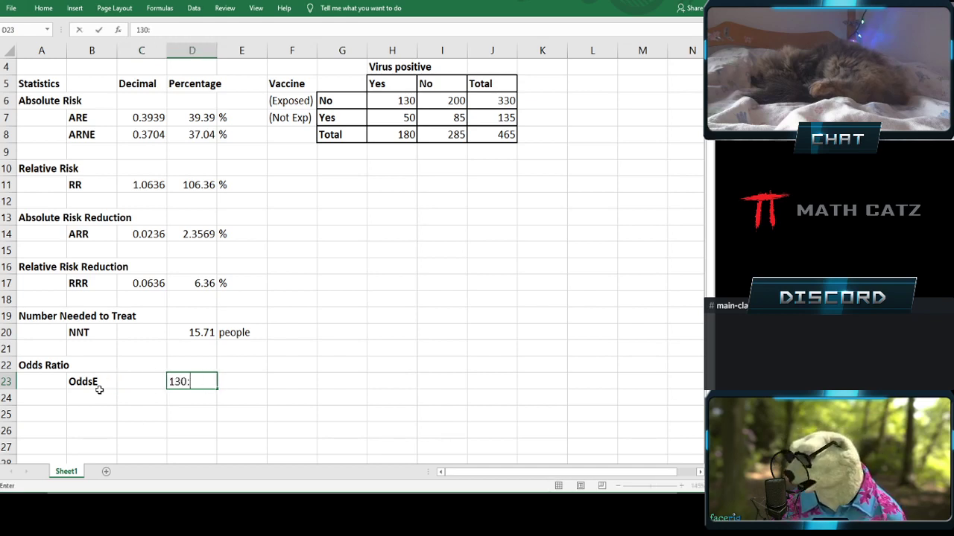
text(200)
key(Return)
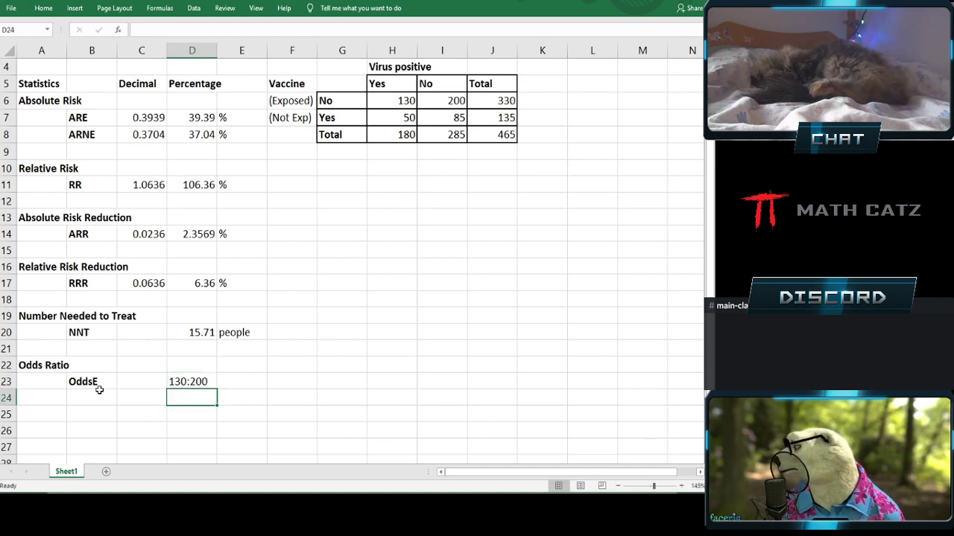
click(126, 380)
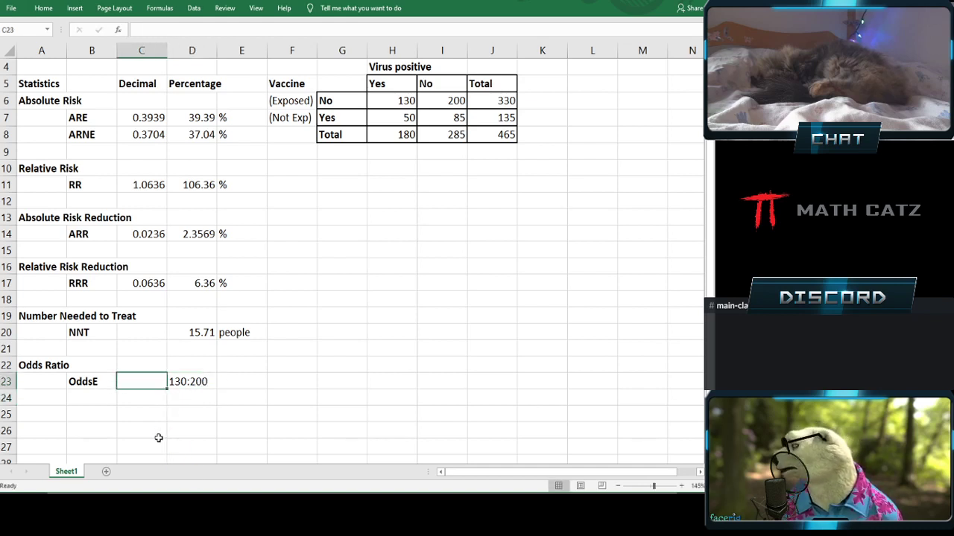
Calculate the exposed group's decimal odds in C23 with the formula =H6/I6.
text(=)
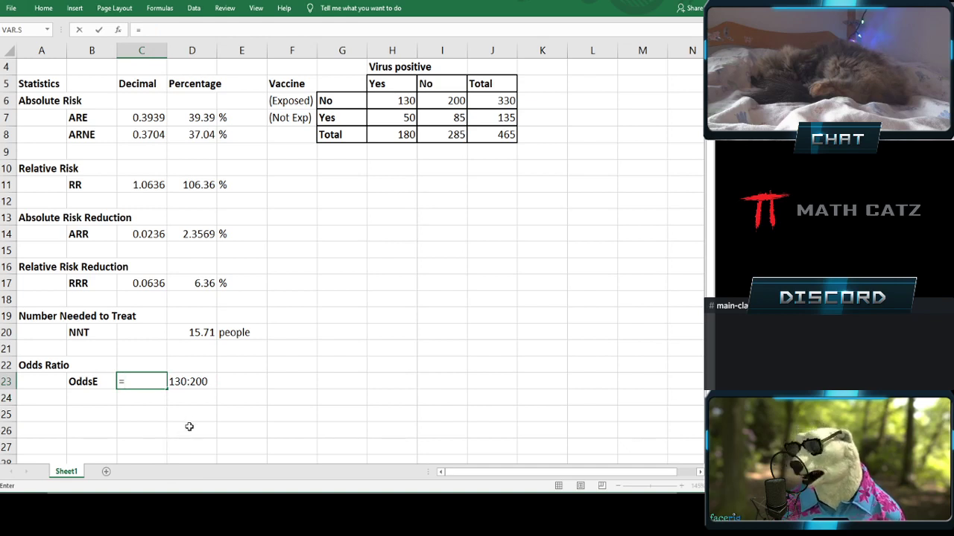
click(380, 101)
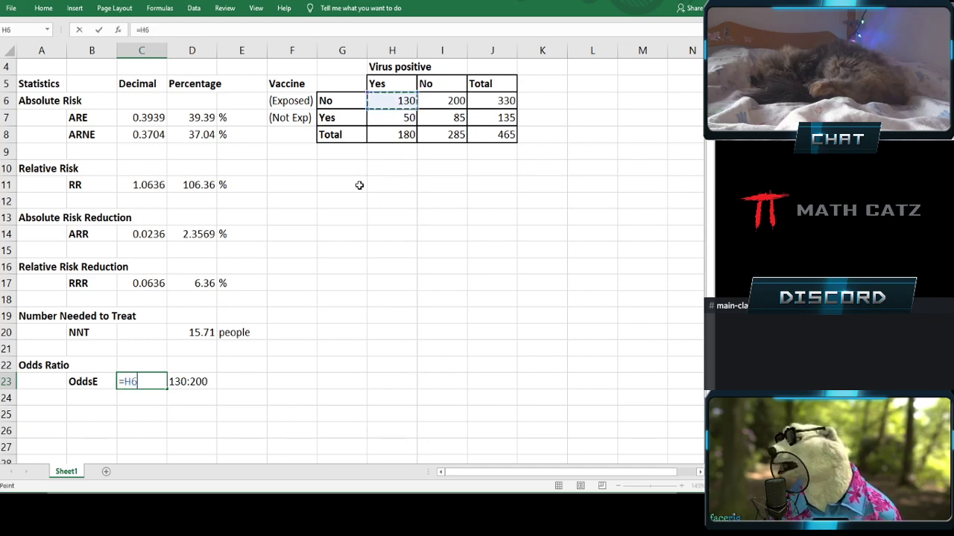
text(/)
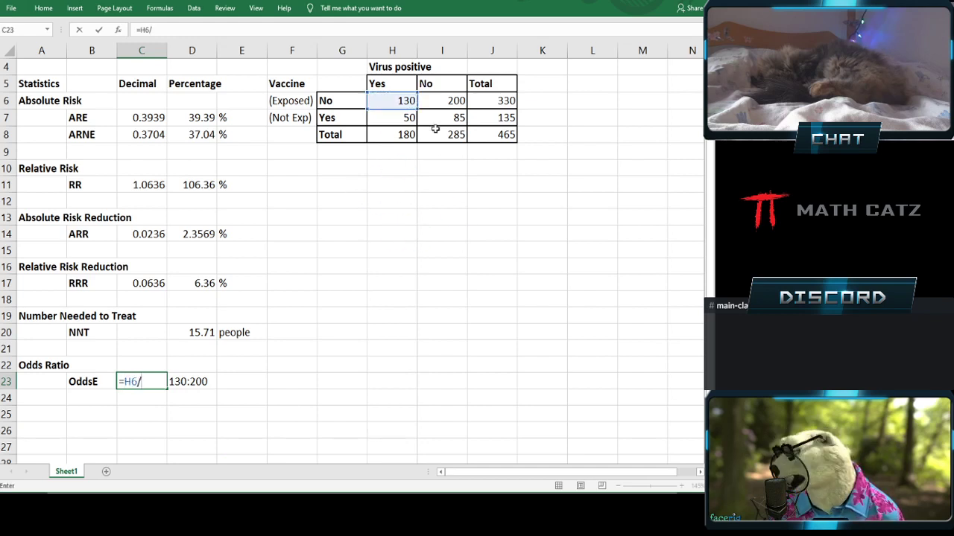
click(433, 101)
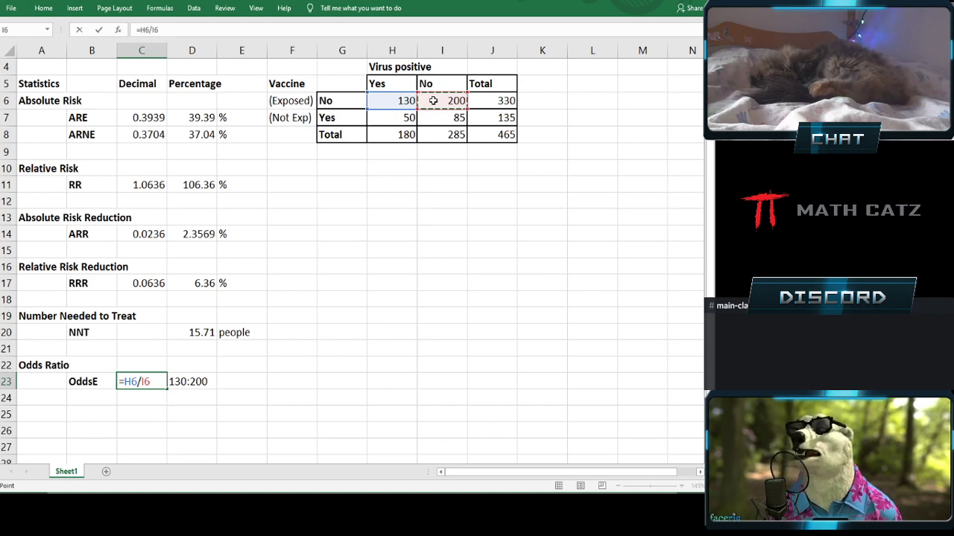
key(Return)
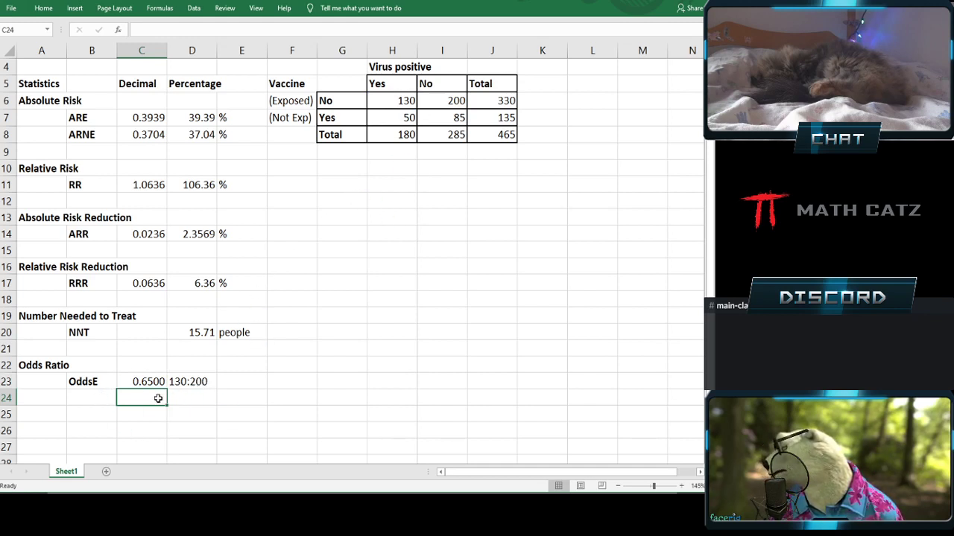
Add the row label OddsNE in B24 and enter the non-exposed group's odds as 50:85 in D24.
click(96, 396)
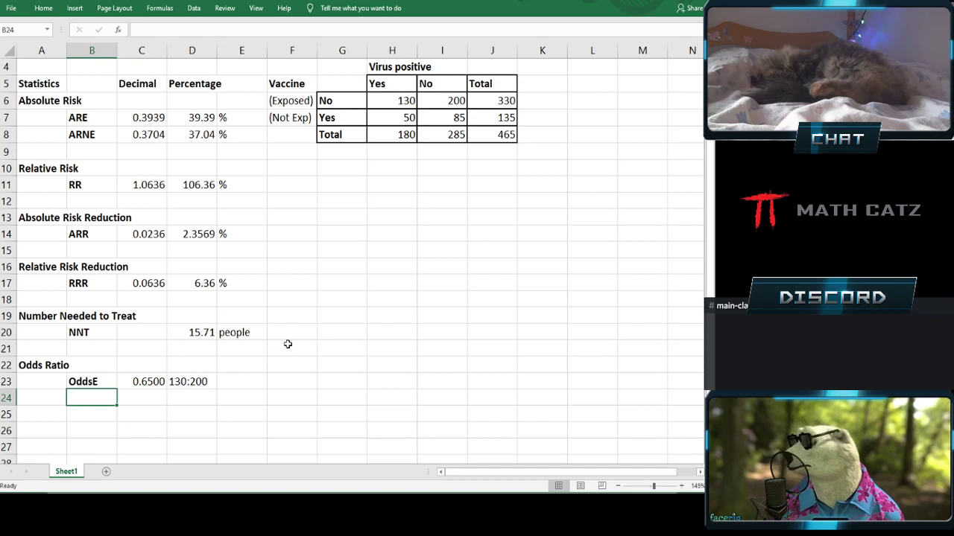
text(Odds)
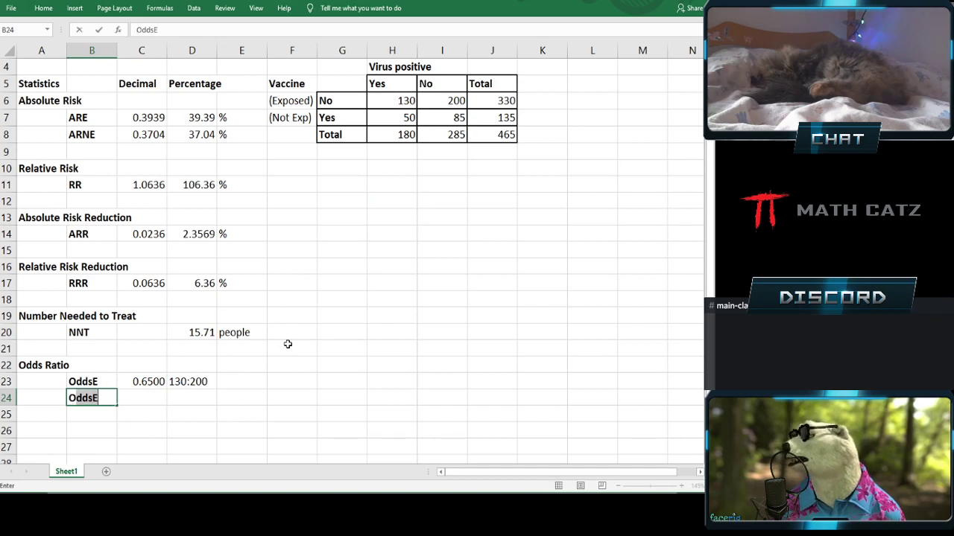
text(NE)
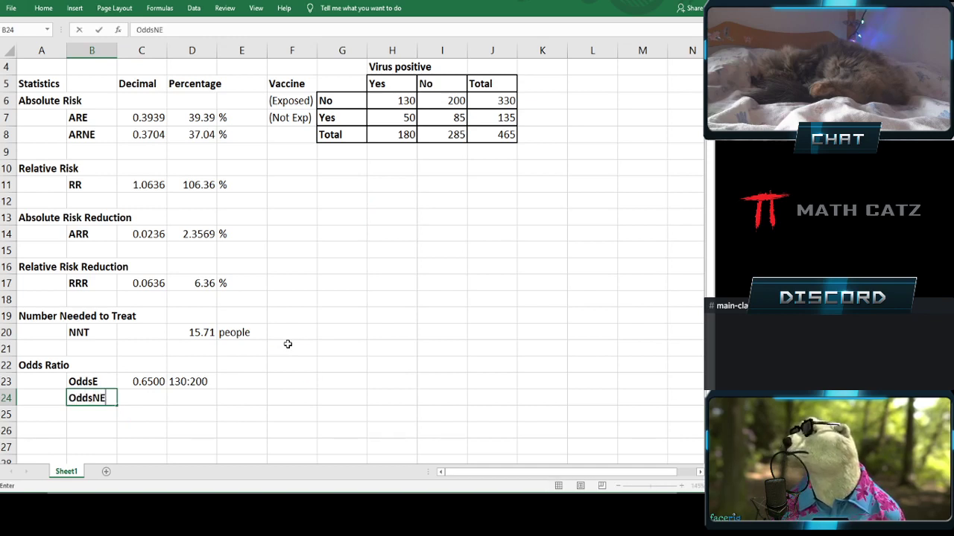
key(Tab)
key(Tab)
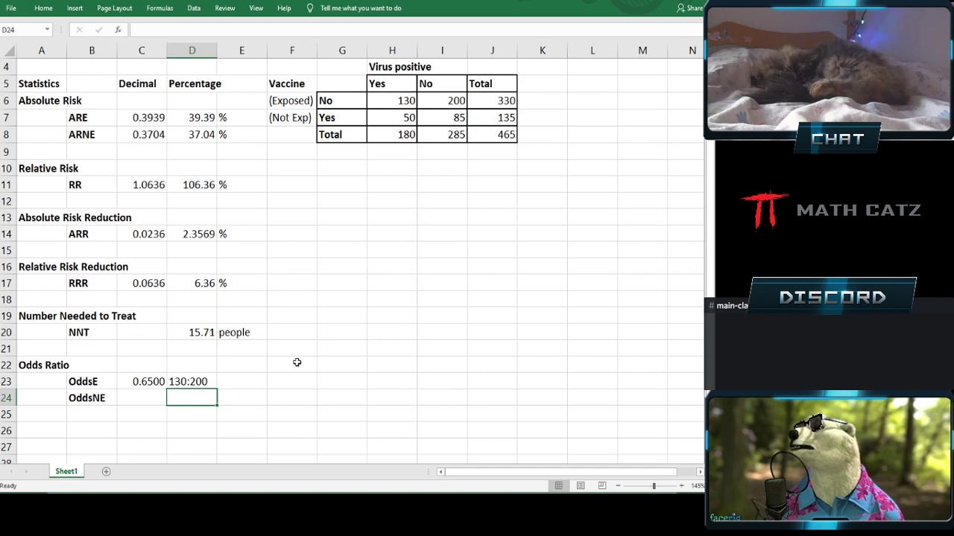
text(50)
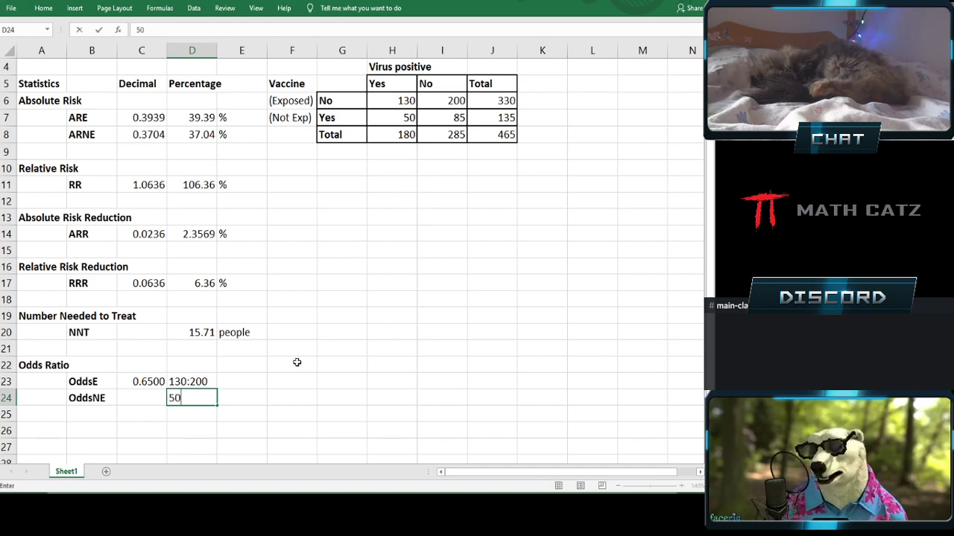
text(:85)
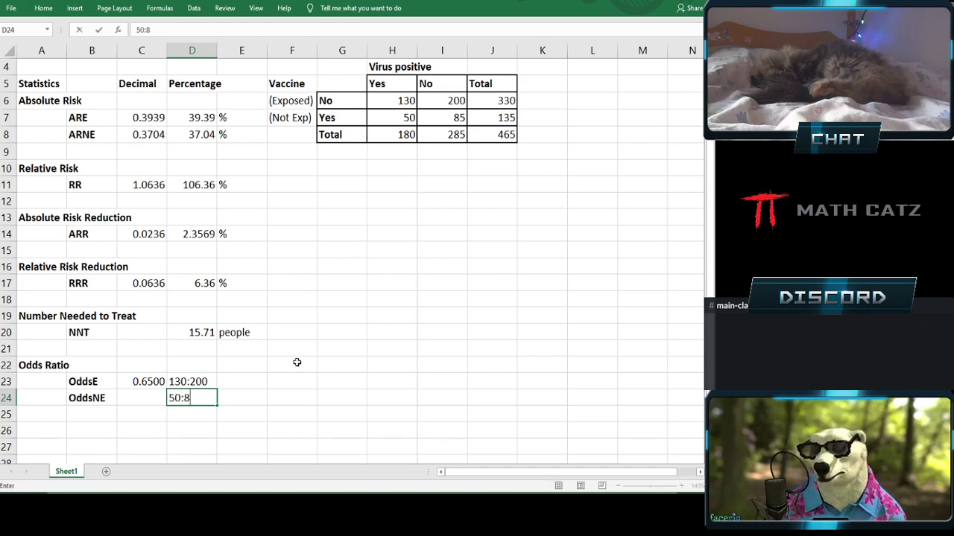
key(Return)
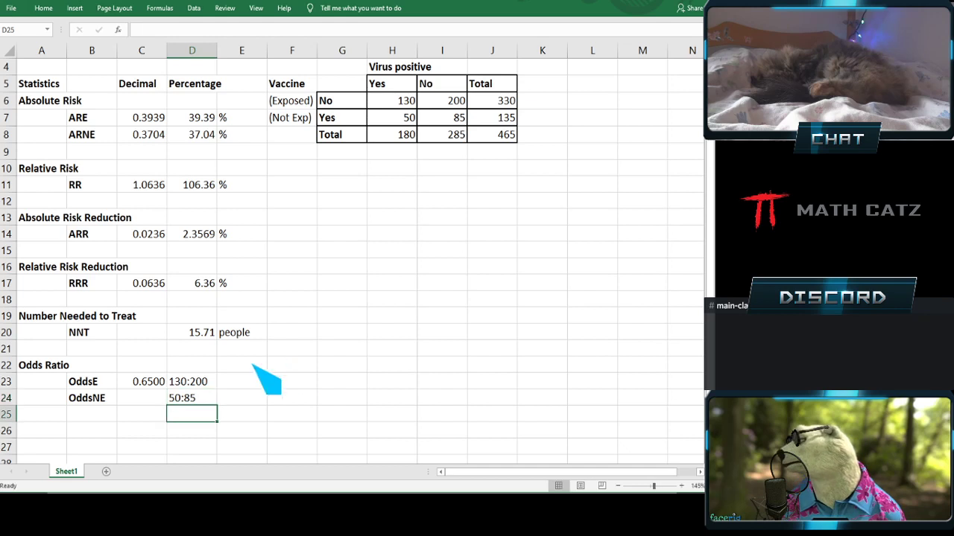
Calculate the non-exposed group's decimal odds in C24 with the formula =H7/I7.
click(141, 397)
text(=)
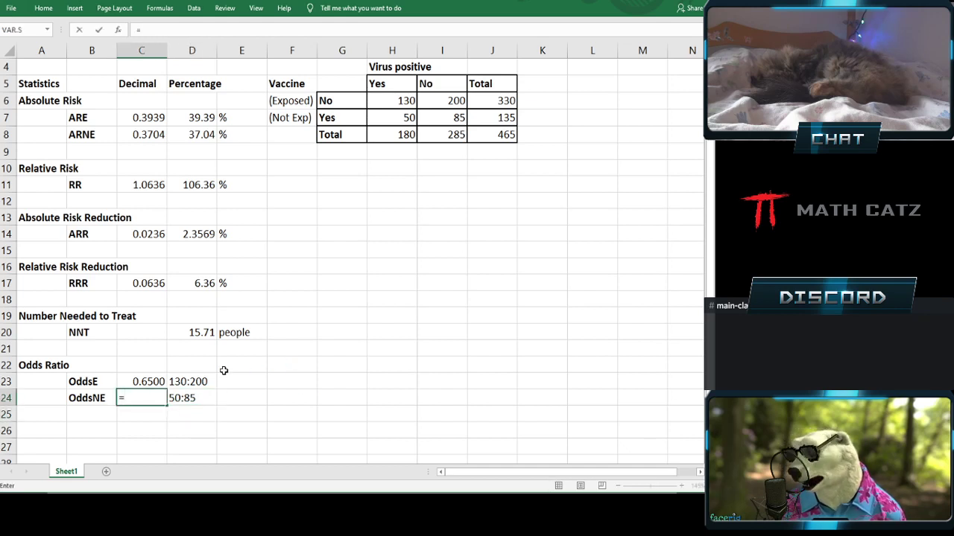
click(383, 121)
text(/)
click(425, 115)
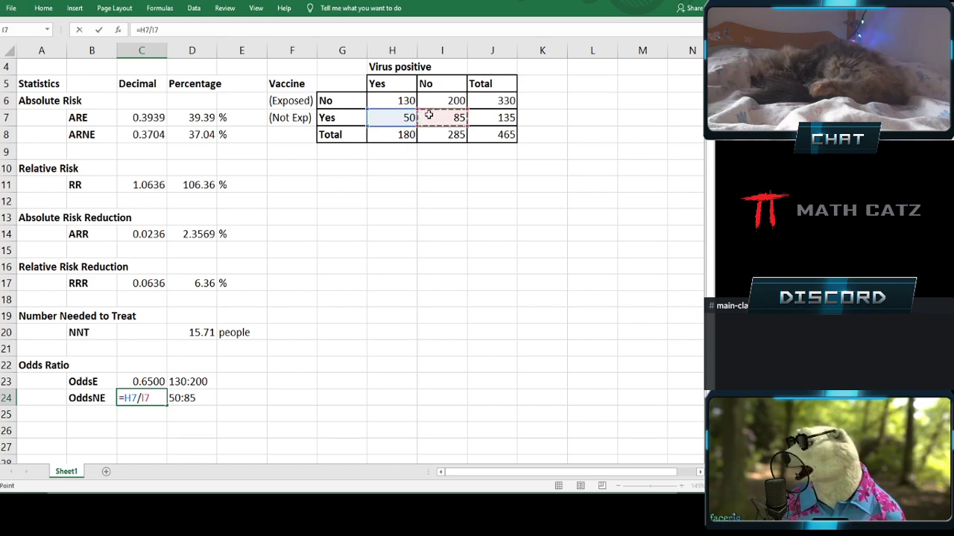
key(Return)
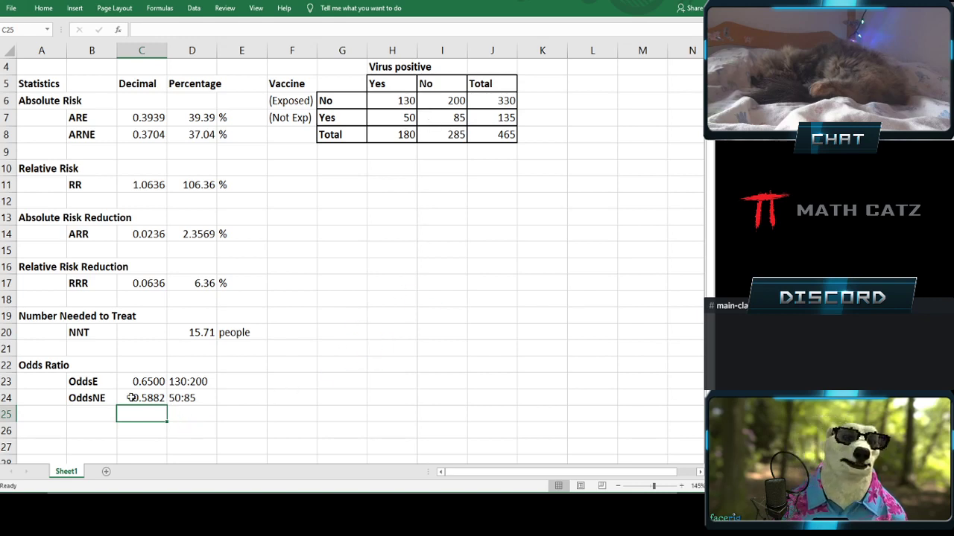
Add the row label OR in B25 and calculate the odds ratio in C25 with the formula =C23/C24.
click(94, 413)
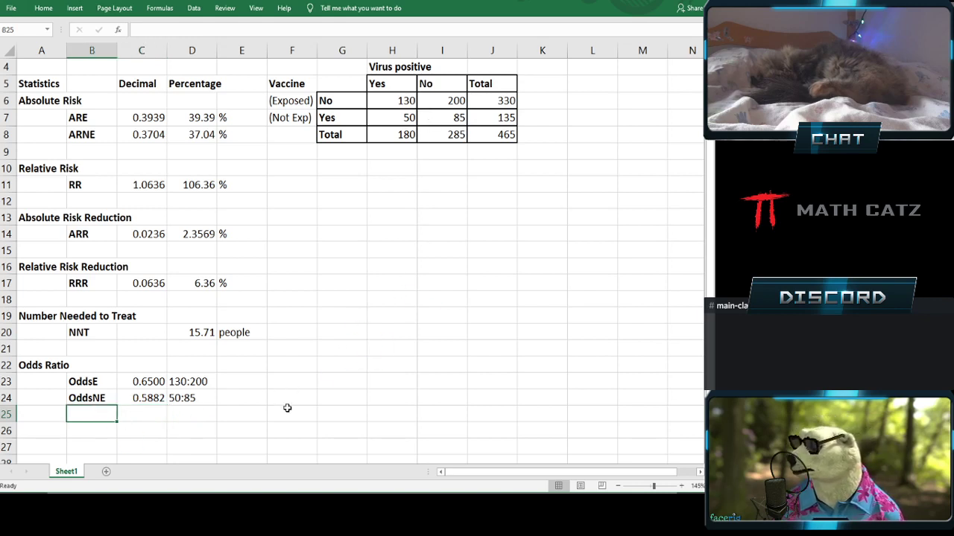
text(OR)
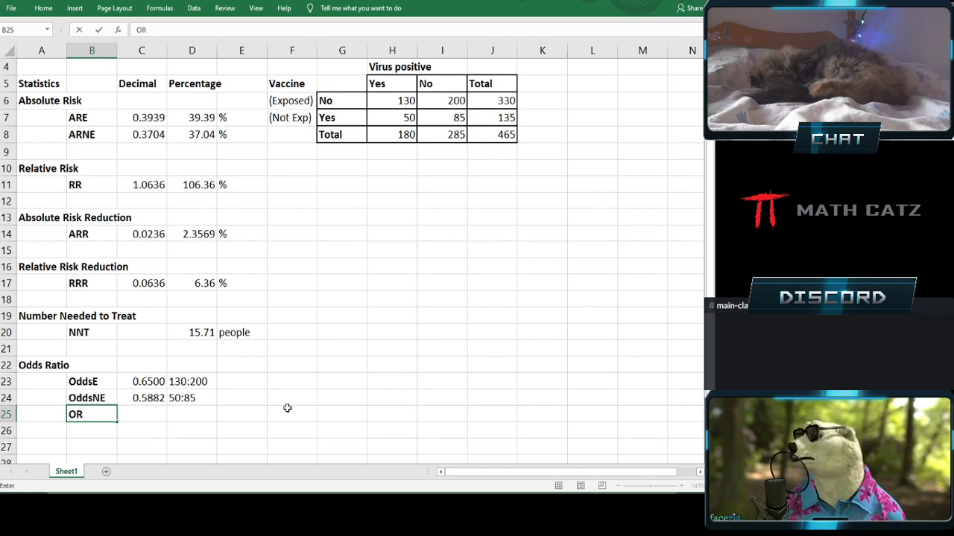
key(Tab)
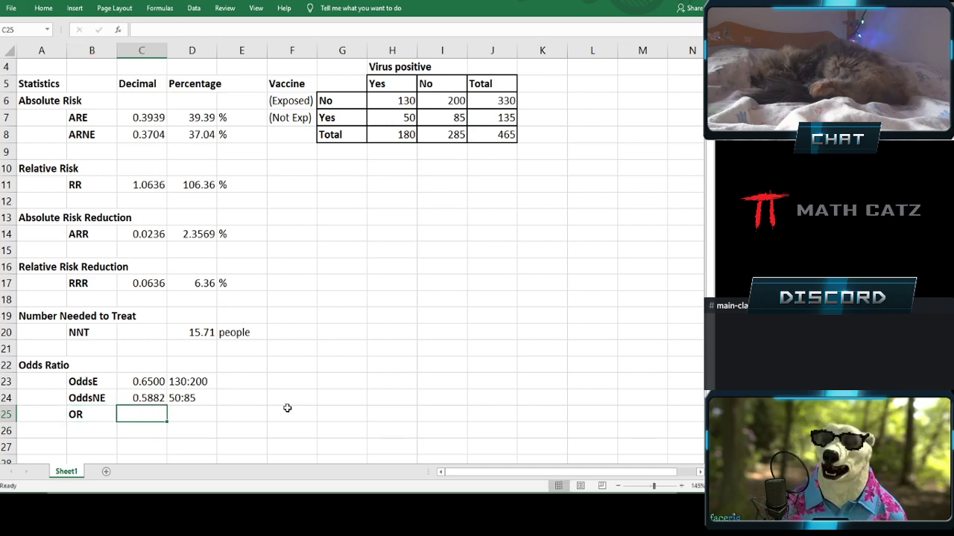
text(=)
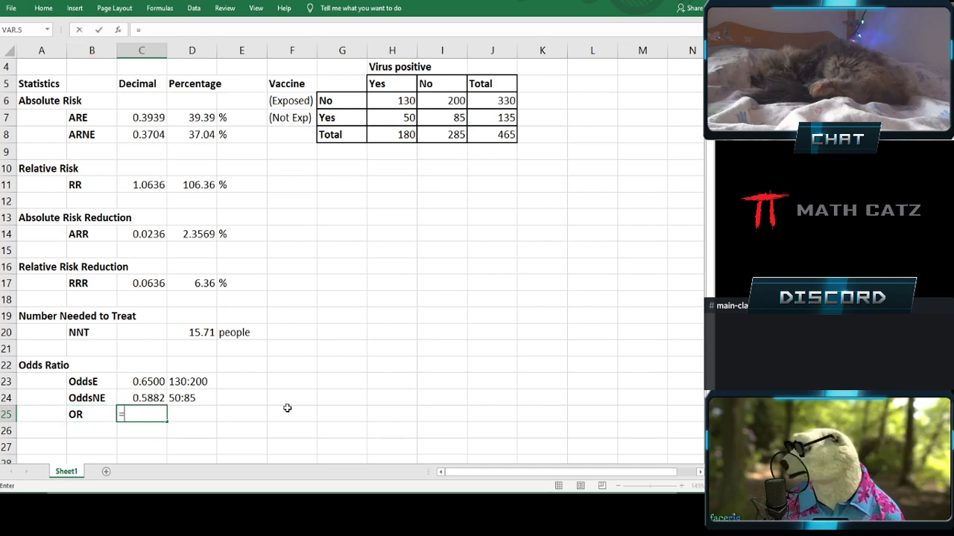
click(126, 381)
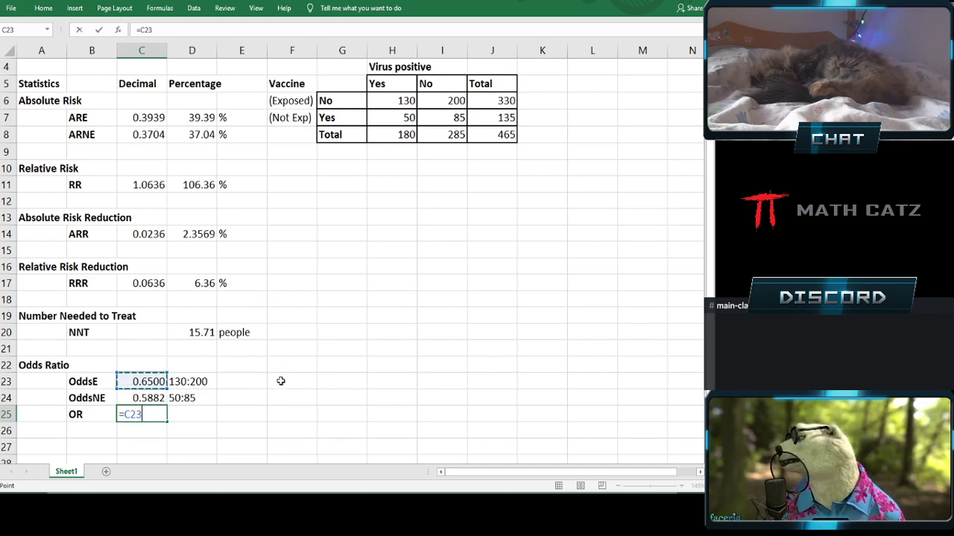
text(/)
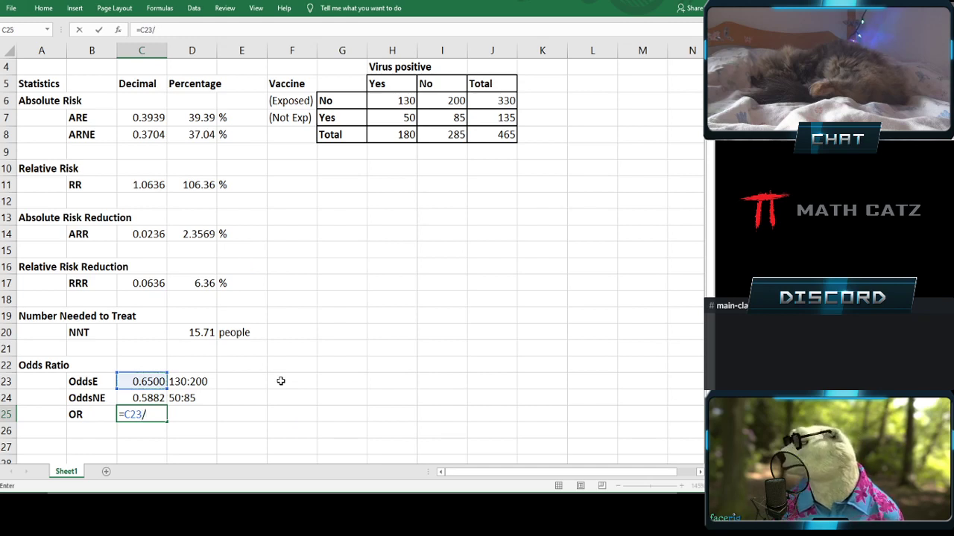
key(Up)
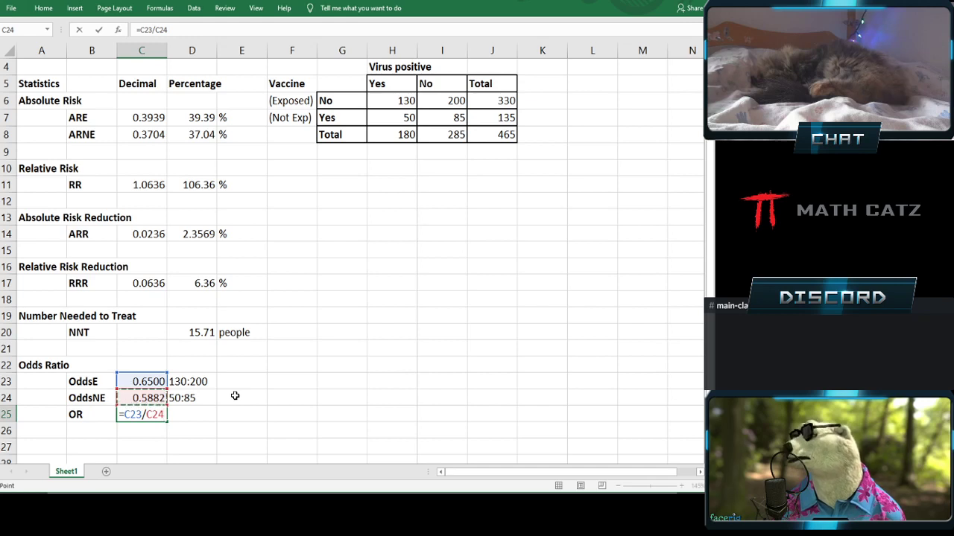
key(Return)
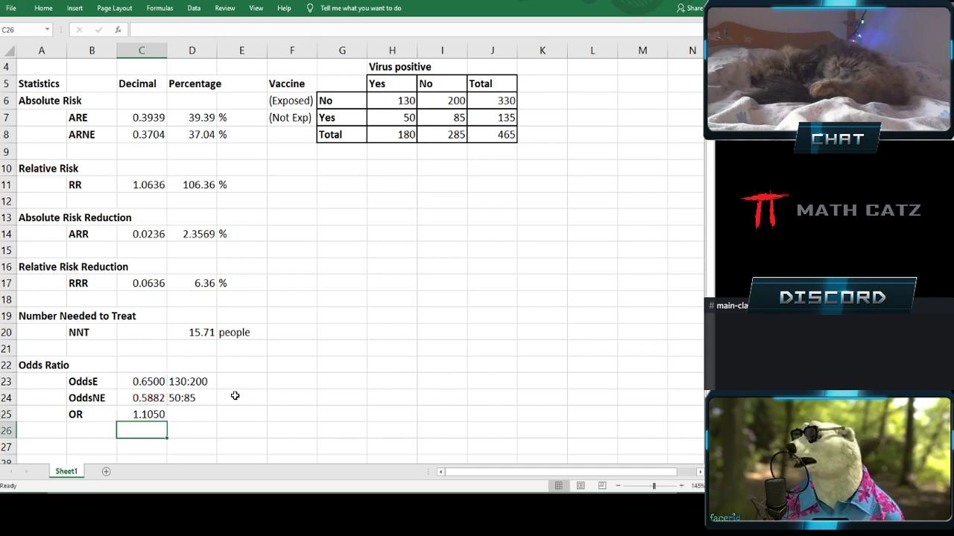